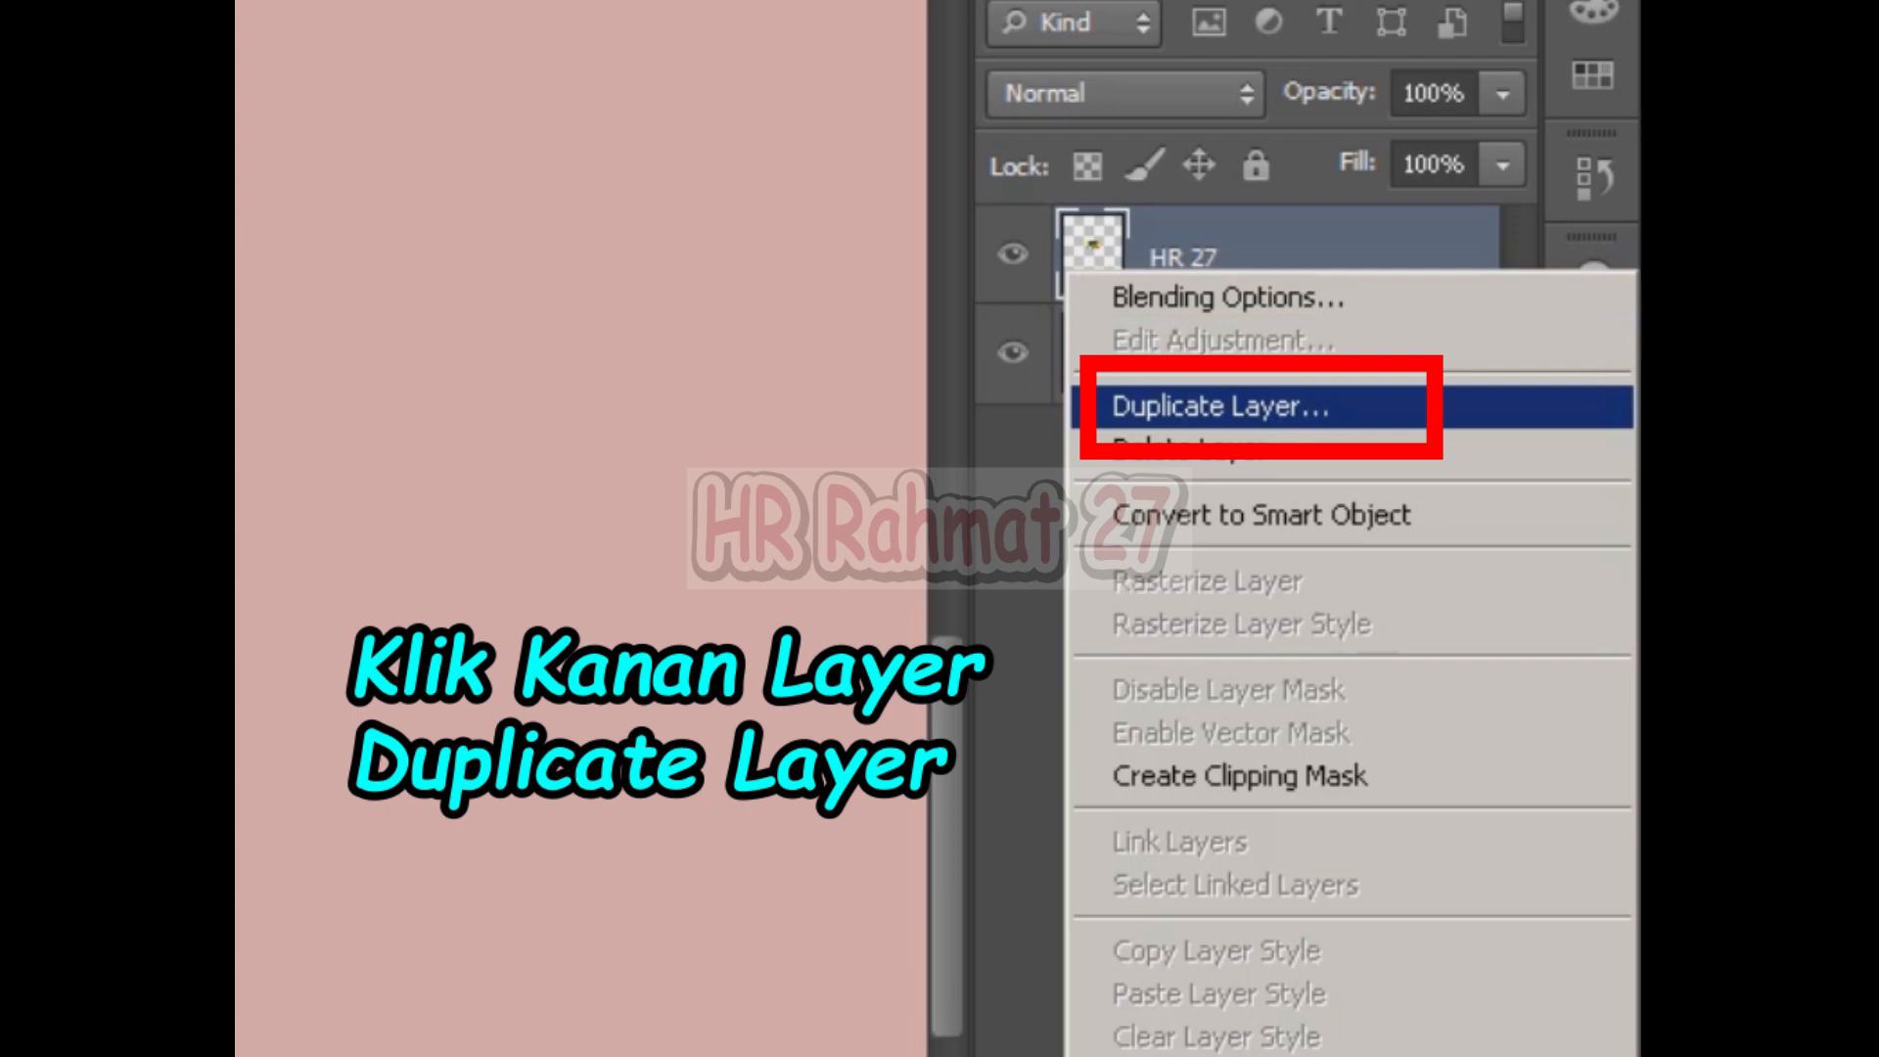
Step: Duplicate the HR 27 layer three times within the same document, keeping the default copy names
{"action": "key", "text": "Return"}
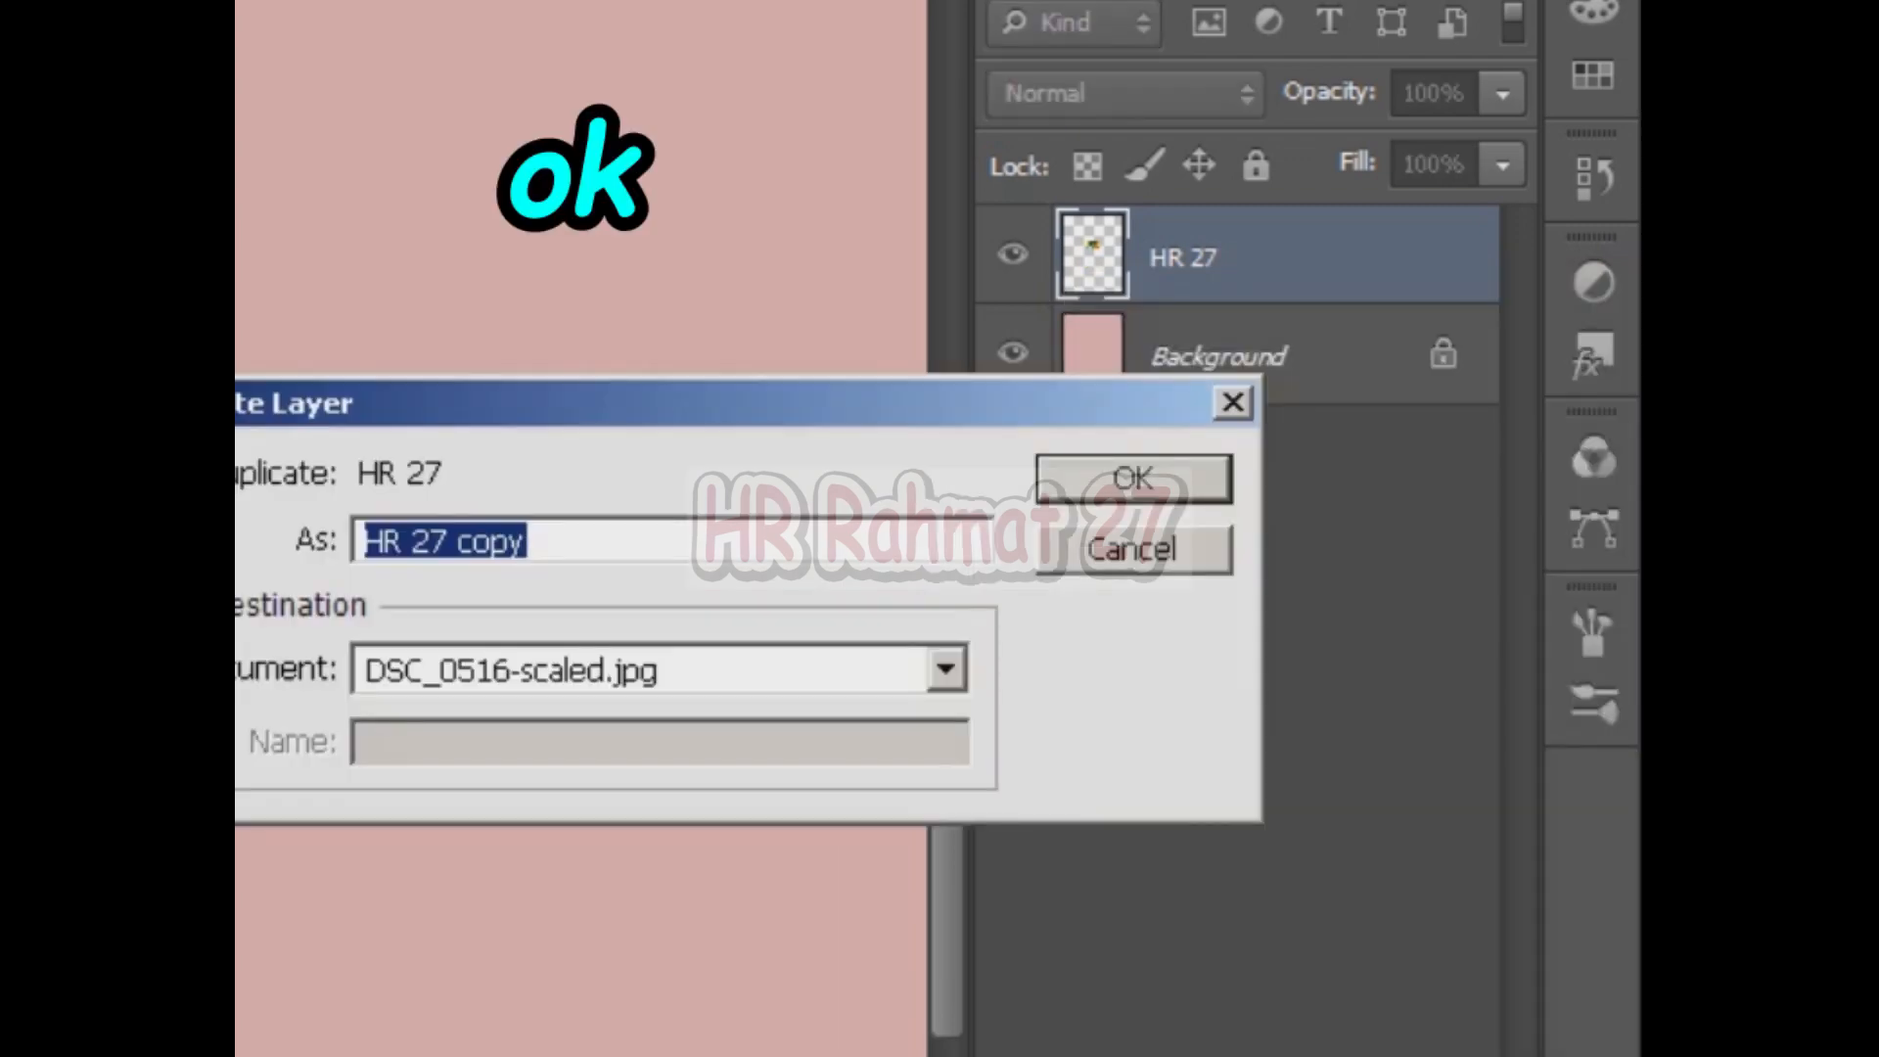
{"action": "key", "text": "Return"}
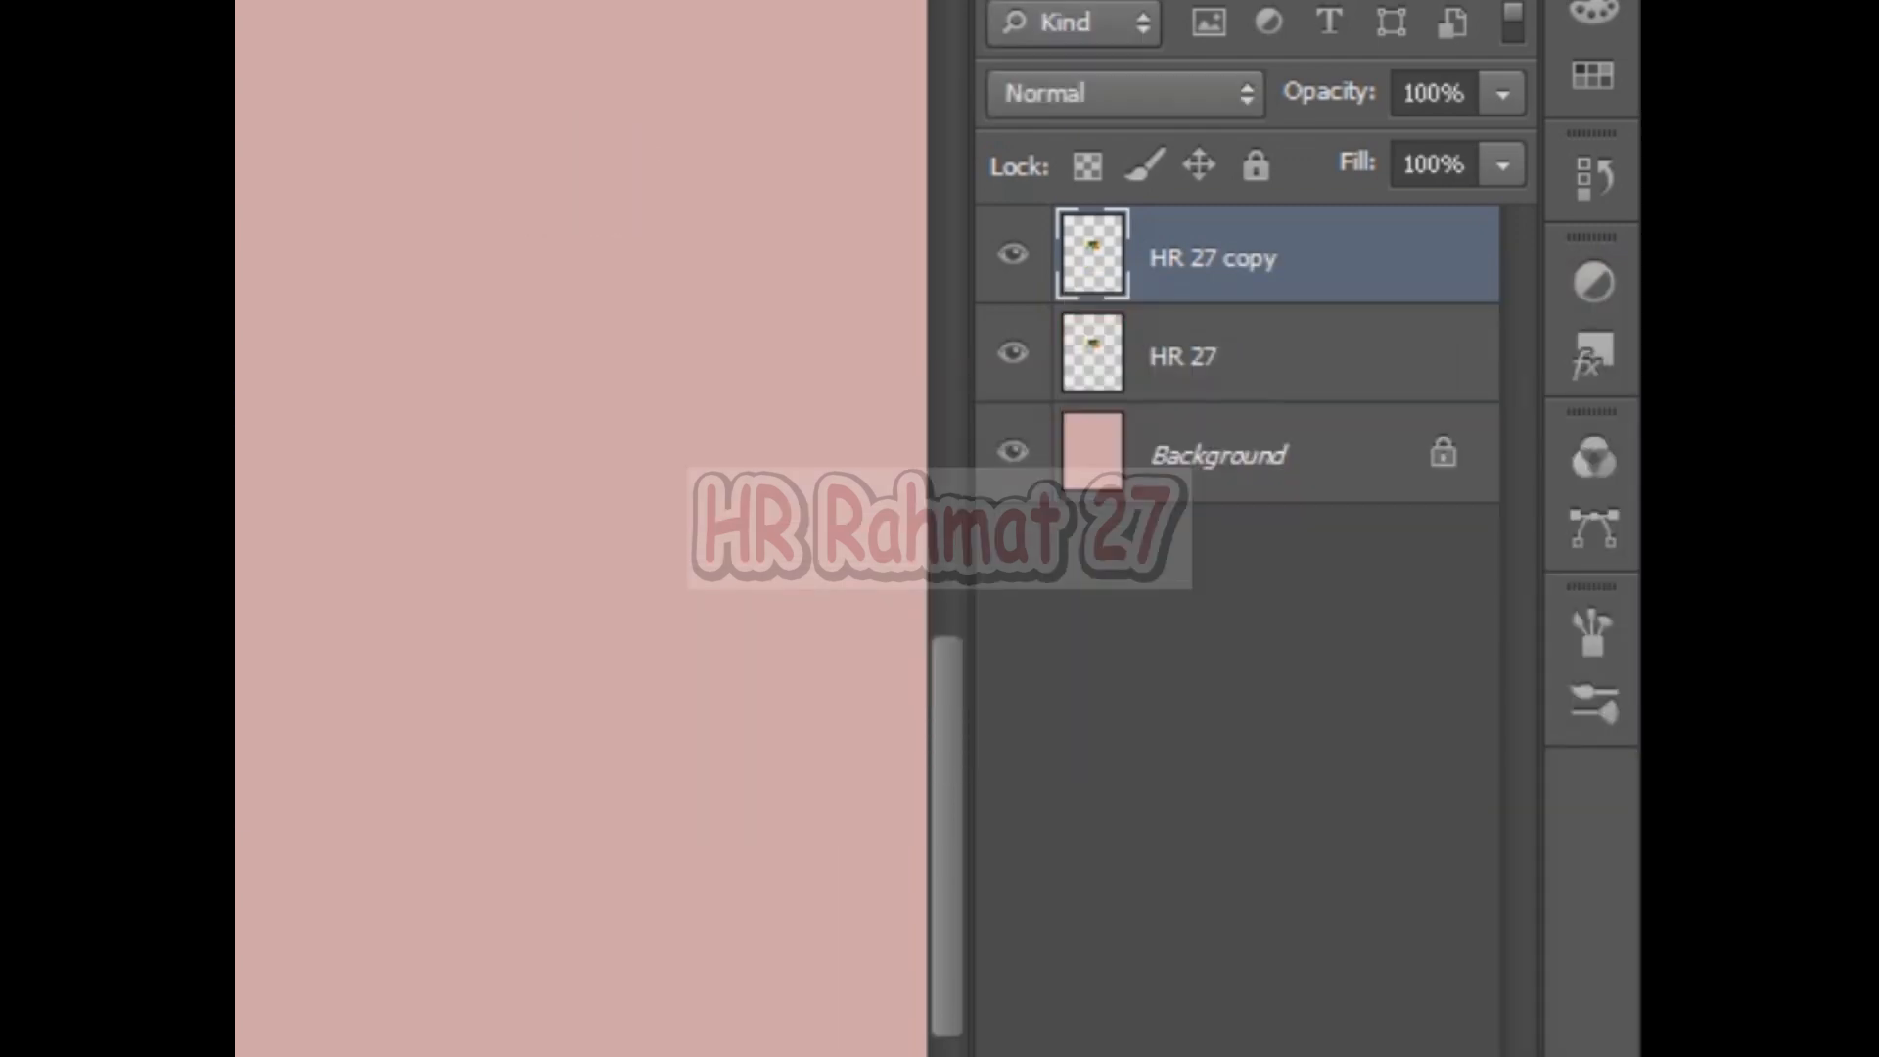
{"action": "right_click", "coordinate": [1067, 255]}
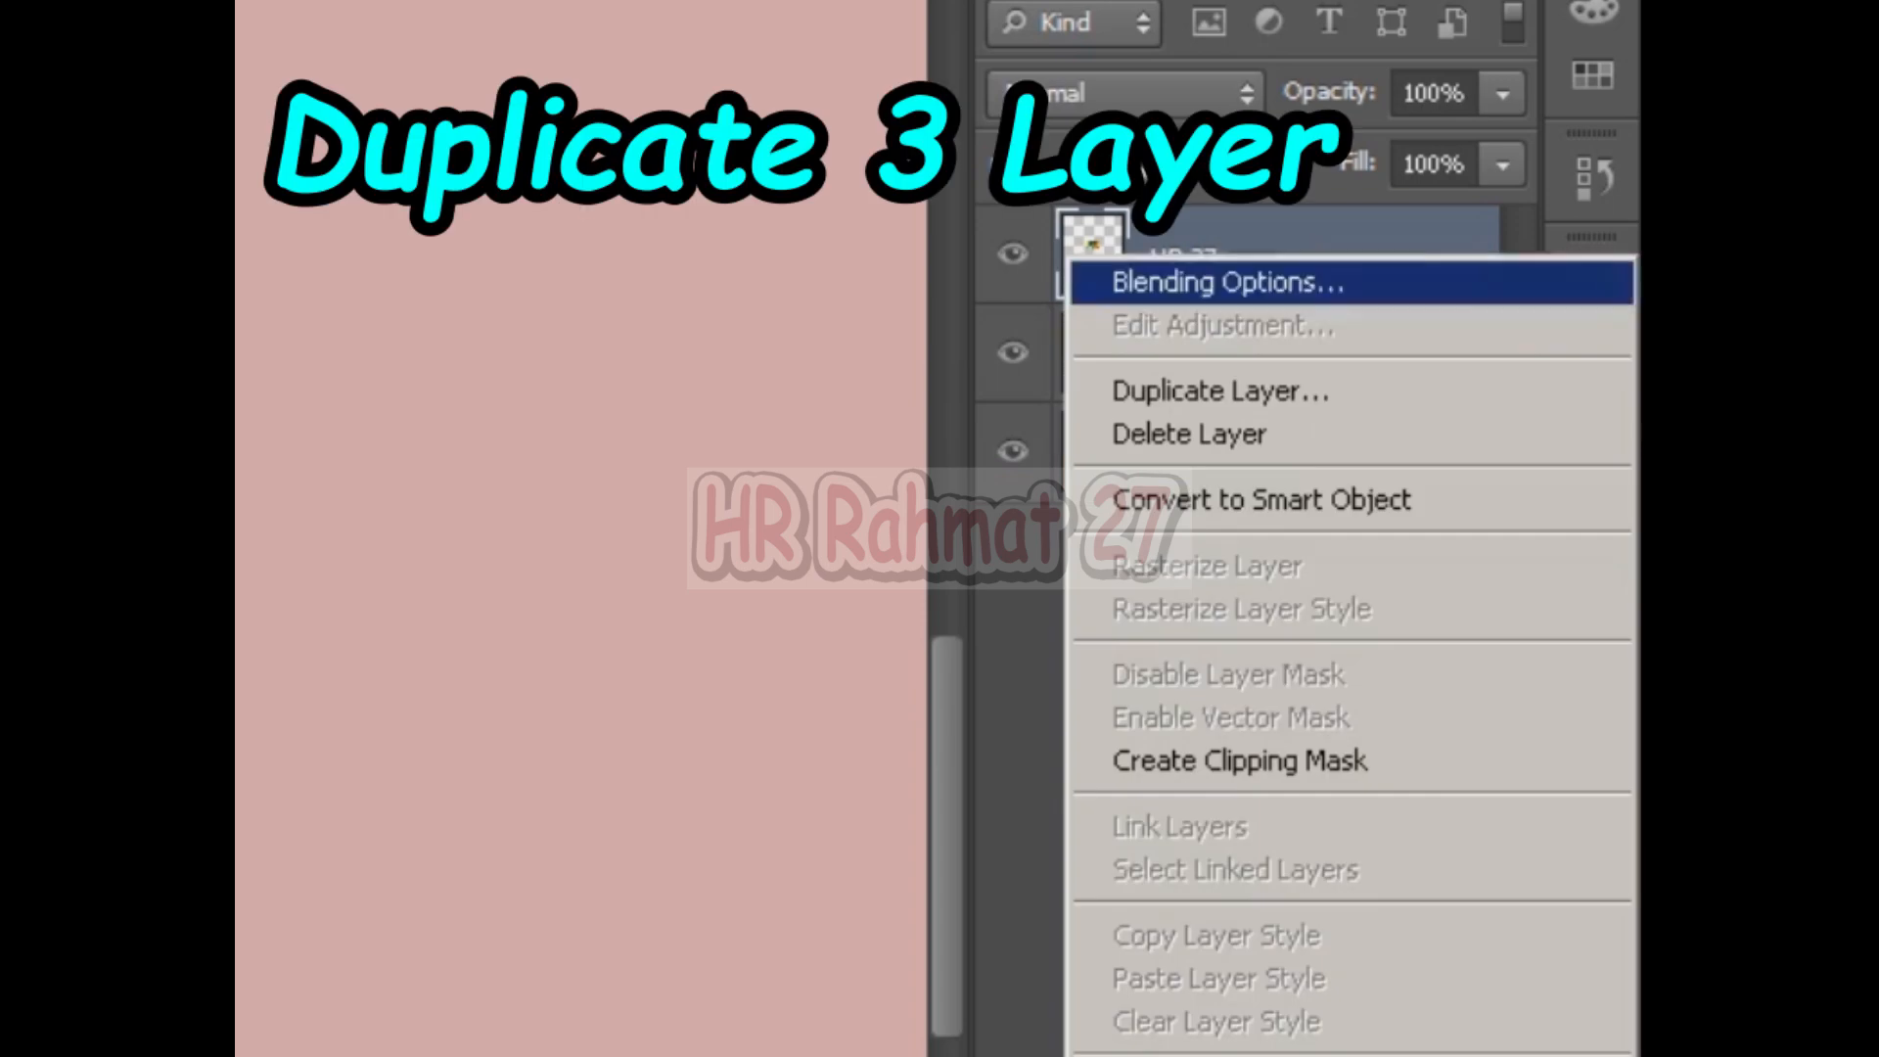
{"action": "left_click", "coordinate": [1220, 392]}
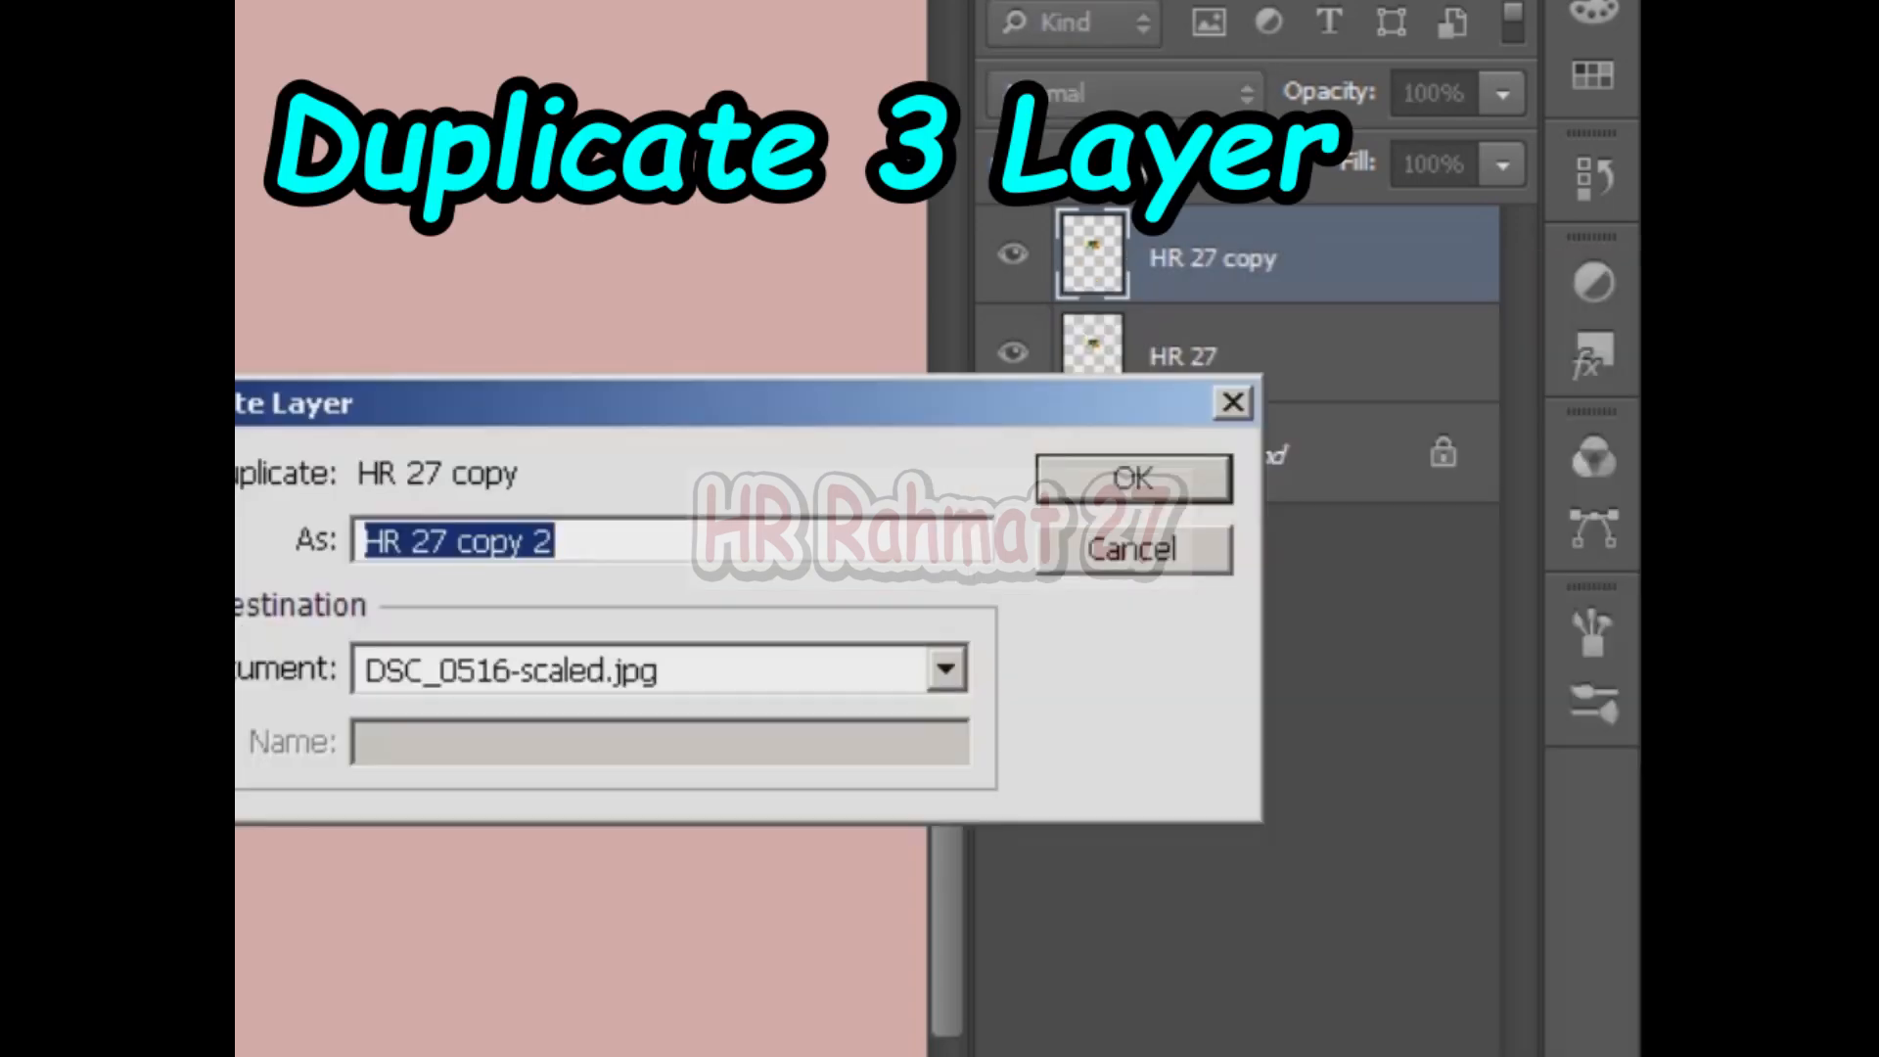
{"action": "key", "text": "Return"}
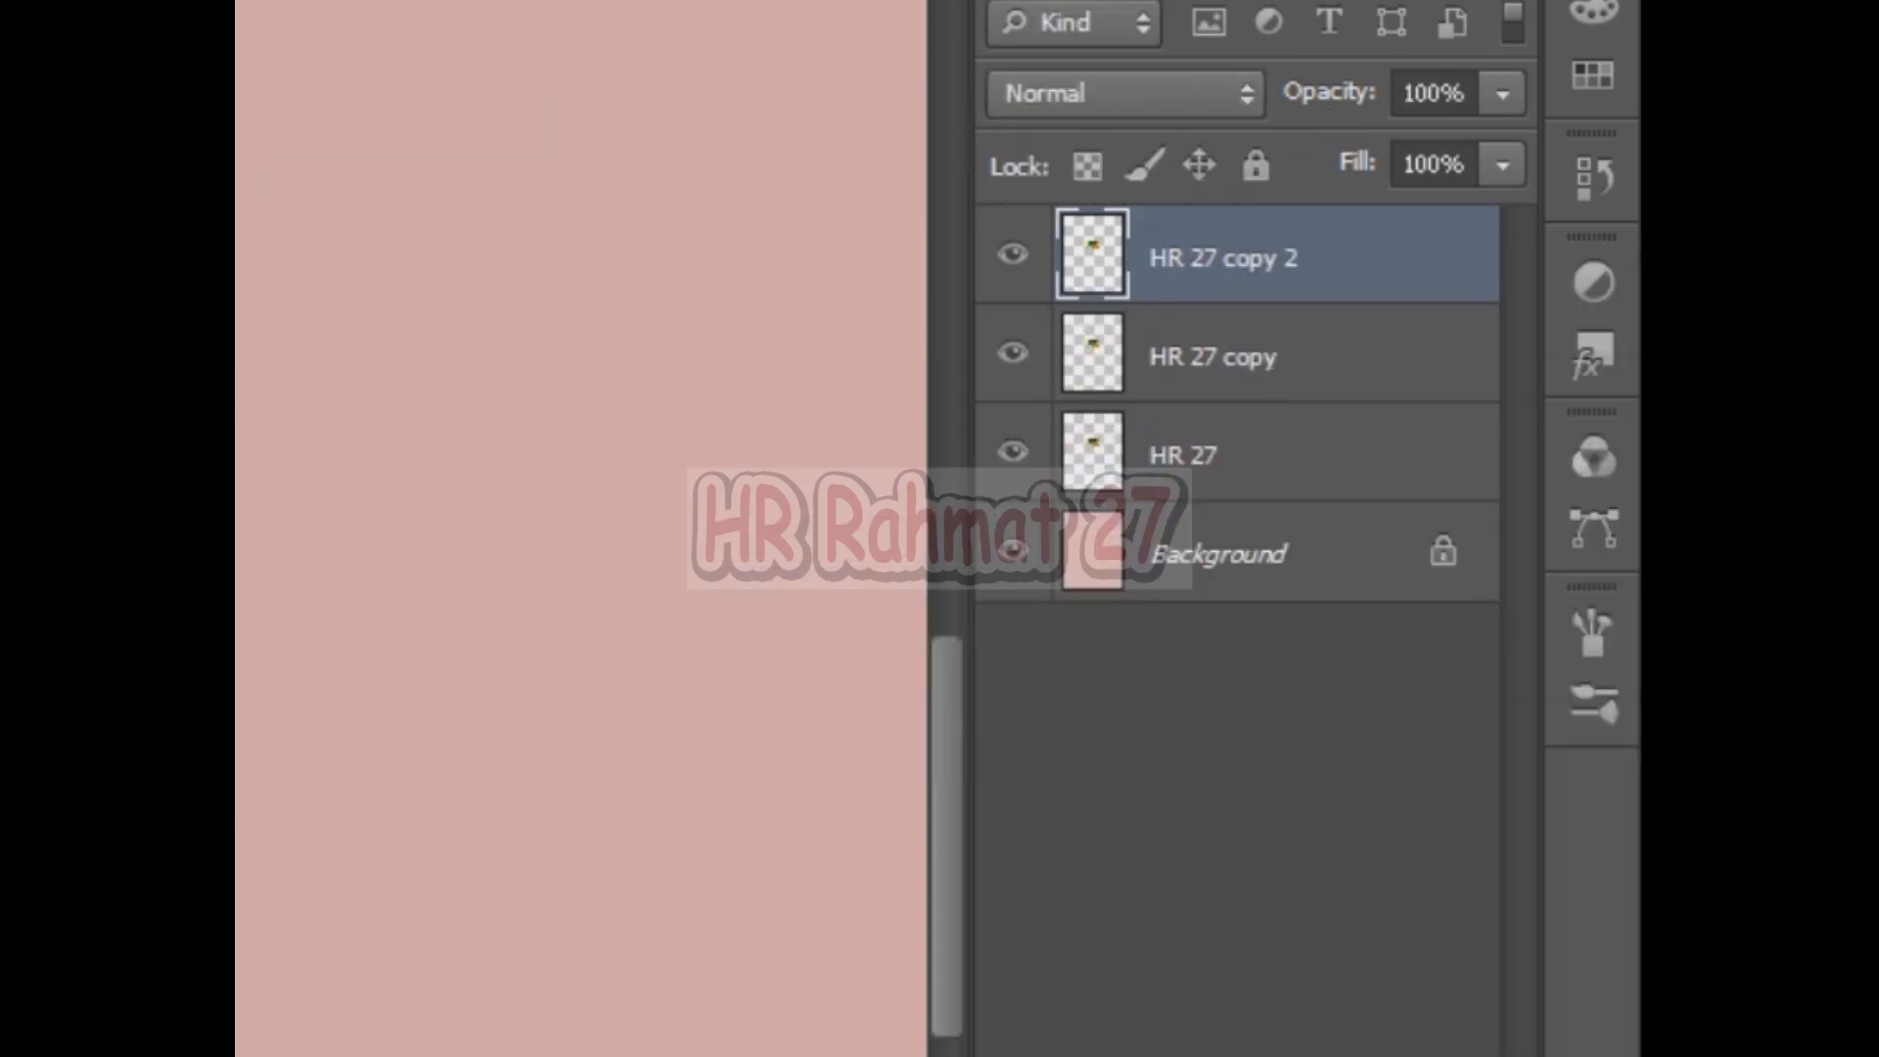
{"action": "right_click", "coordinate": [1065, 281]}
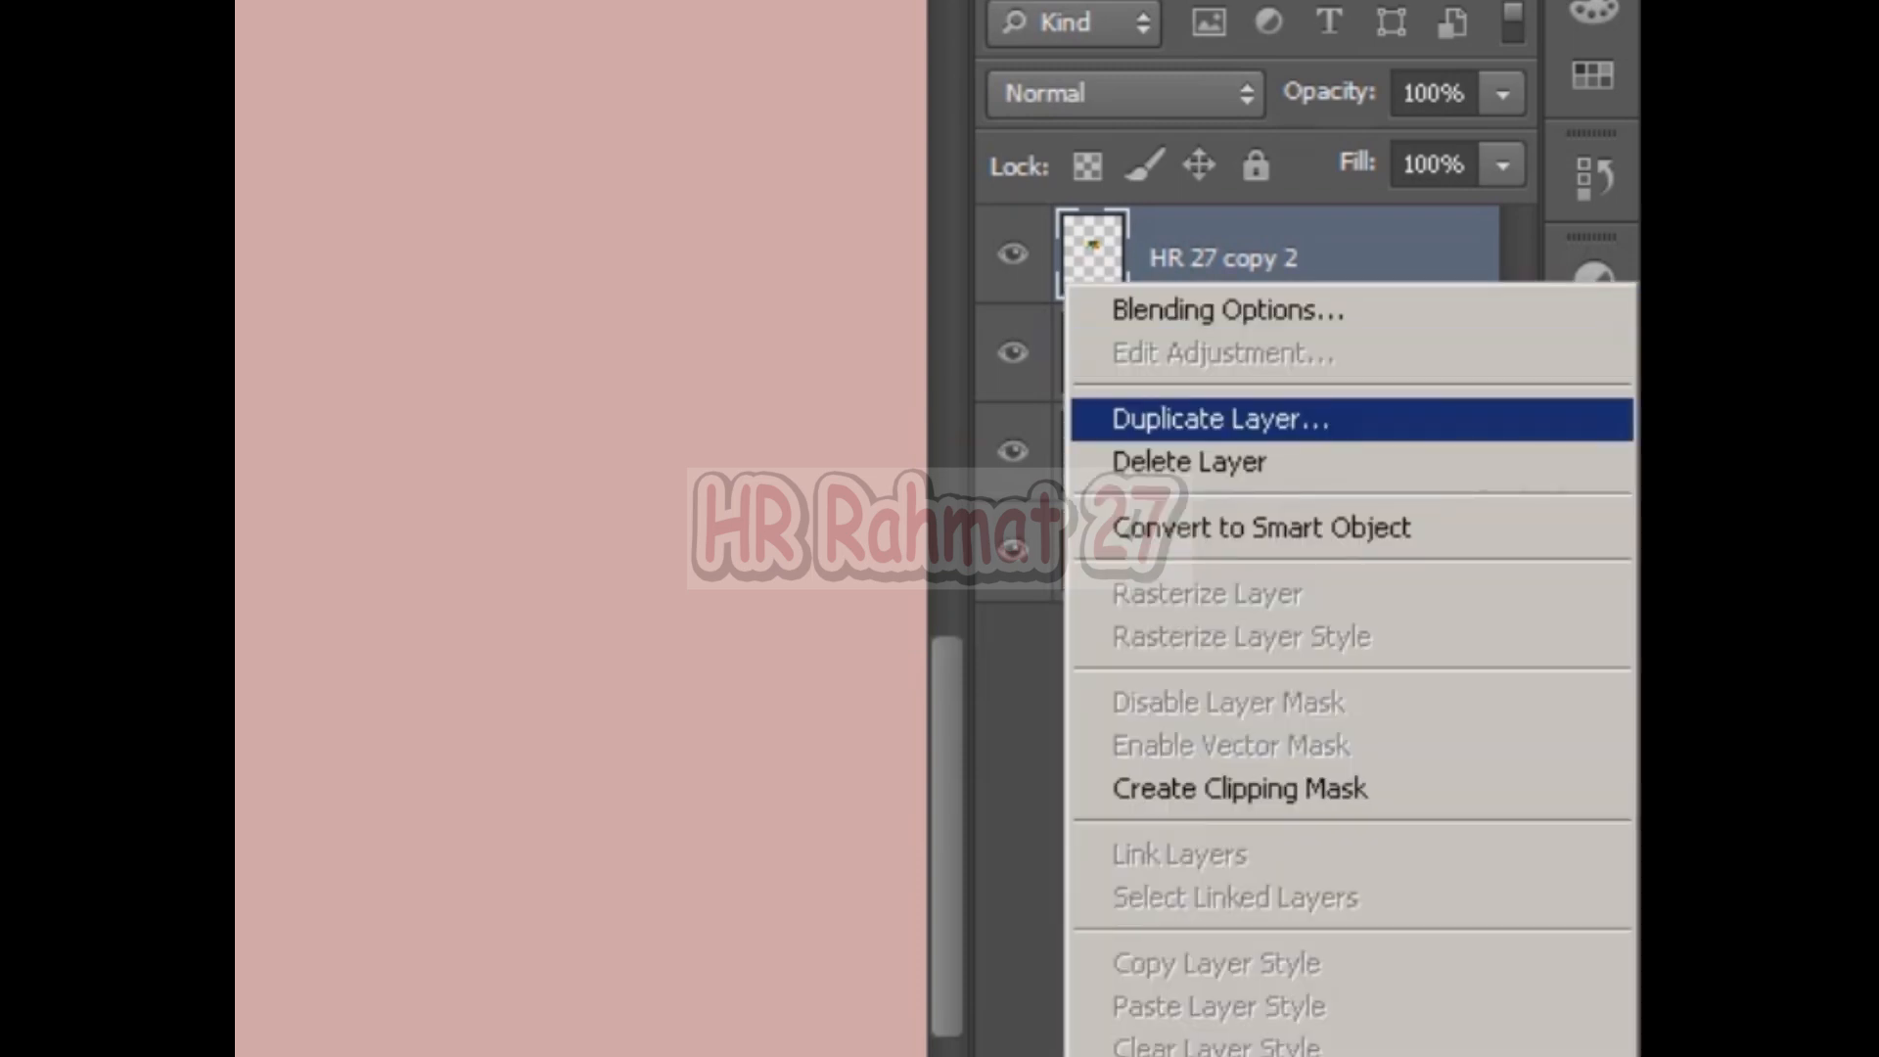
{"action": "left_click", "coordinate": [1220, 419]}
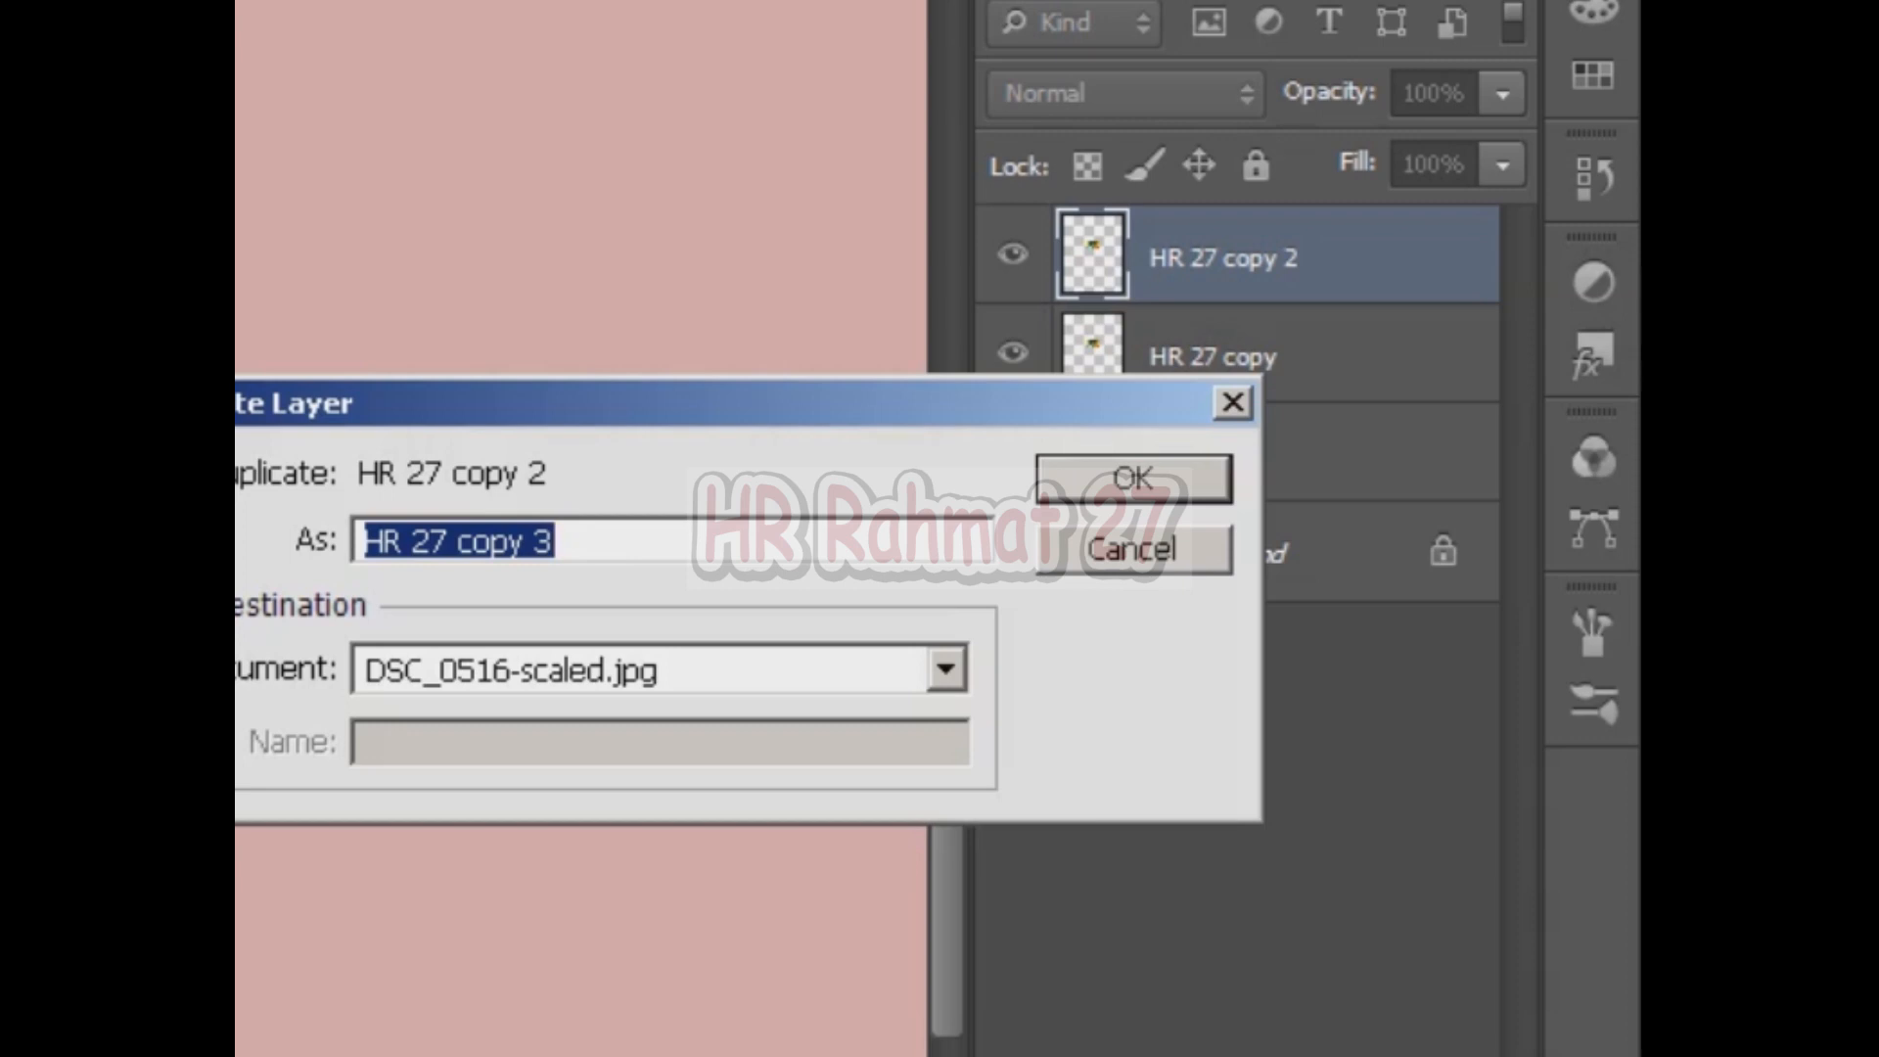
{"action": "key", "text": "Return"}
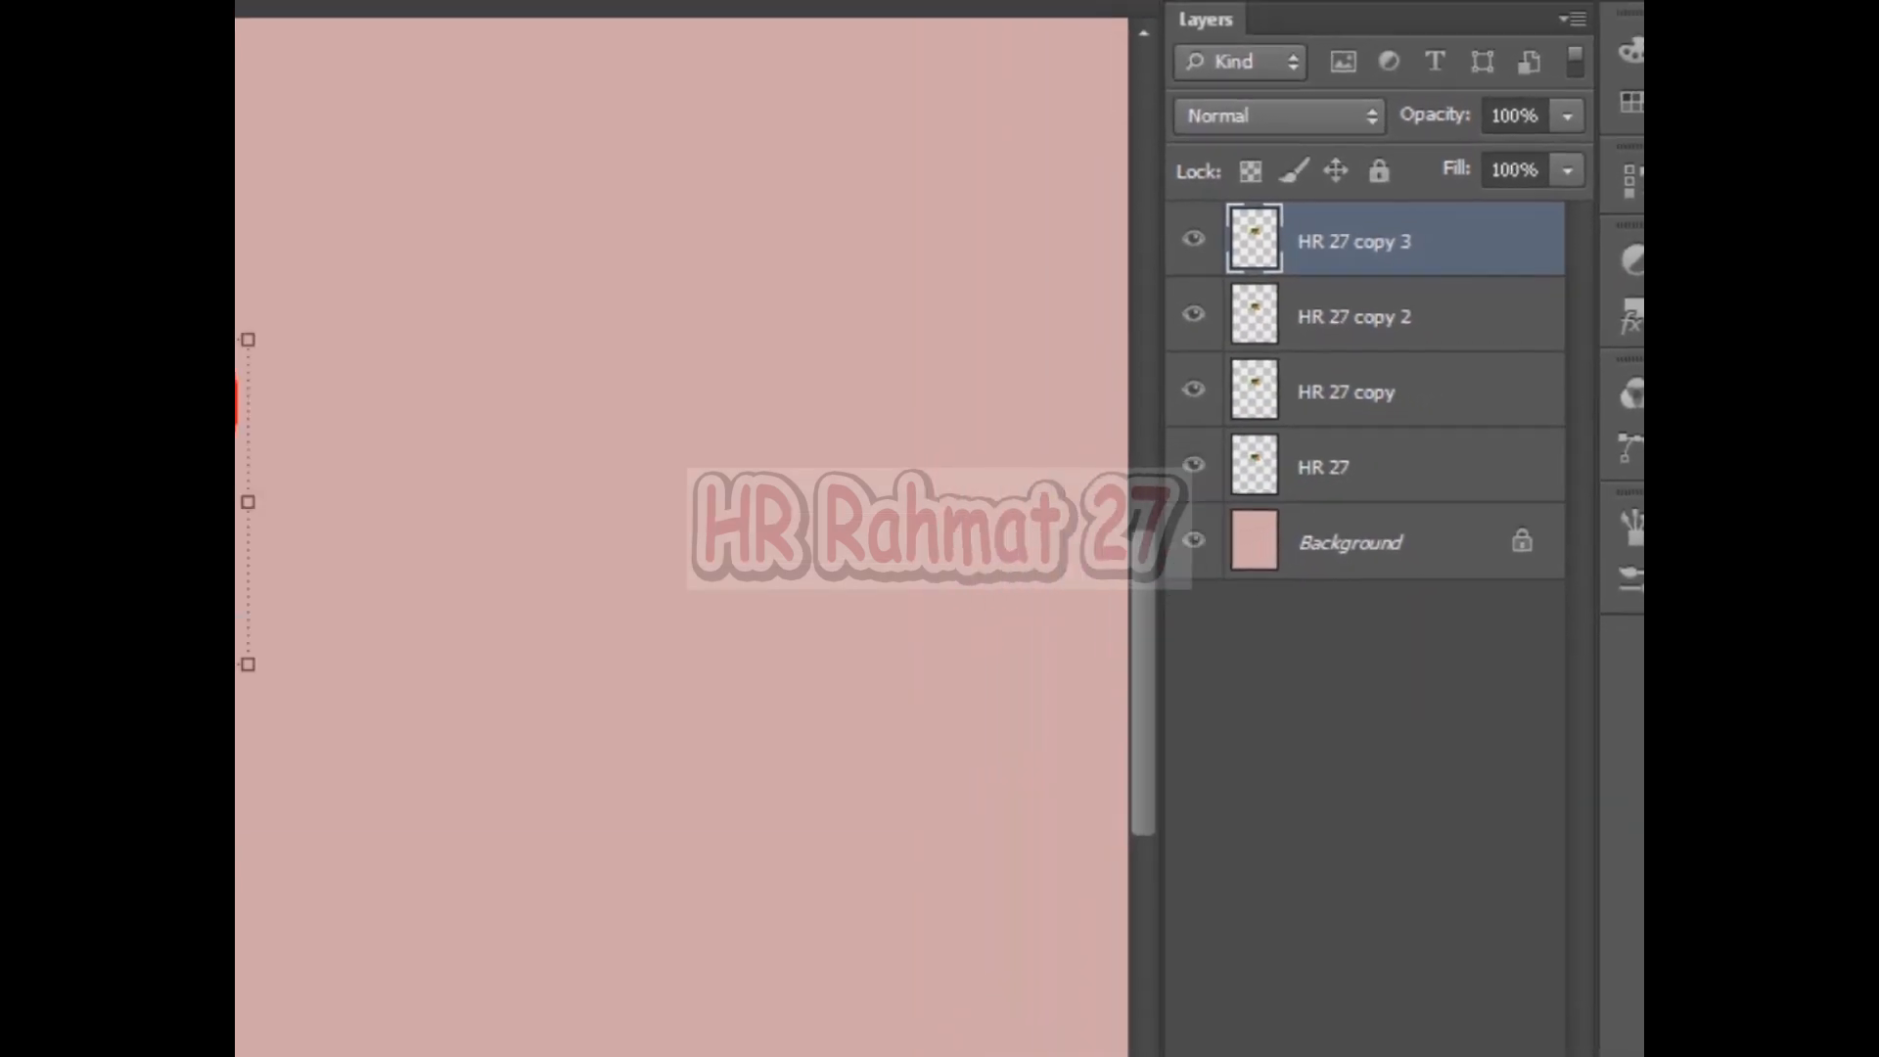
Step: Rotate the HR 27 copy 3 layer 90° clockwise with Free Transform
{"action": "left_click", "coordinate": [1220, 554], "text": "shift"}
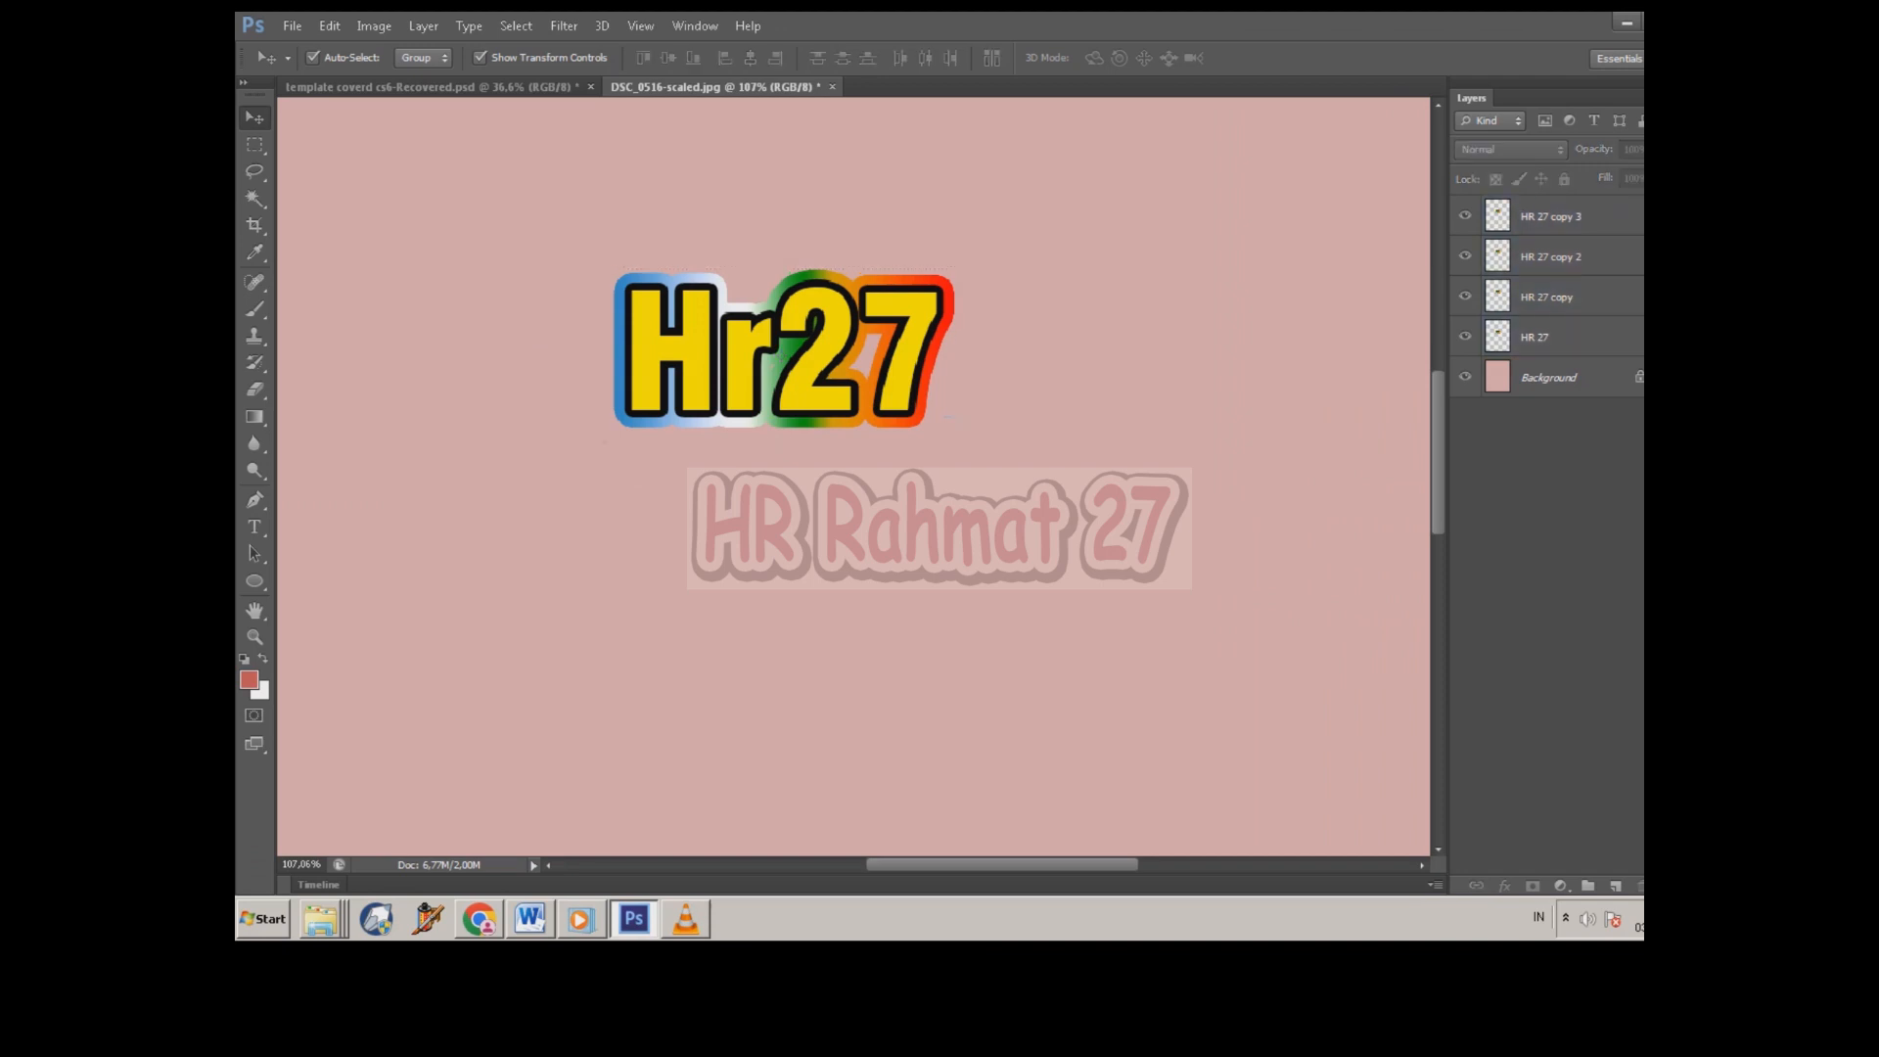
{"action": "scroll", "coordinate": [784, 348], "scroll_direction": "down", "scroll_amount": 2}
{"action": "scroll", "coordinate": [784, 349], "scroll_direction": "up", "scroll_amount": 3}
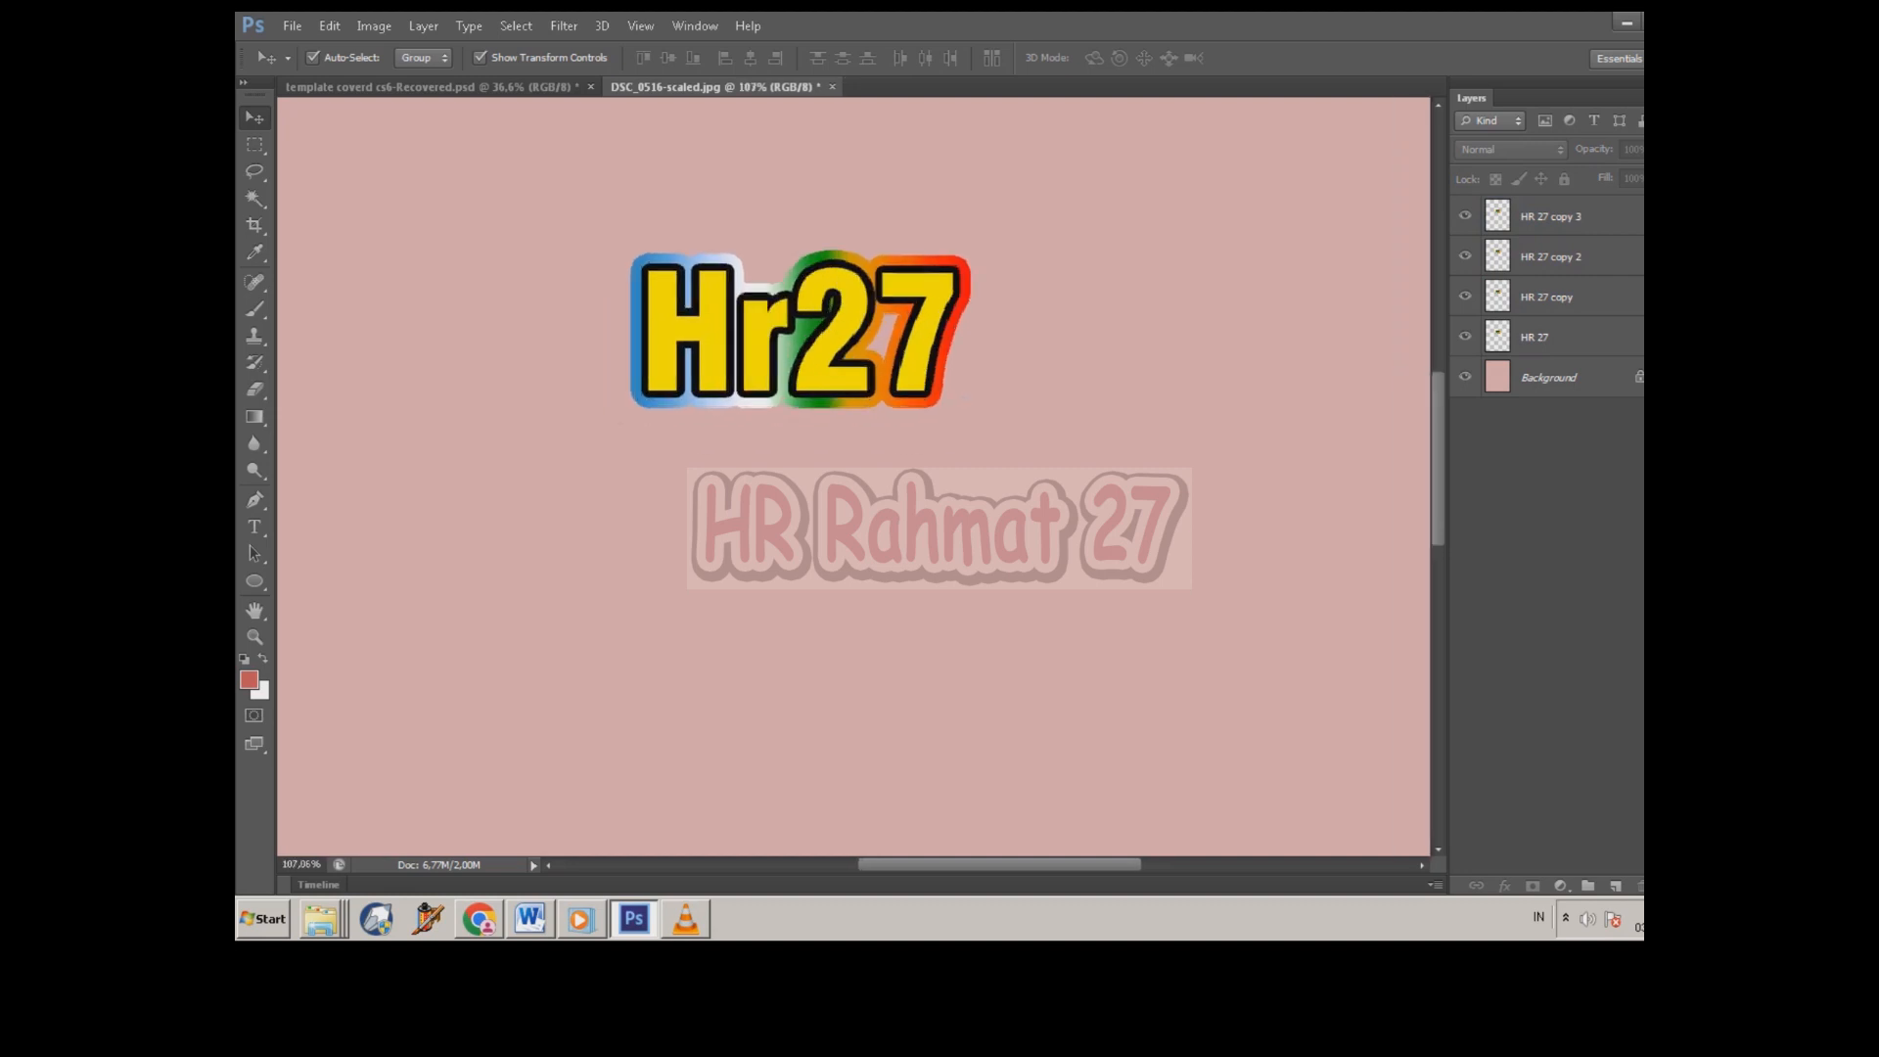
{"action": "left_click", "coordinate": [1563, 215]}
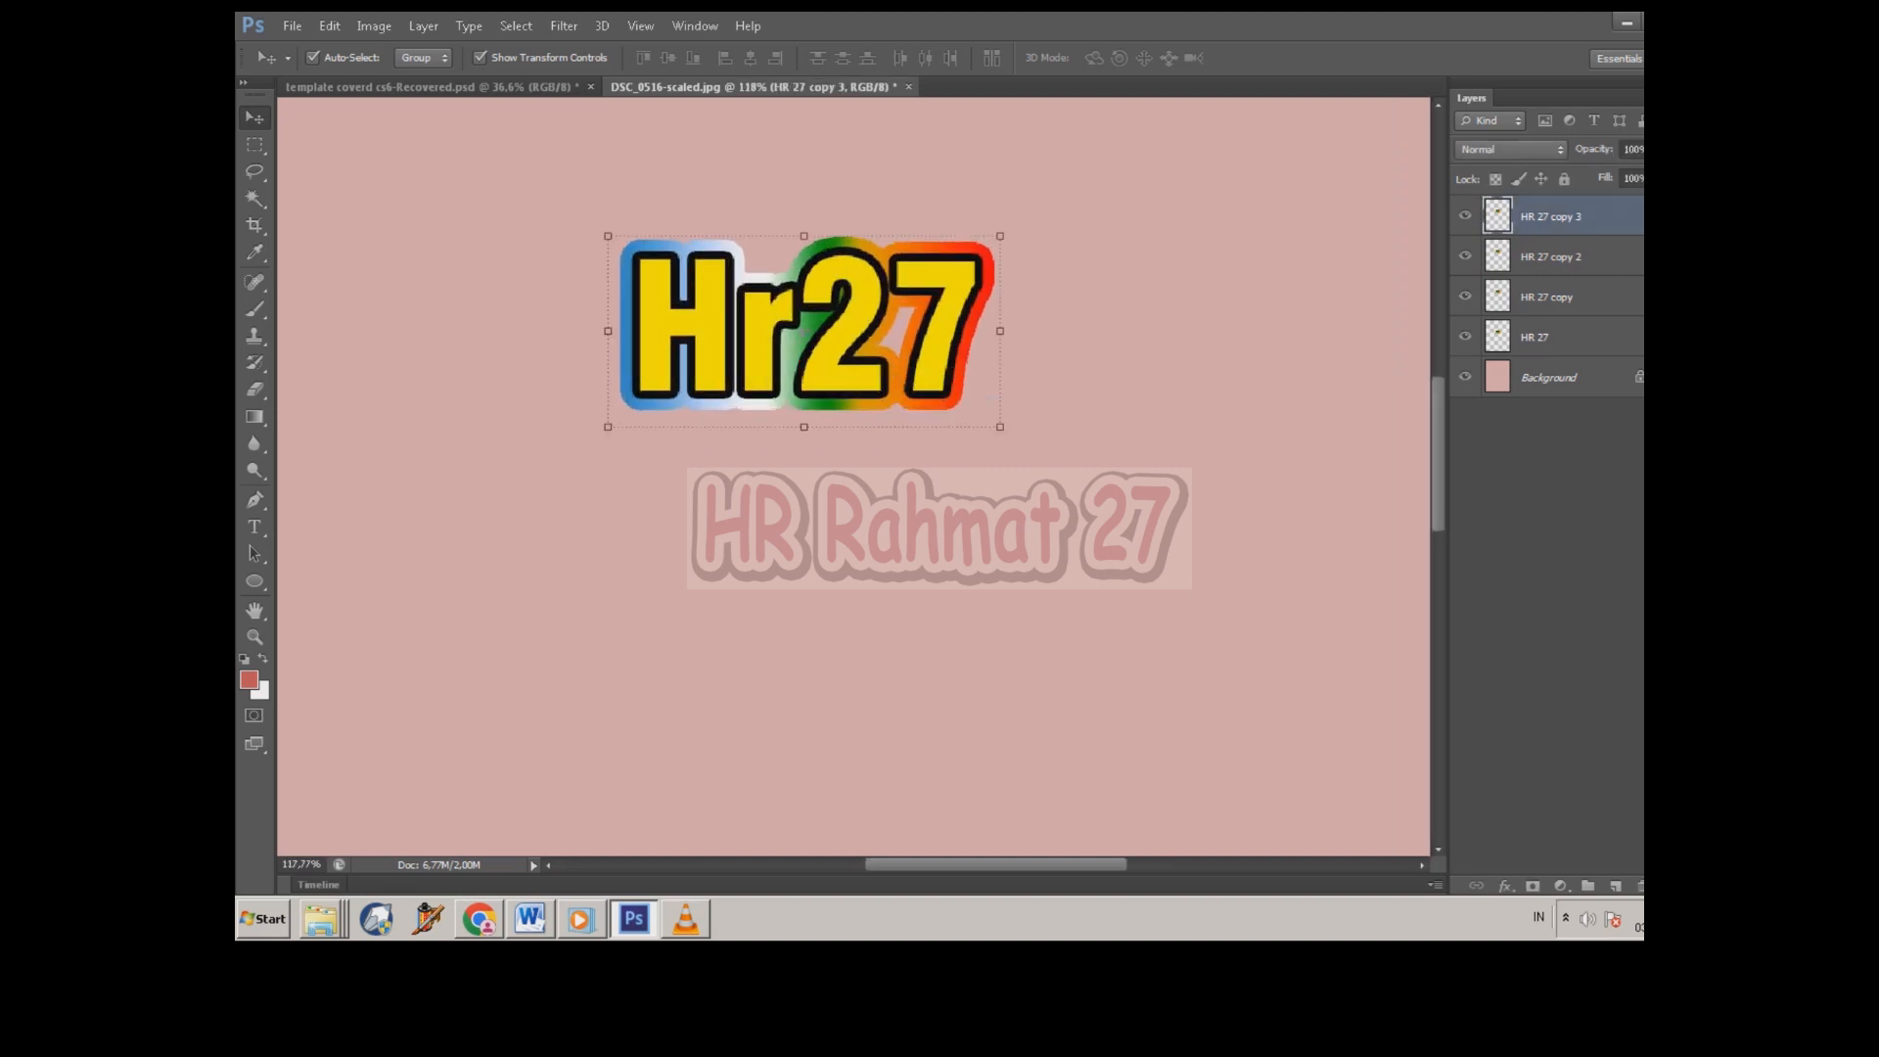
{"action": "right_click", "coordinate": [855, 311]}
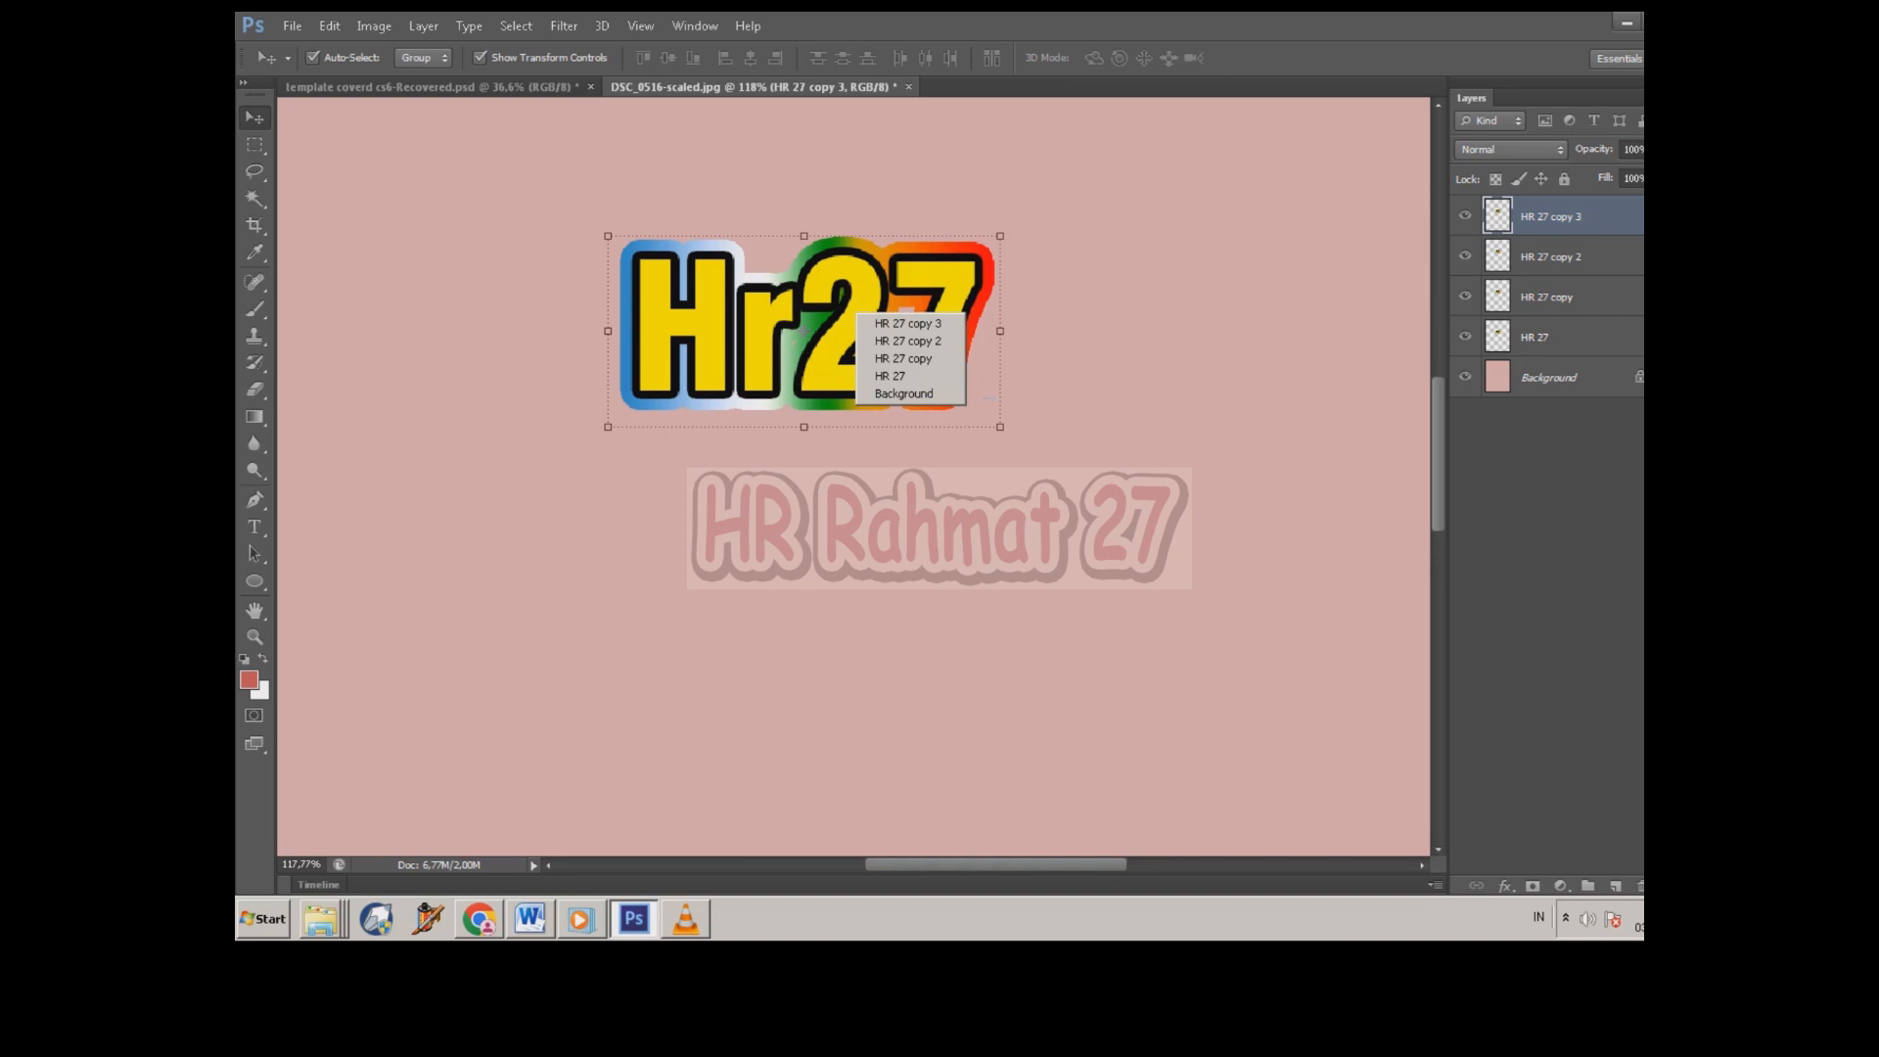
{"action": "key", "text": "Escape"}
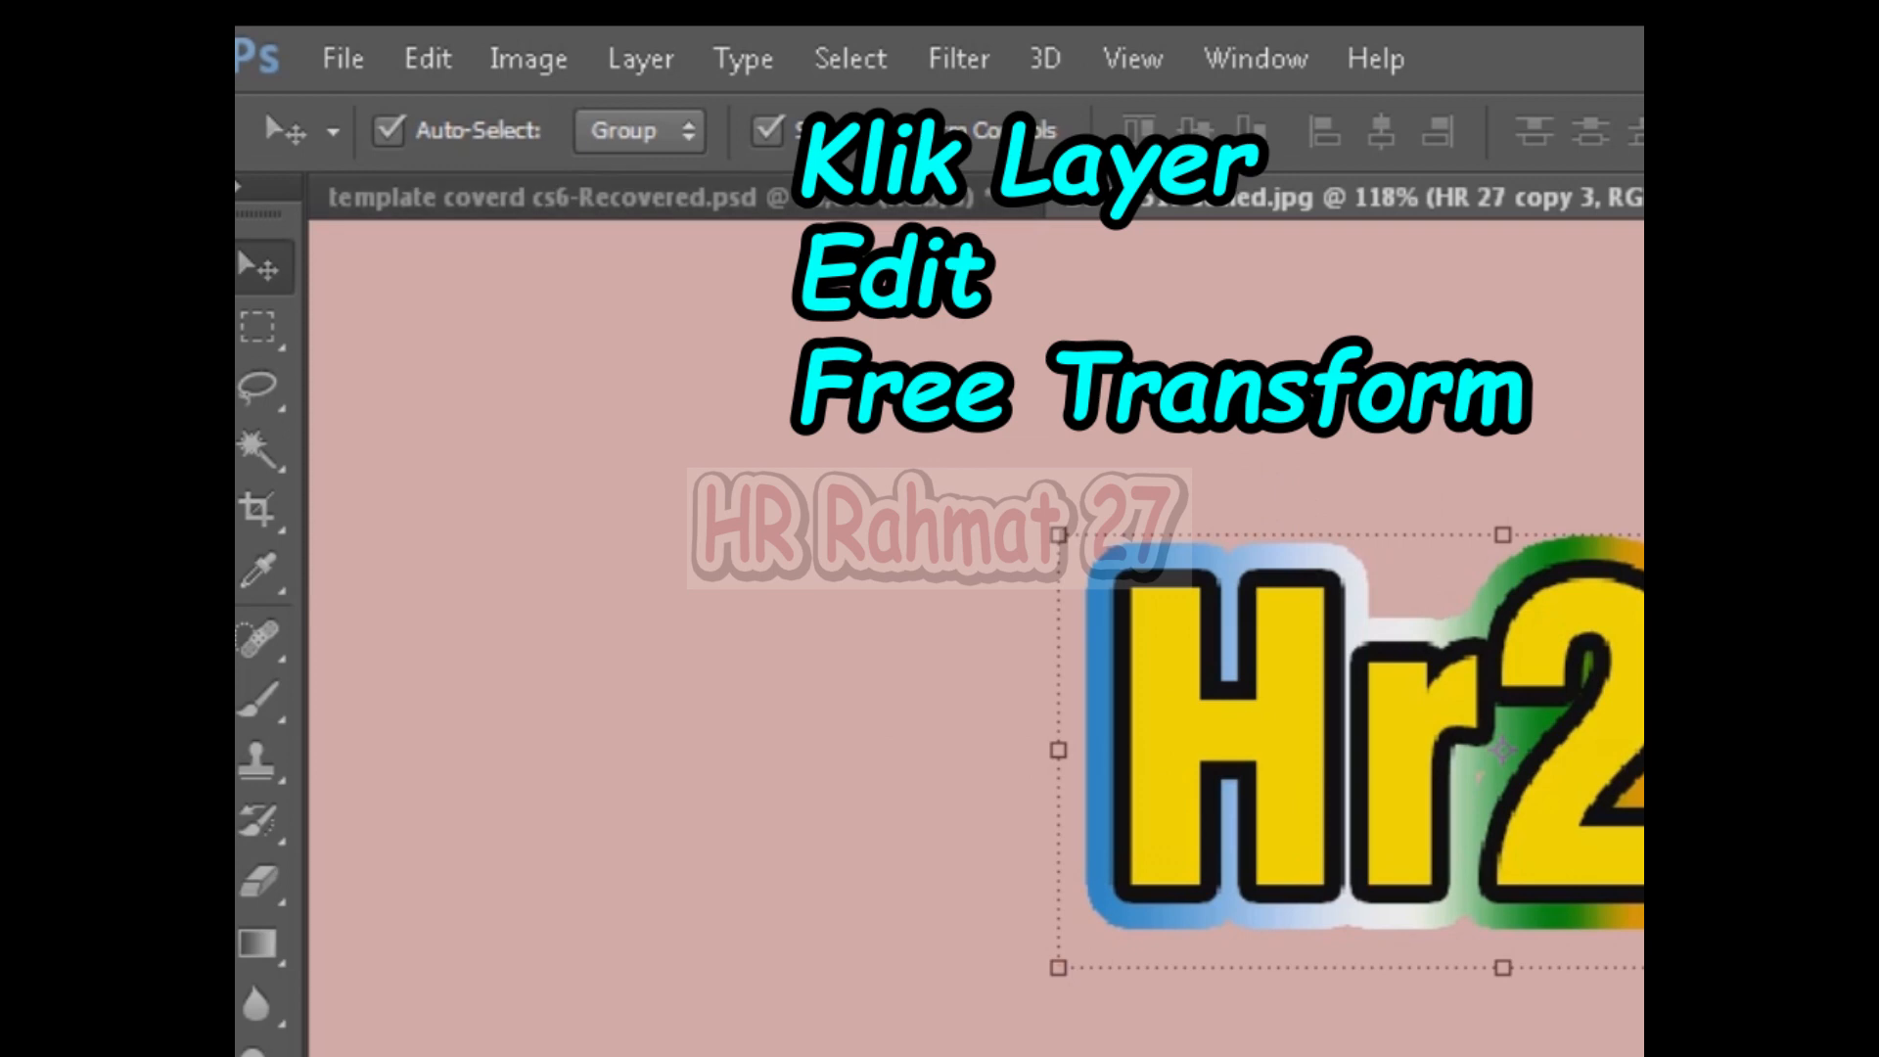
{"action": "left_click", "coordinate": [428, 57]}
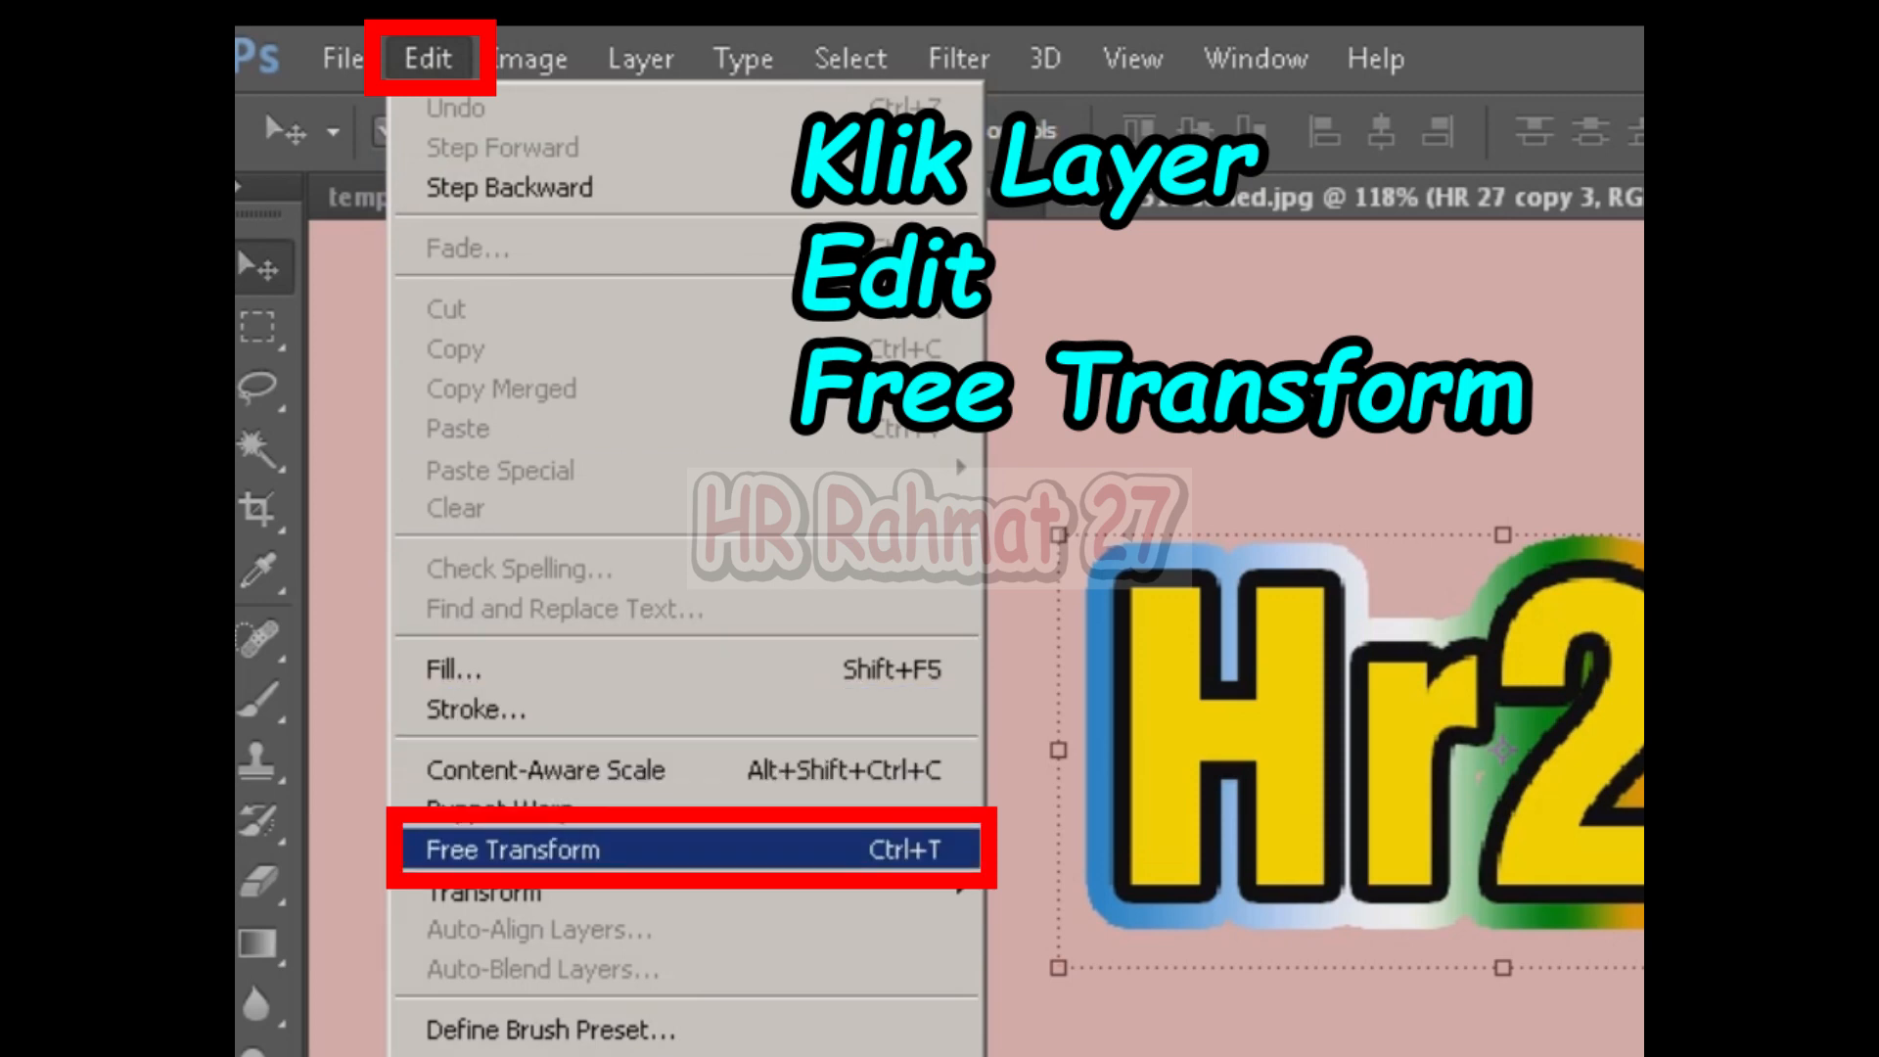
{"action": "left_click", "coordinate": [513, 849]}
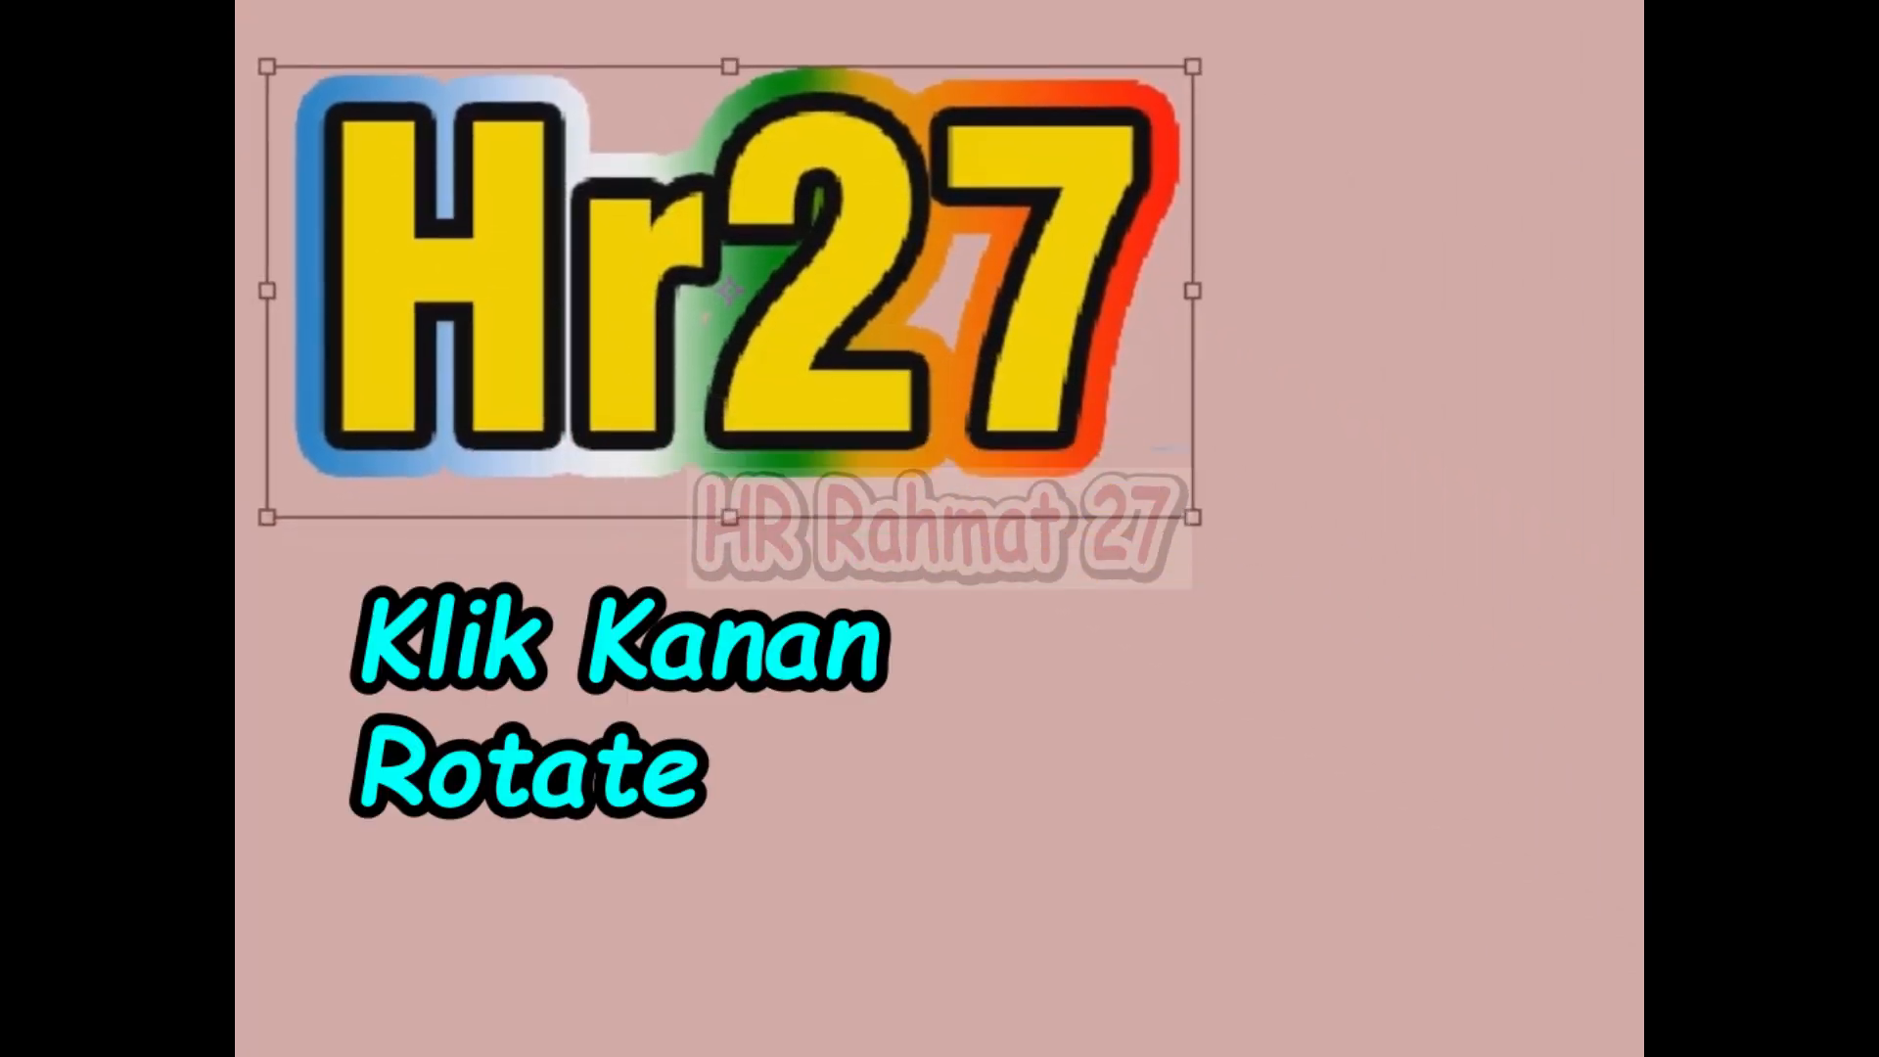
{"action": "right_click", "coordinate": [853, 172]}
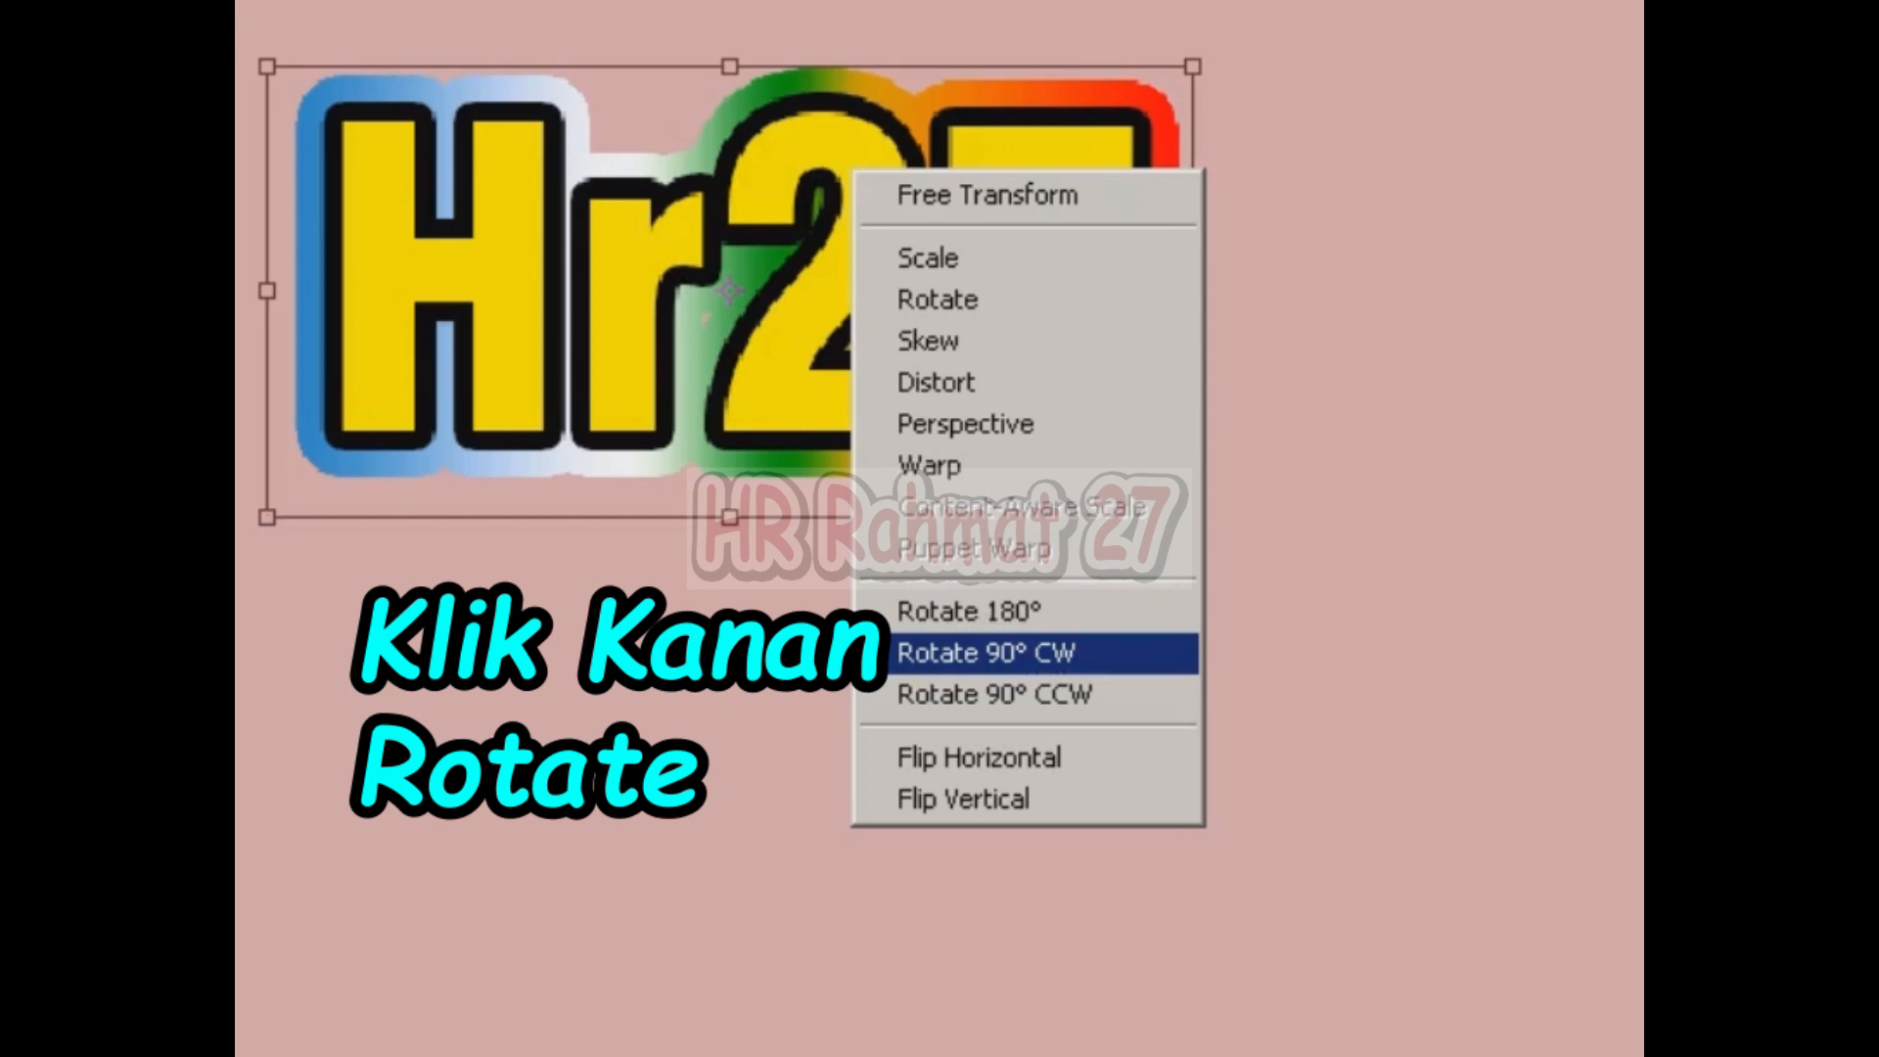
{"action": "left_click", "coordinate": [984, 653]}
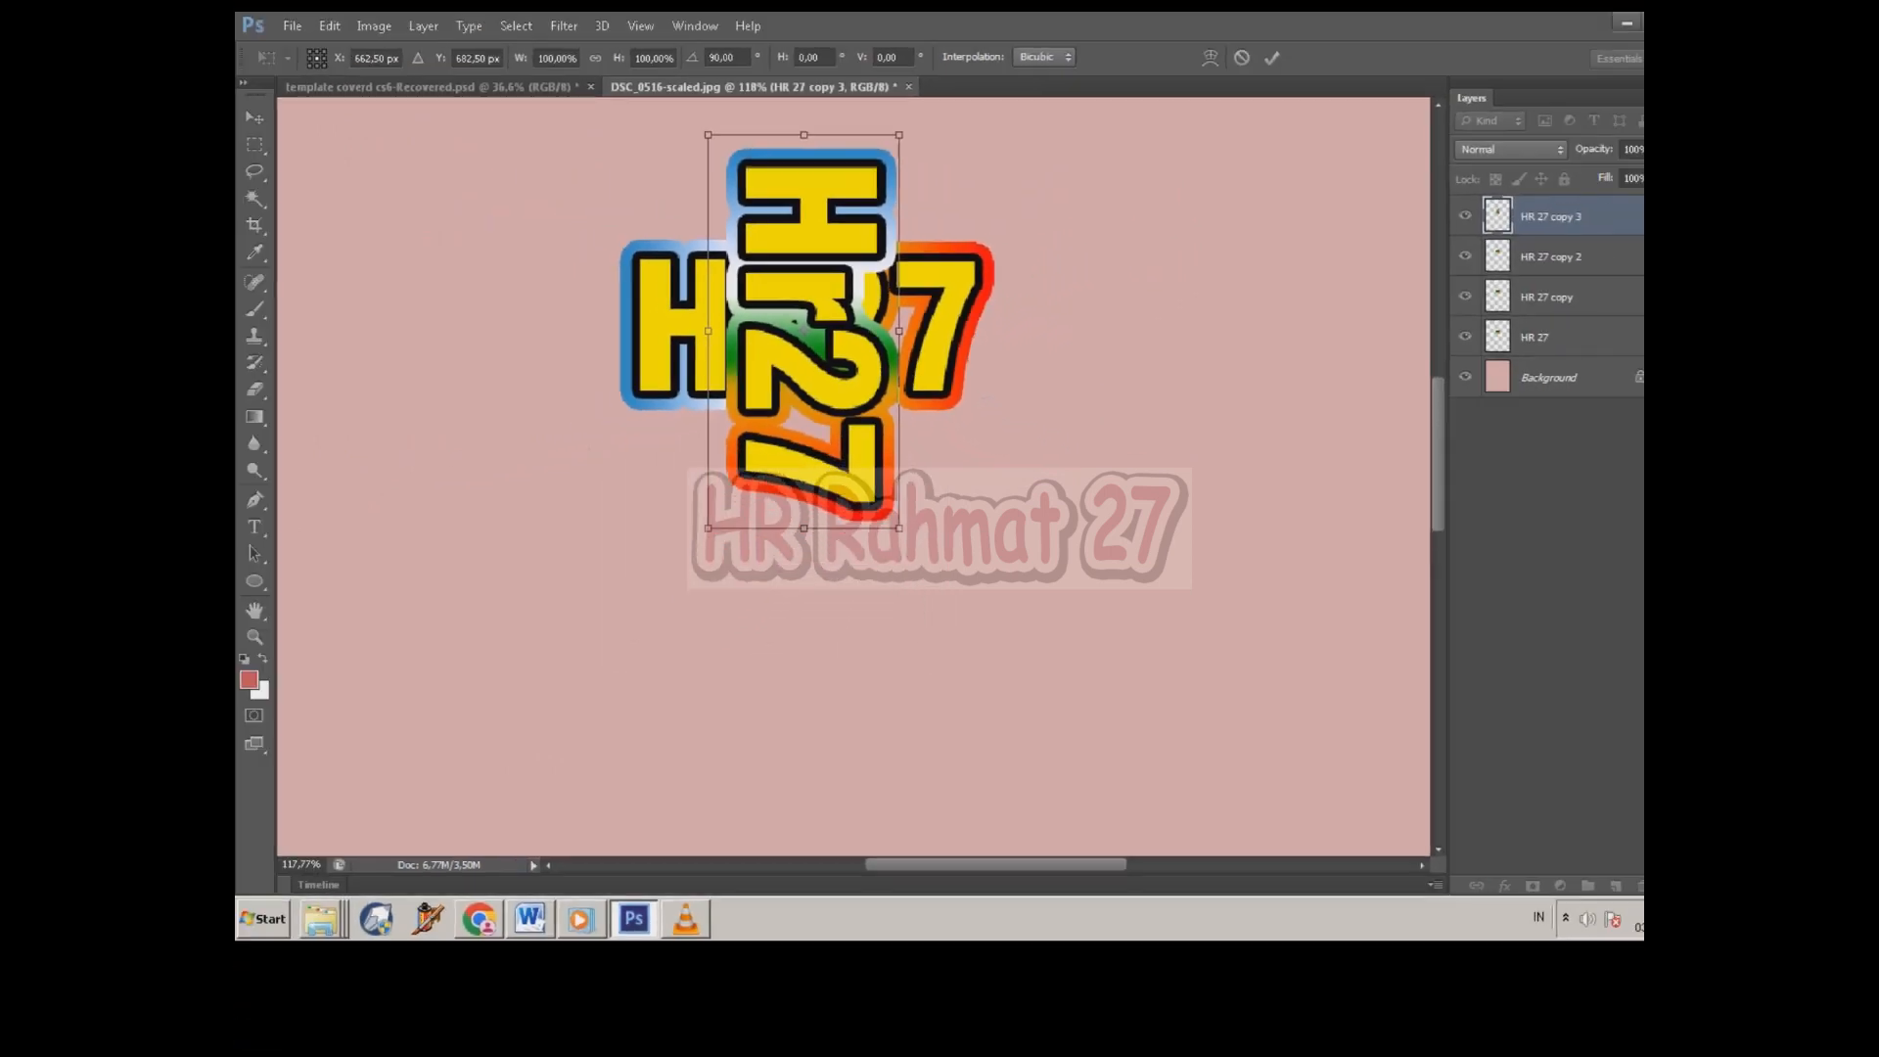
Step: Move the rotated copy 3 below the right end of the horizontal text, centred at about X 852, Y 891 px, and apply the transform
{"action": "left_click_drag", "start_coordinate": [694, 9], "coordinate": [1237, 392]}
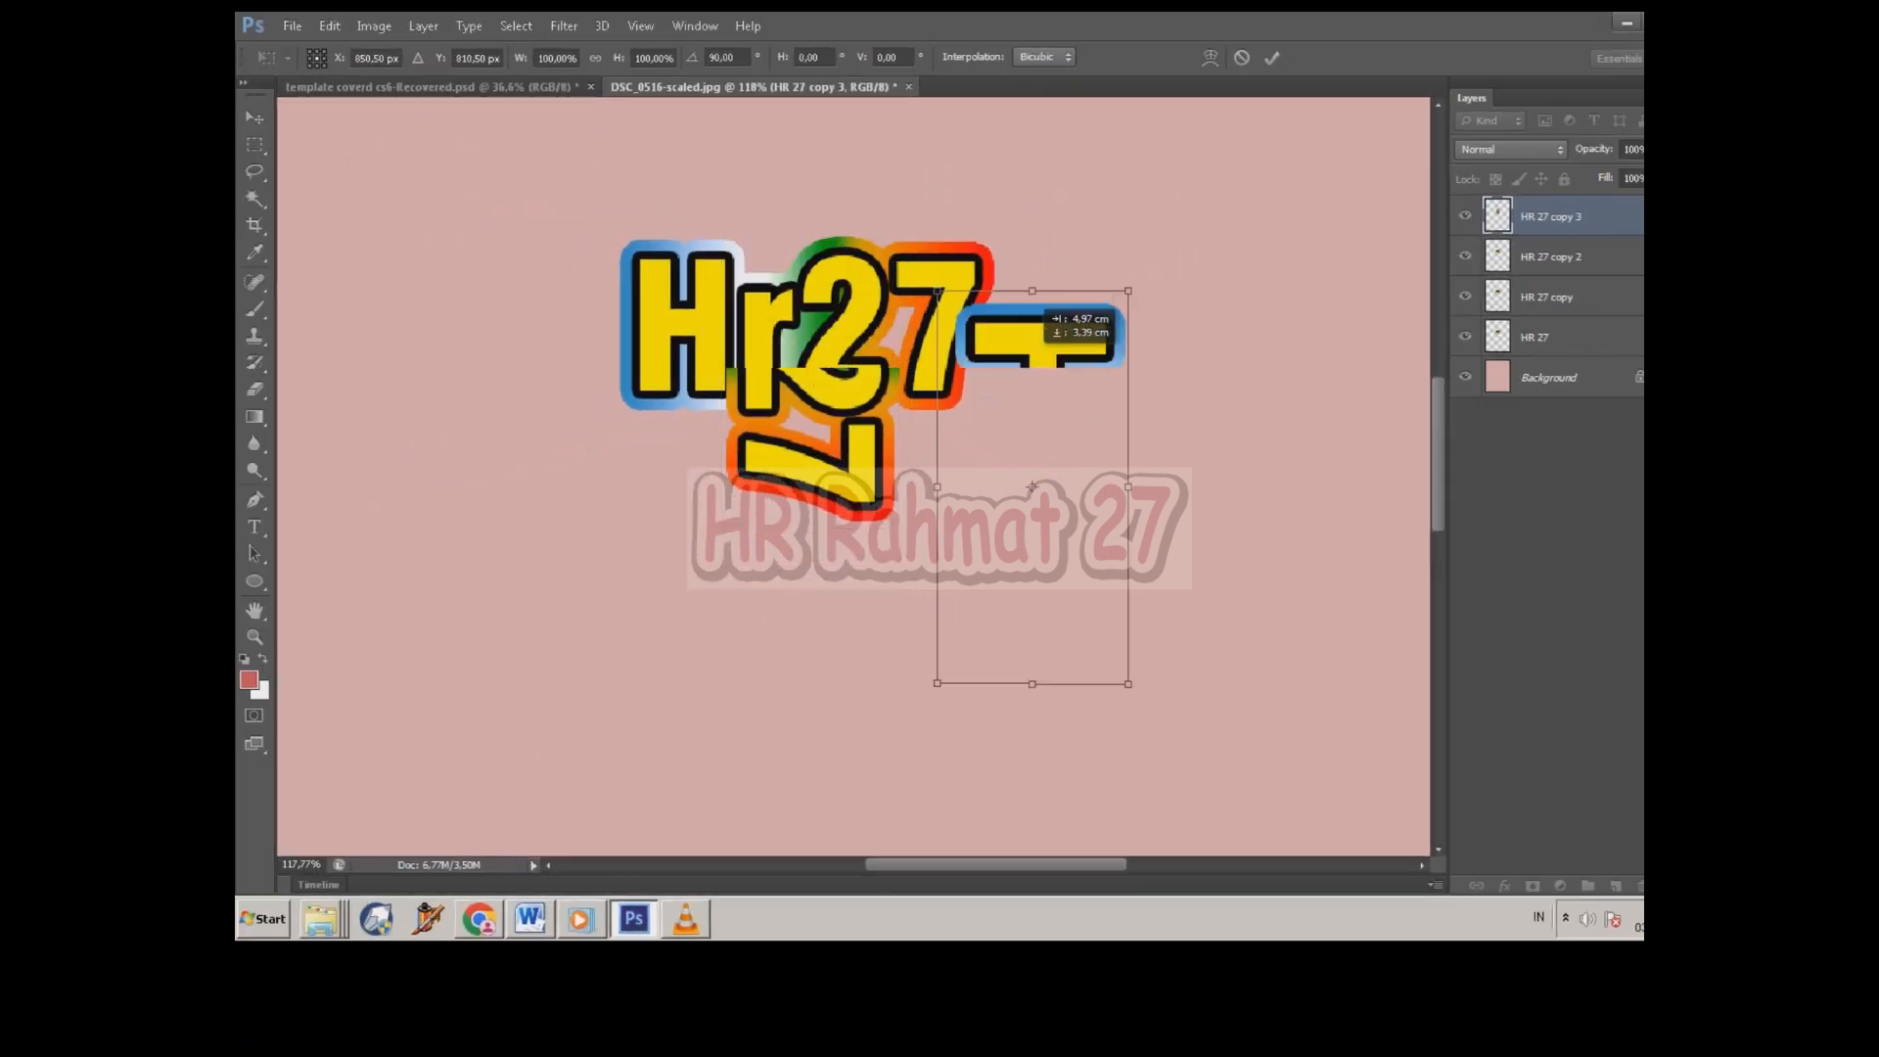
{"action": "left_click_drag", "start_coordinate": [1033, 352], "coordinate": [1032, 447]}
{"action": "scroll", "coordinate": [859, 479], "scroll_direction": "down", "scroll_amount": 3}
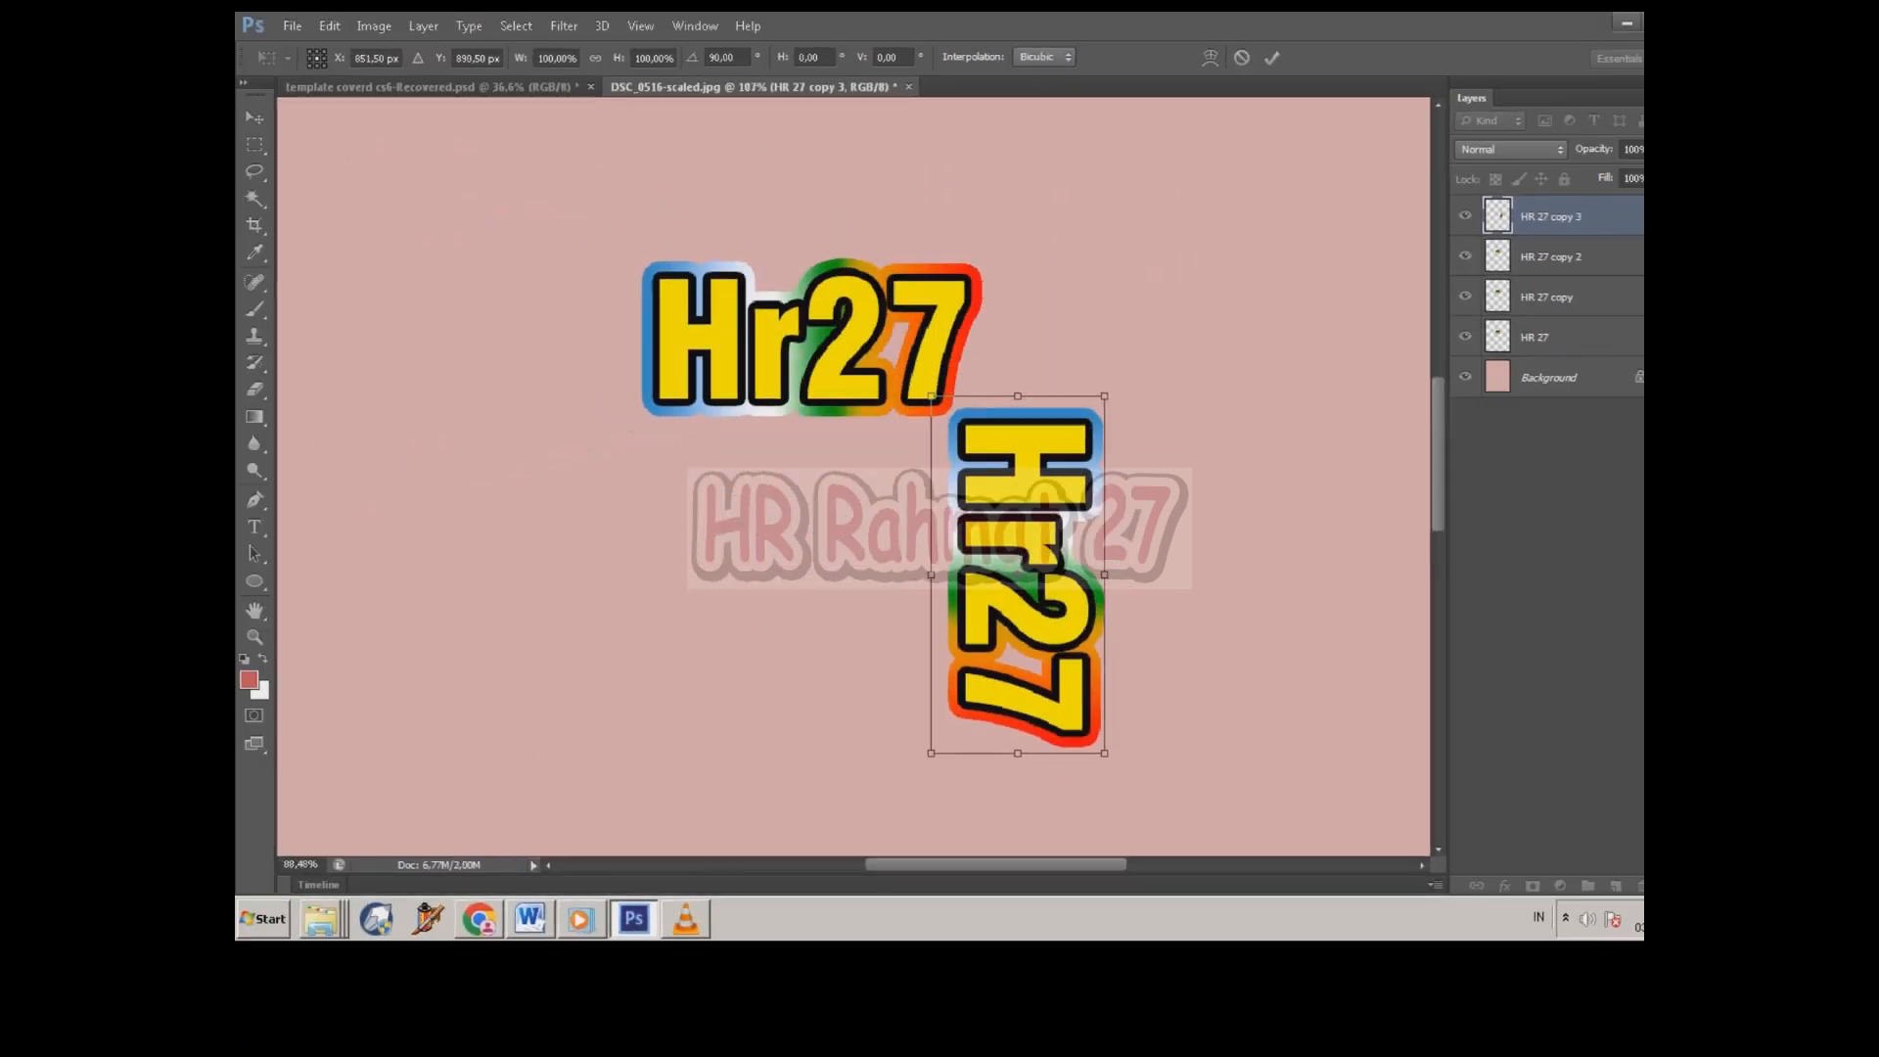
{"action": "scroll", "coordinate": [984, 463], "scroll_direction": "up", "scroll_amount": 2}
{"action": "scroll", "coordinate": [984, 464], "scroll_direction": "down", "scroll_amount": 3}
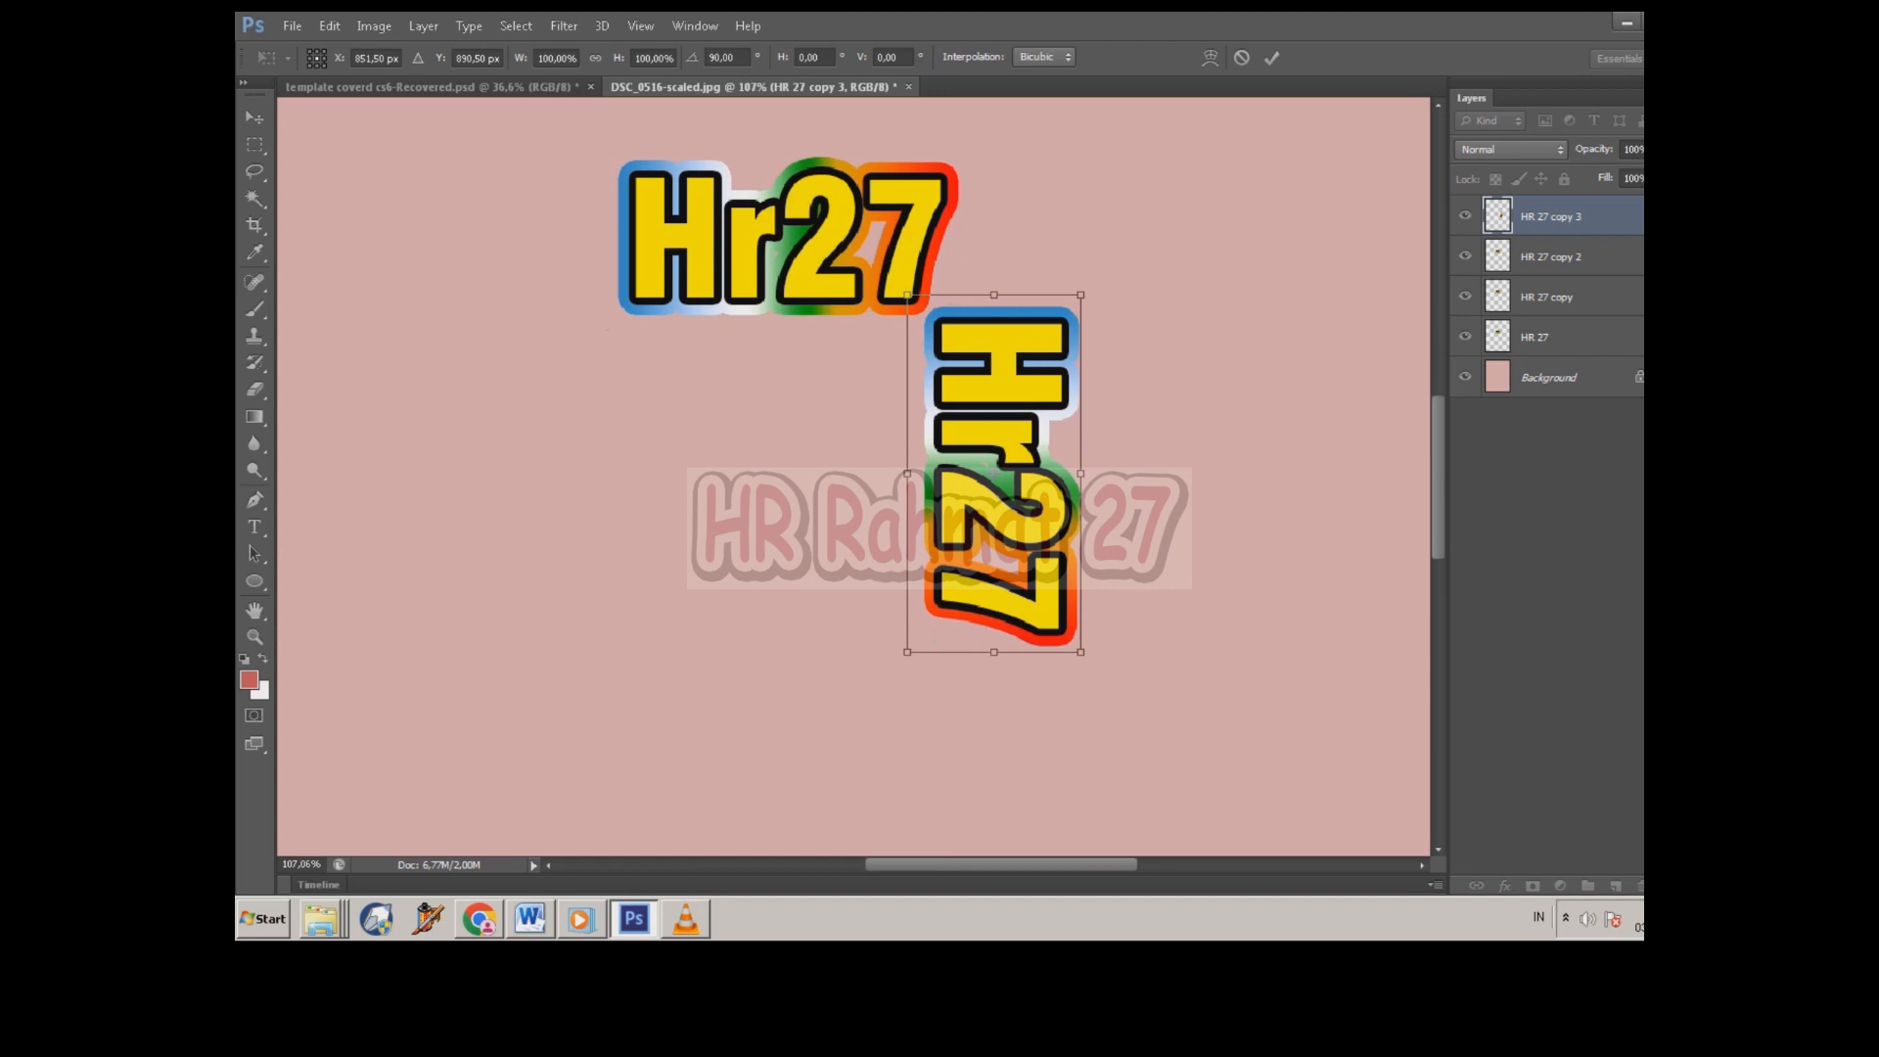
{"action": "key", "text": "Return"}
Step: Rotate the HR 27 copy 2 layer 180° with Free Transform
{"action": "left_click", "coordinate": [785, 243]}
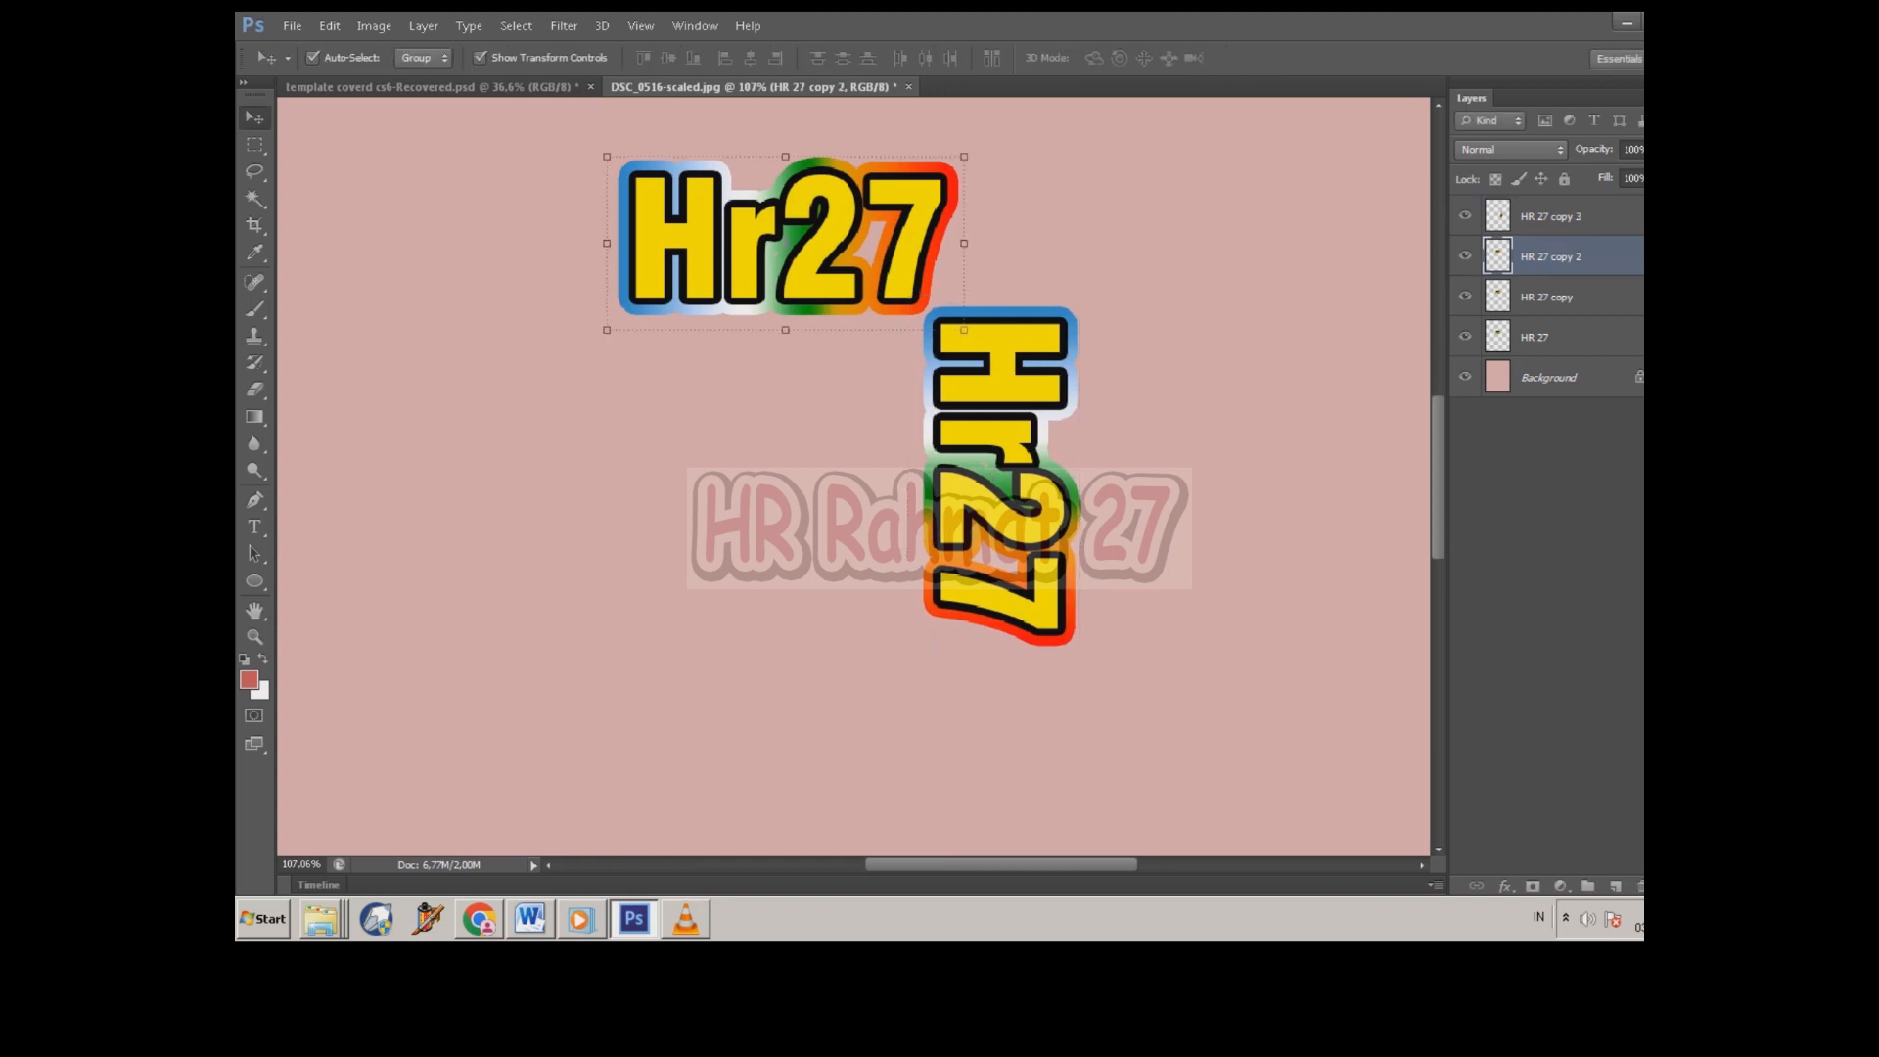
{"action": "right_click", "coordinate": [838, 232]}
{"action": "key", "text": "Escape"}
{"action": "left_click", "coordinate": [330, 26]}
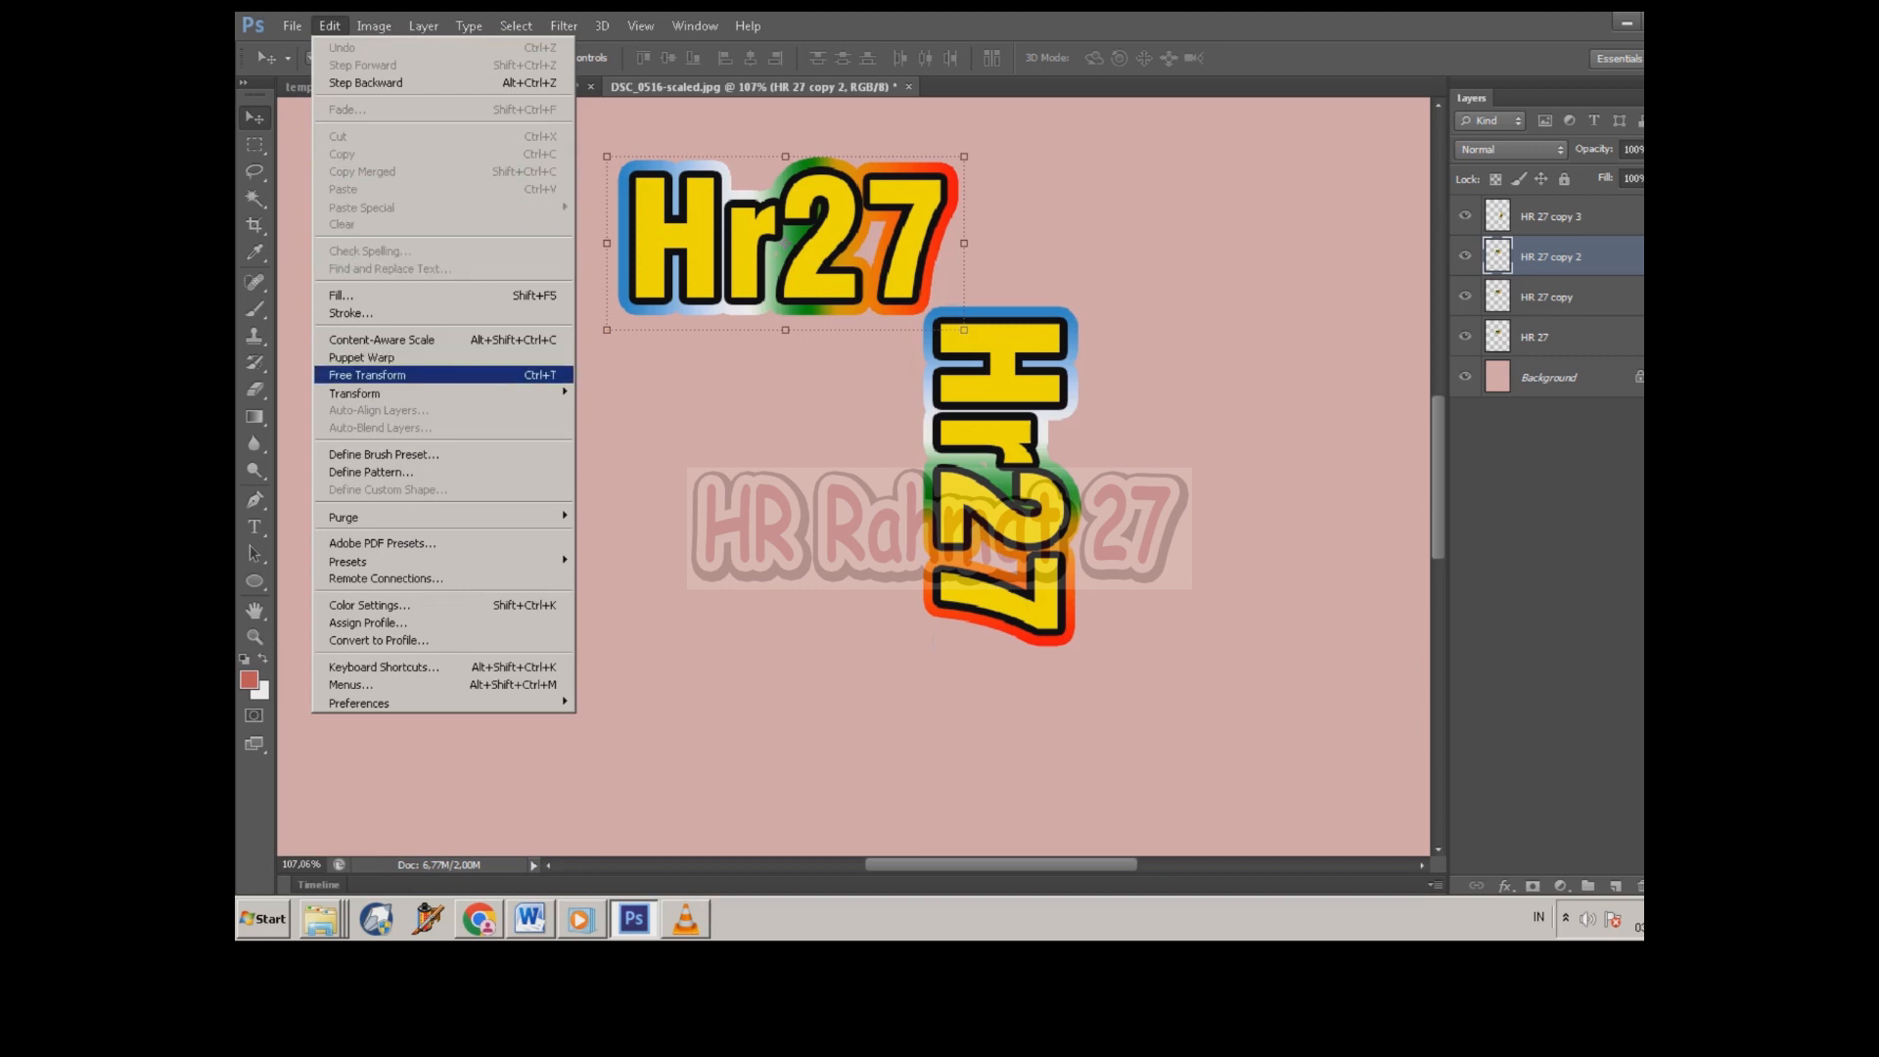
{"action": "key", "text": "Return"}
{"action": "right_click", "coordinate": [833, 232]}
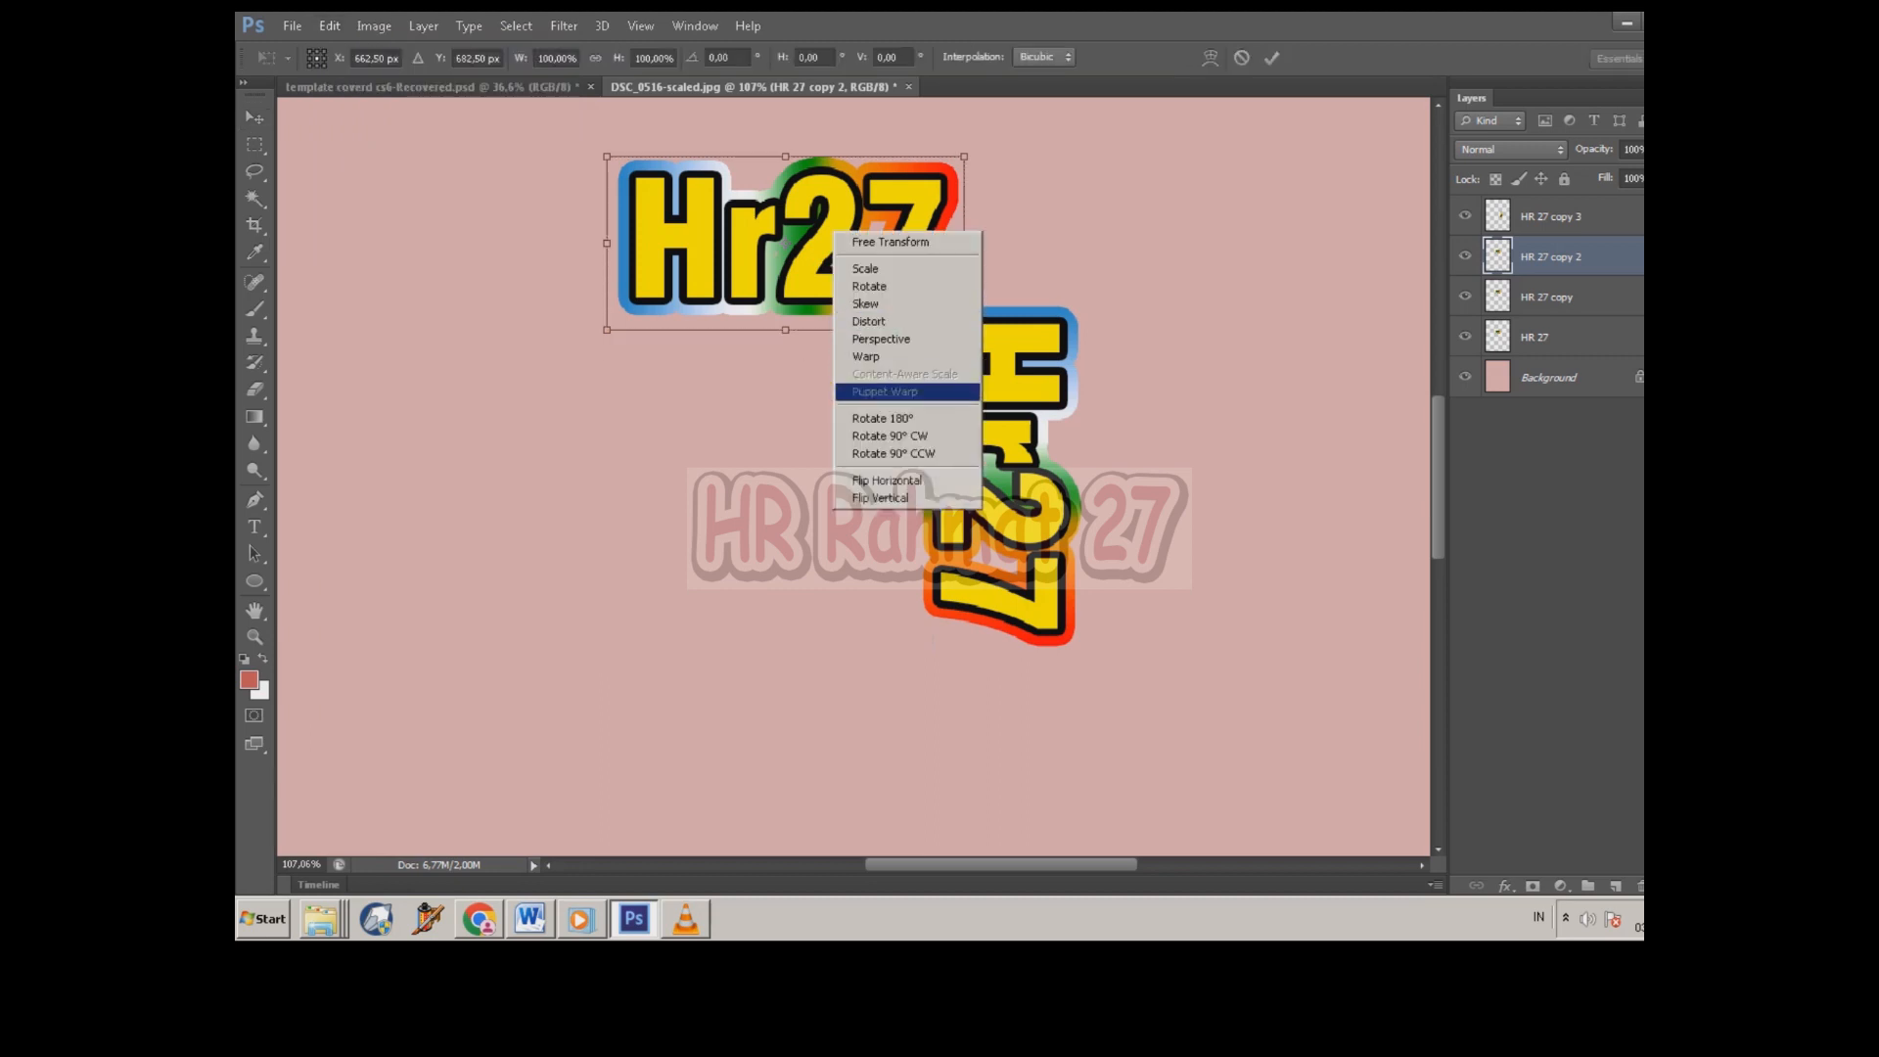
{"action": "key", "text": "Return"}
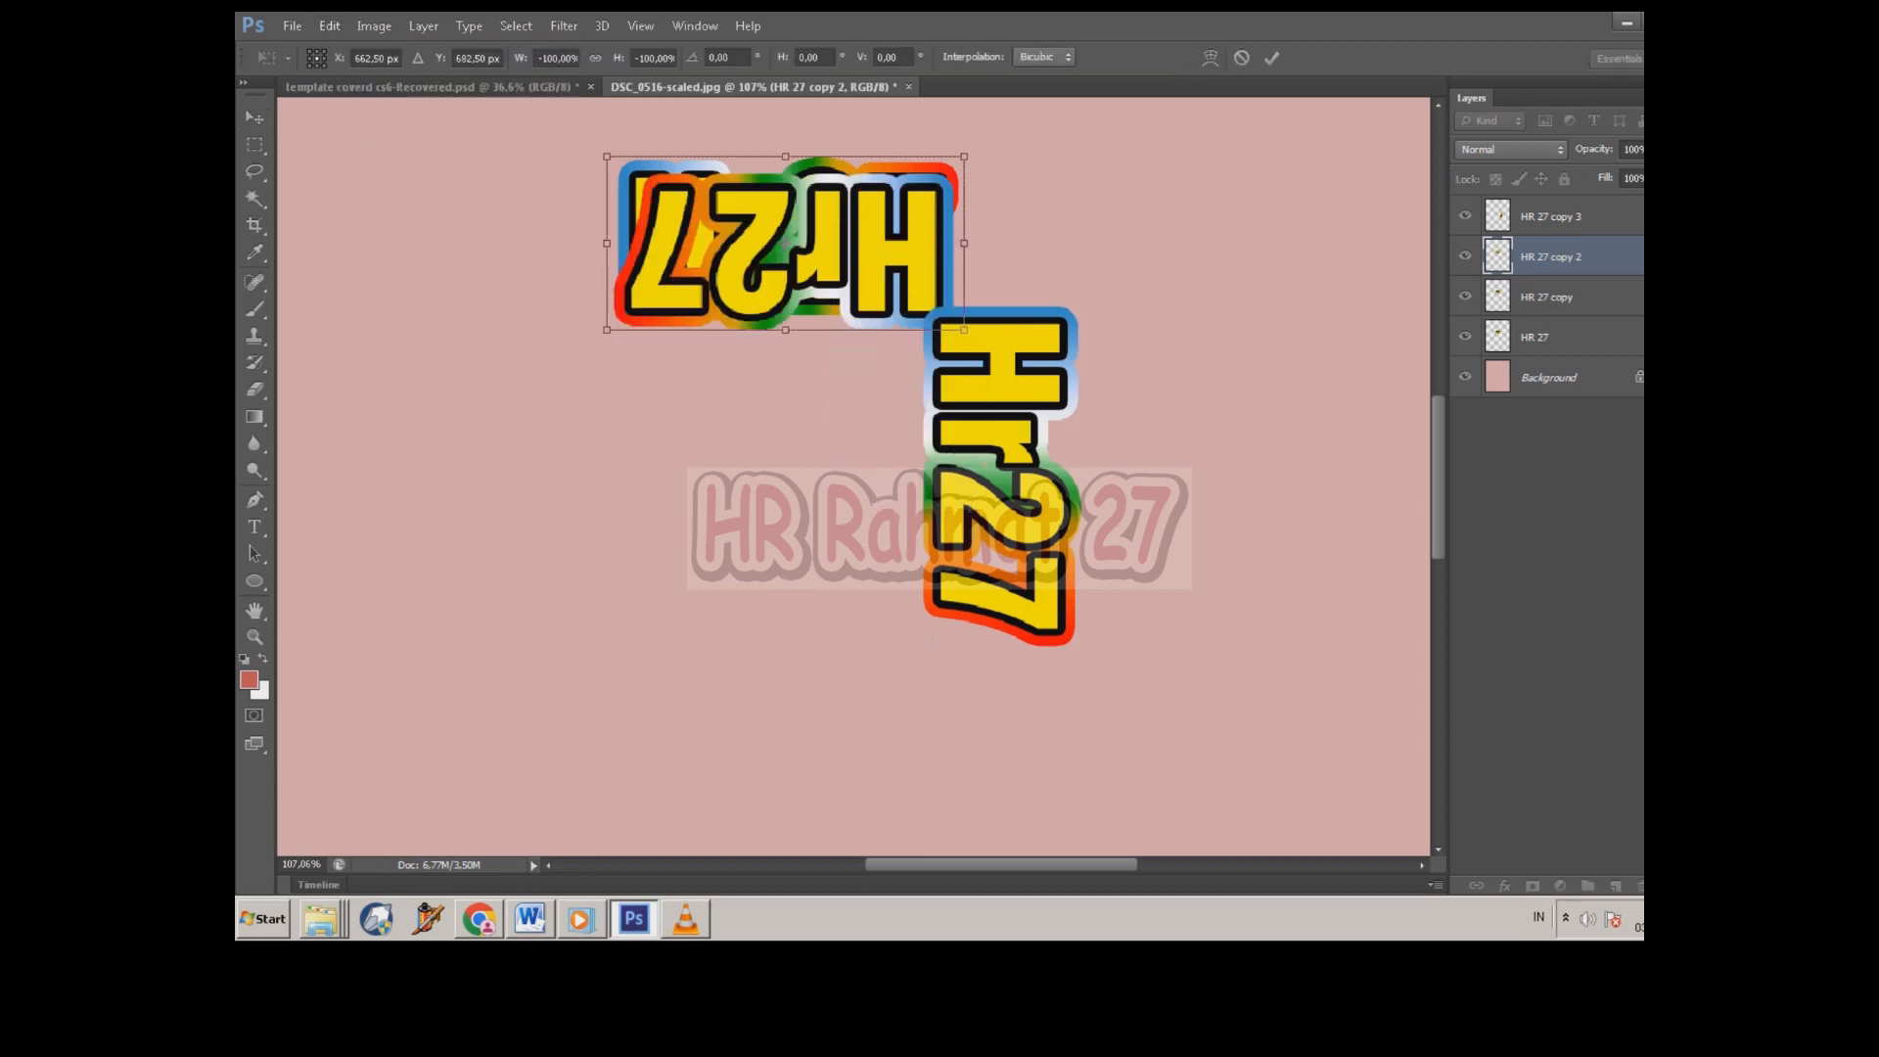
Step: Move the upside-down copy 2 to the foot of the vertical text, centred at about X 656, Y 1083 px, and apply the transform
{"action": "left_click_drag", "start_coordinate": [893, 161], "coordinate": [892, 599]}
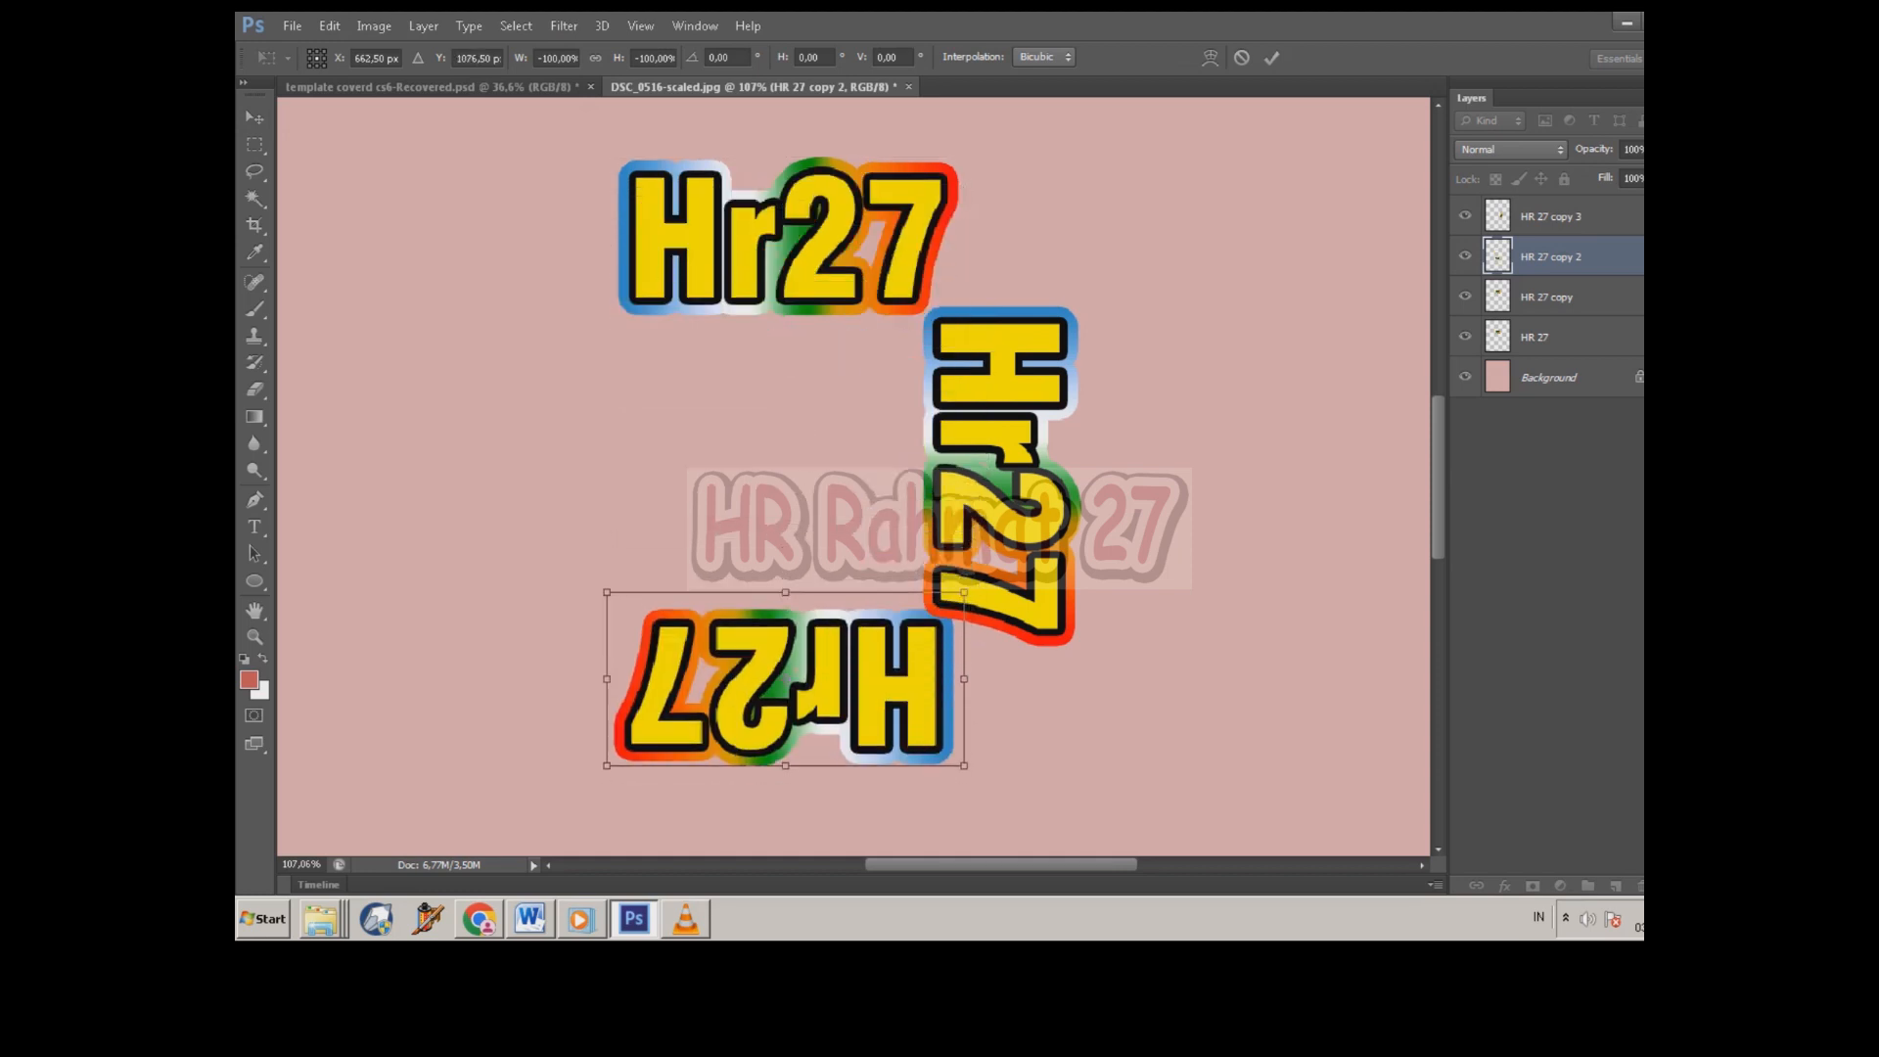
{"action": "key", "text": "Down"}
{"action": "key", "text": "Down"}
{"action": "key", "text": "Down"}
{"action": "key", "text": "Down"}
{"action": "key", "text": "Down"}
{"action": "key", "text": "Left"}
{"action": "key", "text": "Left"}
{"action": "key", "text": "Left"}
{"action": "key", "text": "Left"}
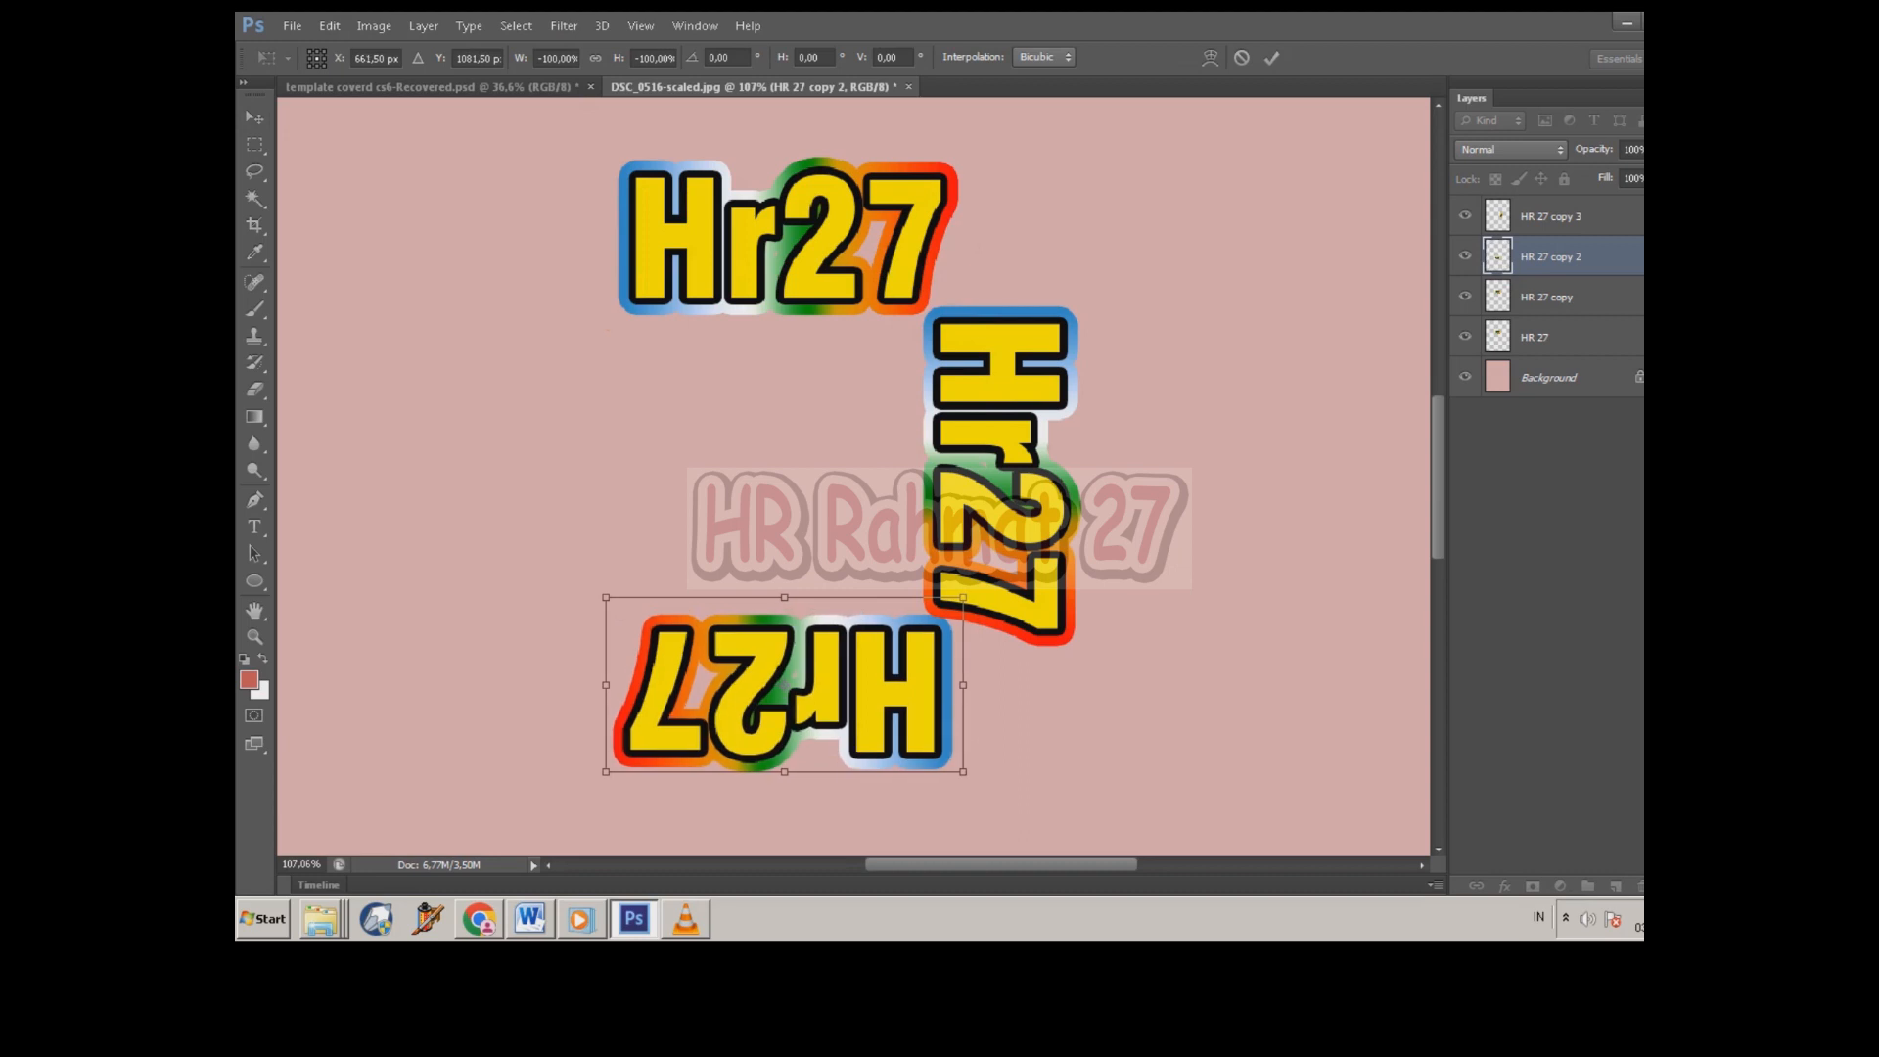
{"action": "key", "text": "Down"}
{"action": "key", "text": "Left"}
{"action": "key", "text": "Left"}
{"action": "key", "text": "Left"}
{"action": "key", "text": "Left"}
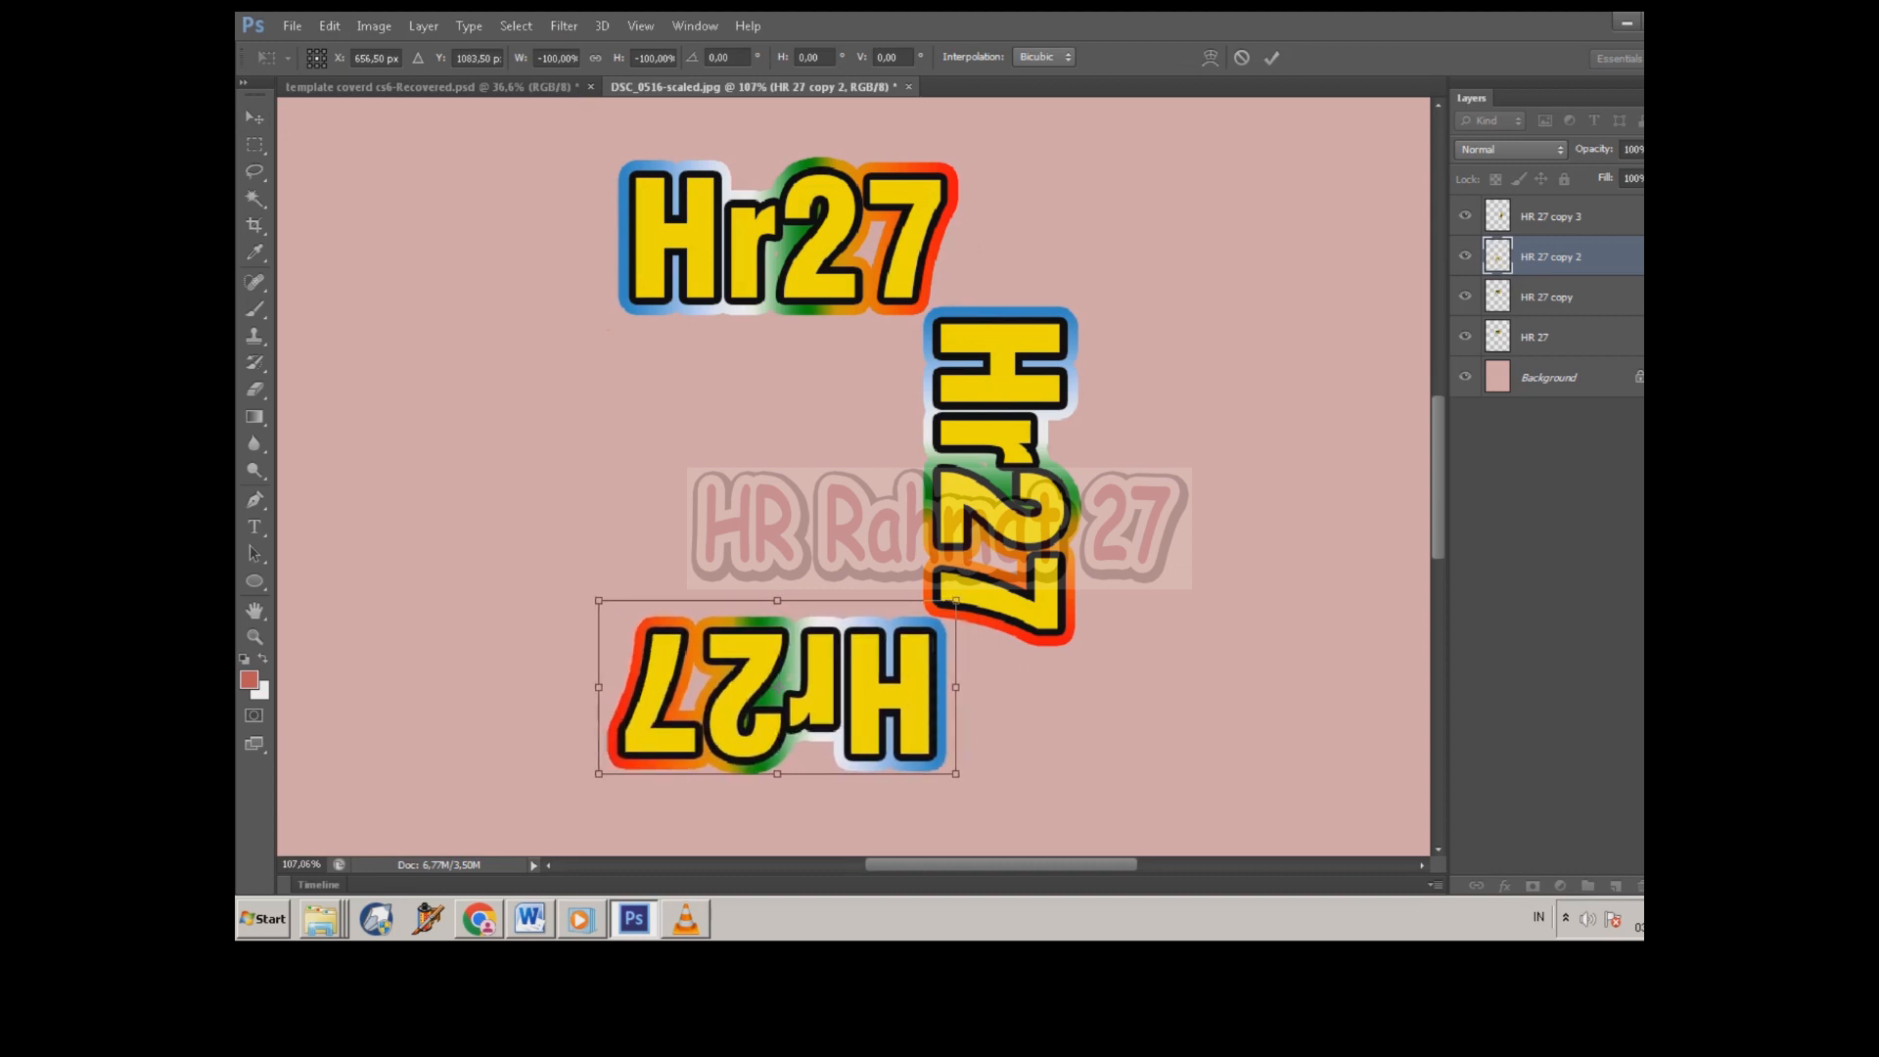
{"action": "key", "text": "Down"}
{"action": "key", "text": "Return"}
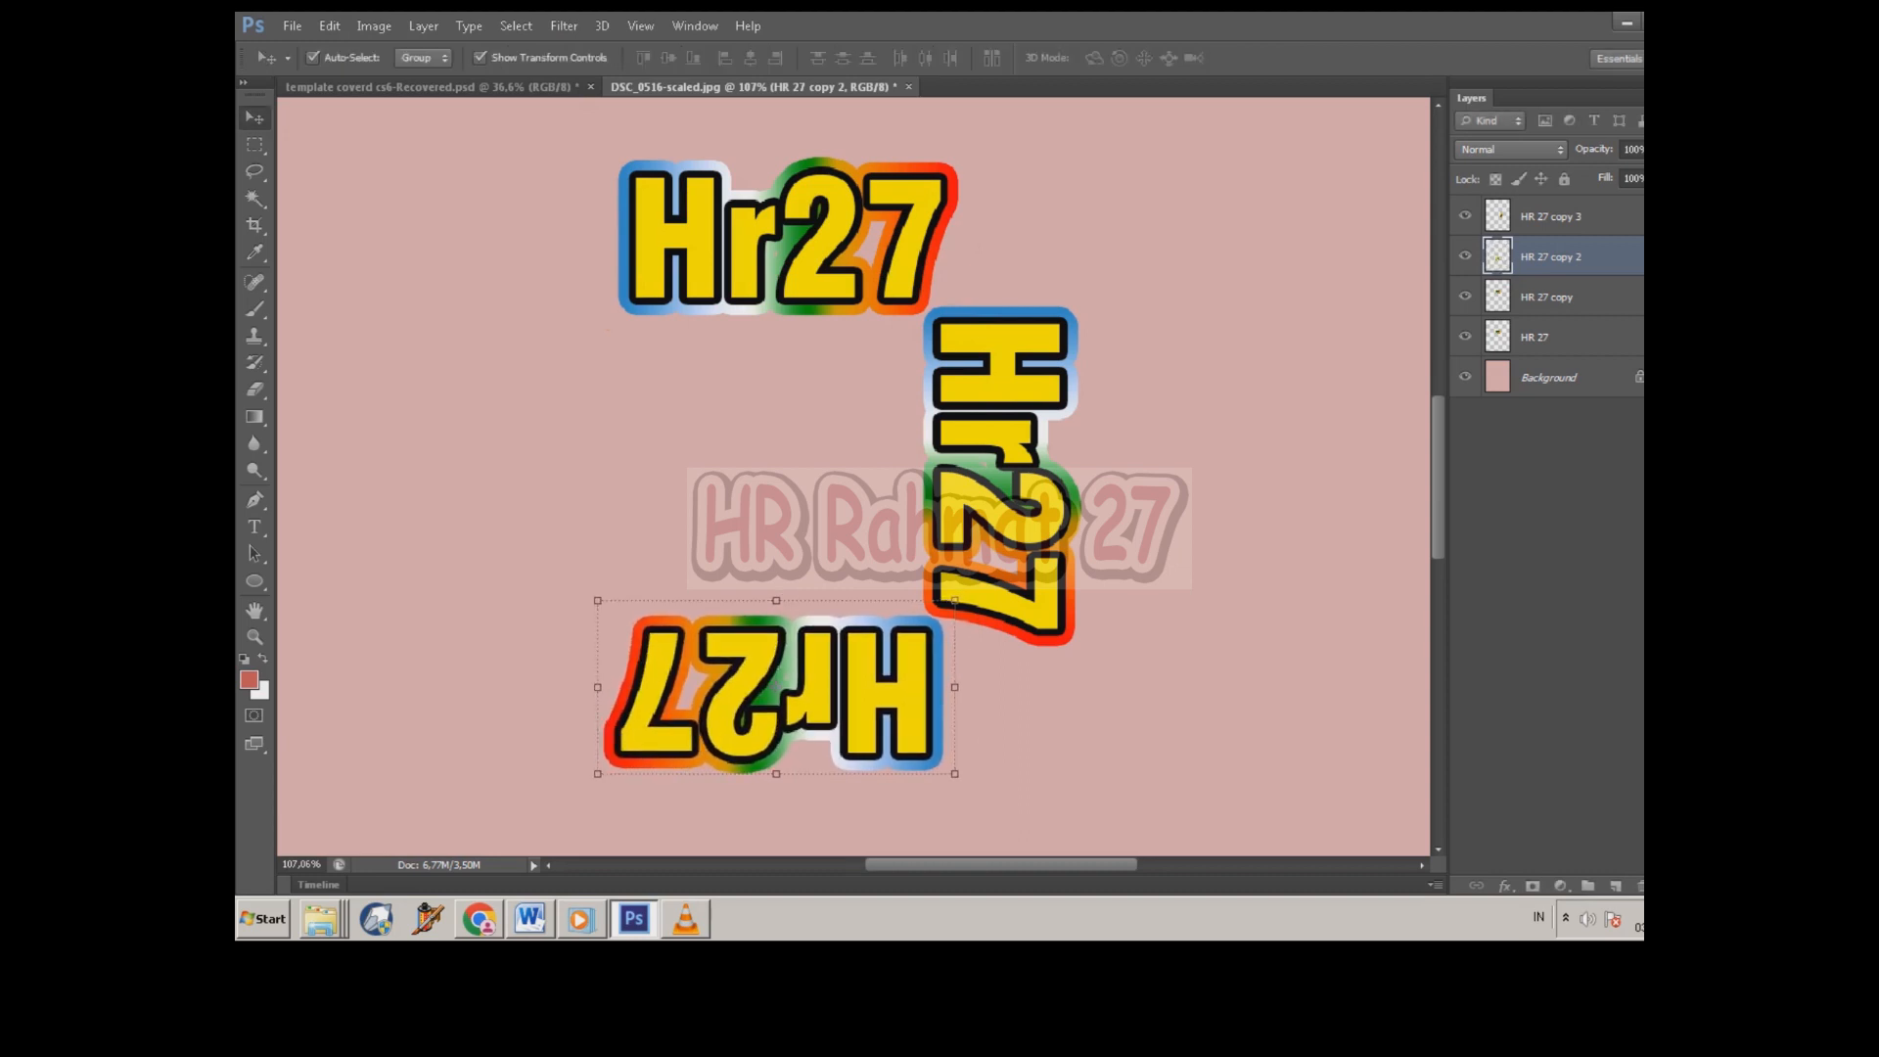
Step: Move the HR 27 copy layer down and left of the original text, centred at about X 466, Y 840 px
{"action": "left_click", "coordinate": [1546, 297]}
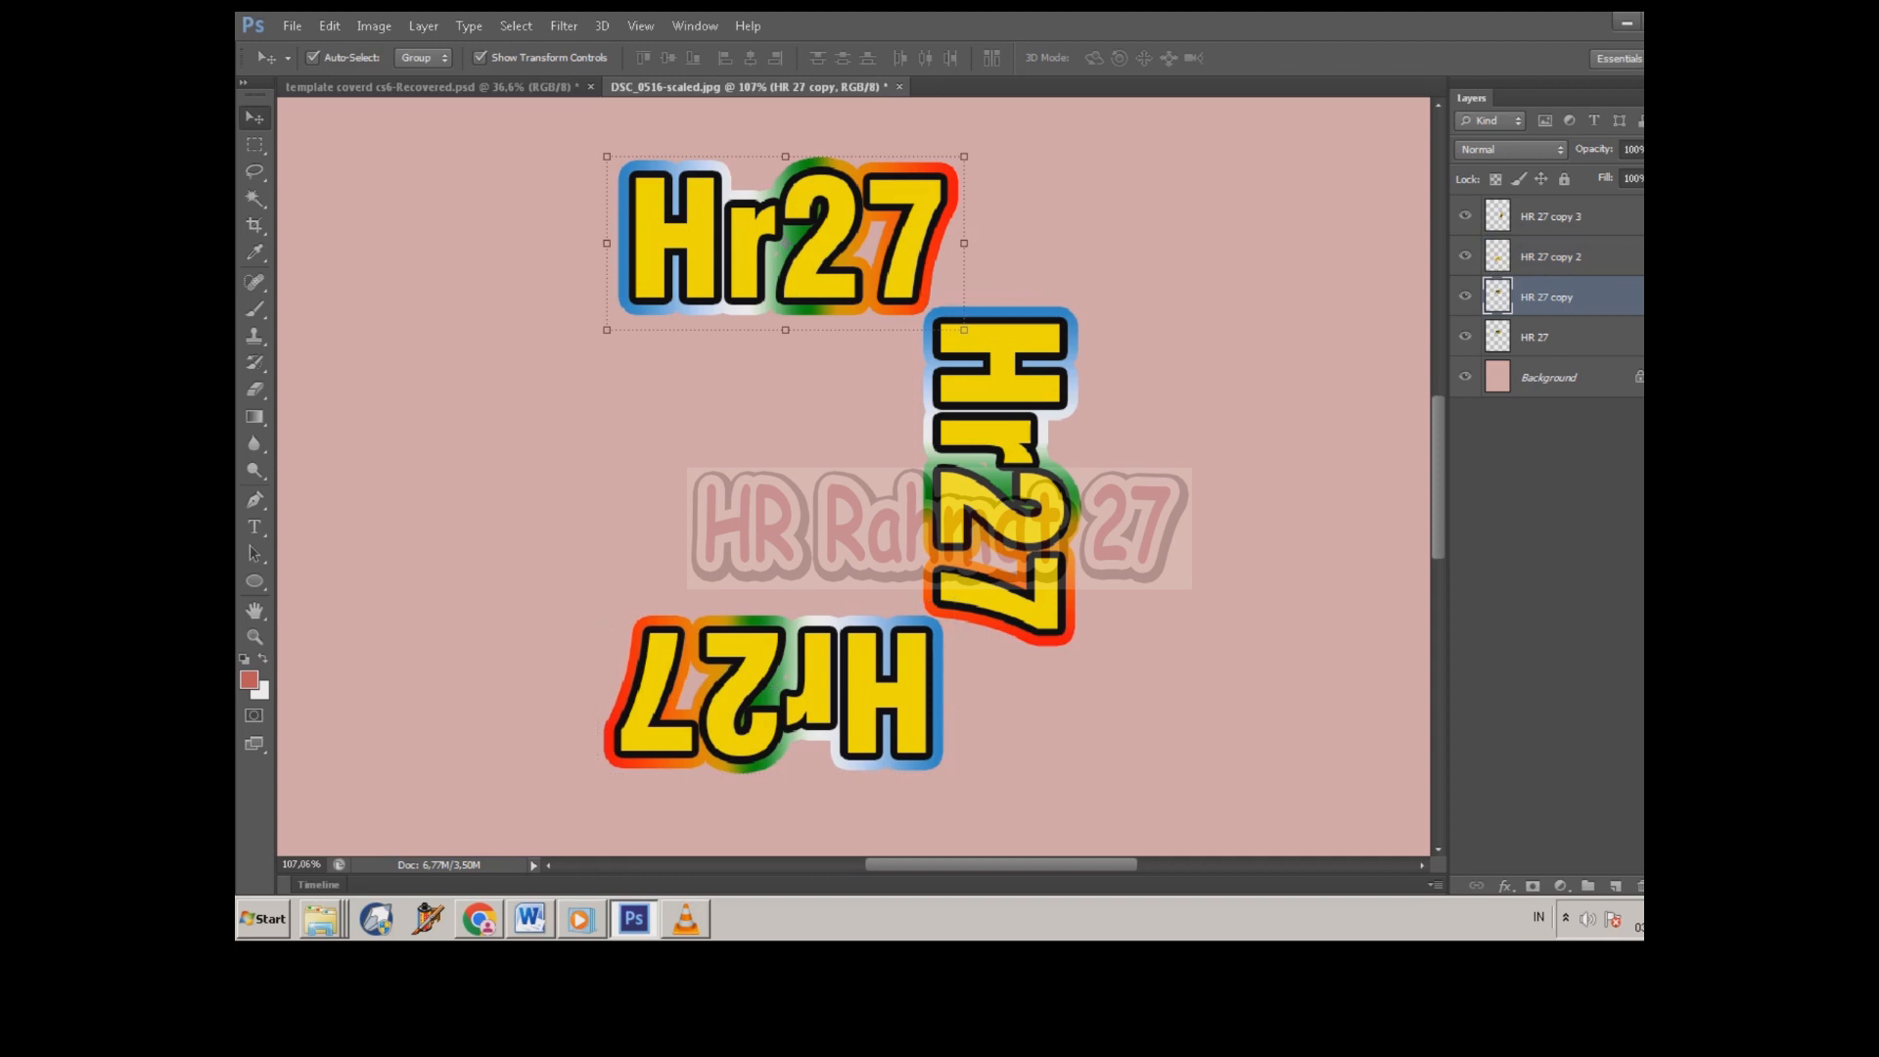
{"action": "left_click_drag", "start_coordinate": [834, 207], "coordinate": [617, 380]}
{"action": "right_click", "coordinate": [617, 382]}
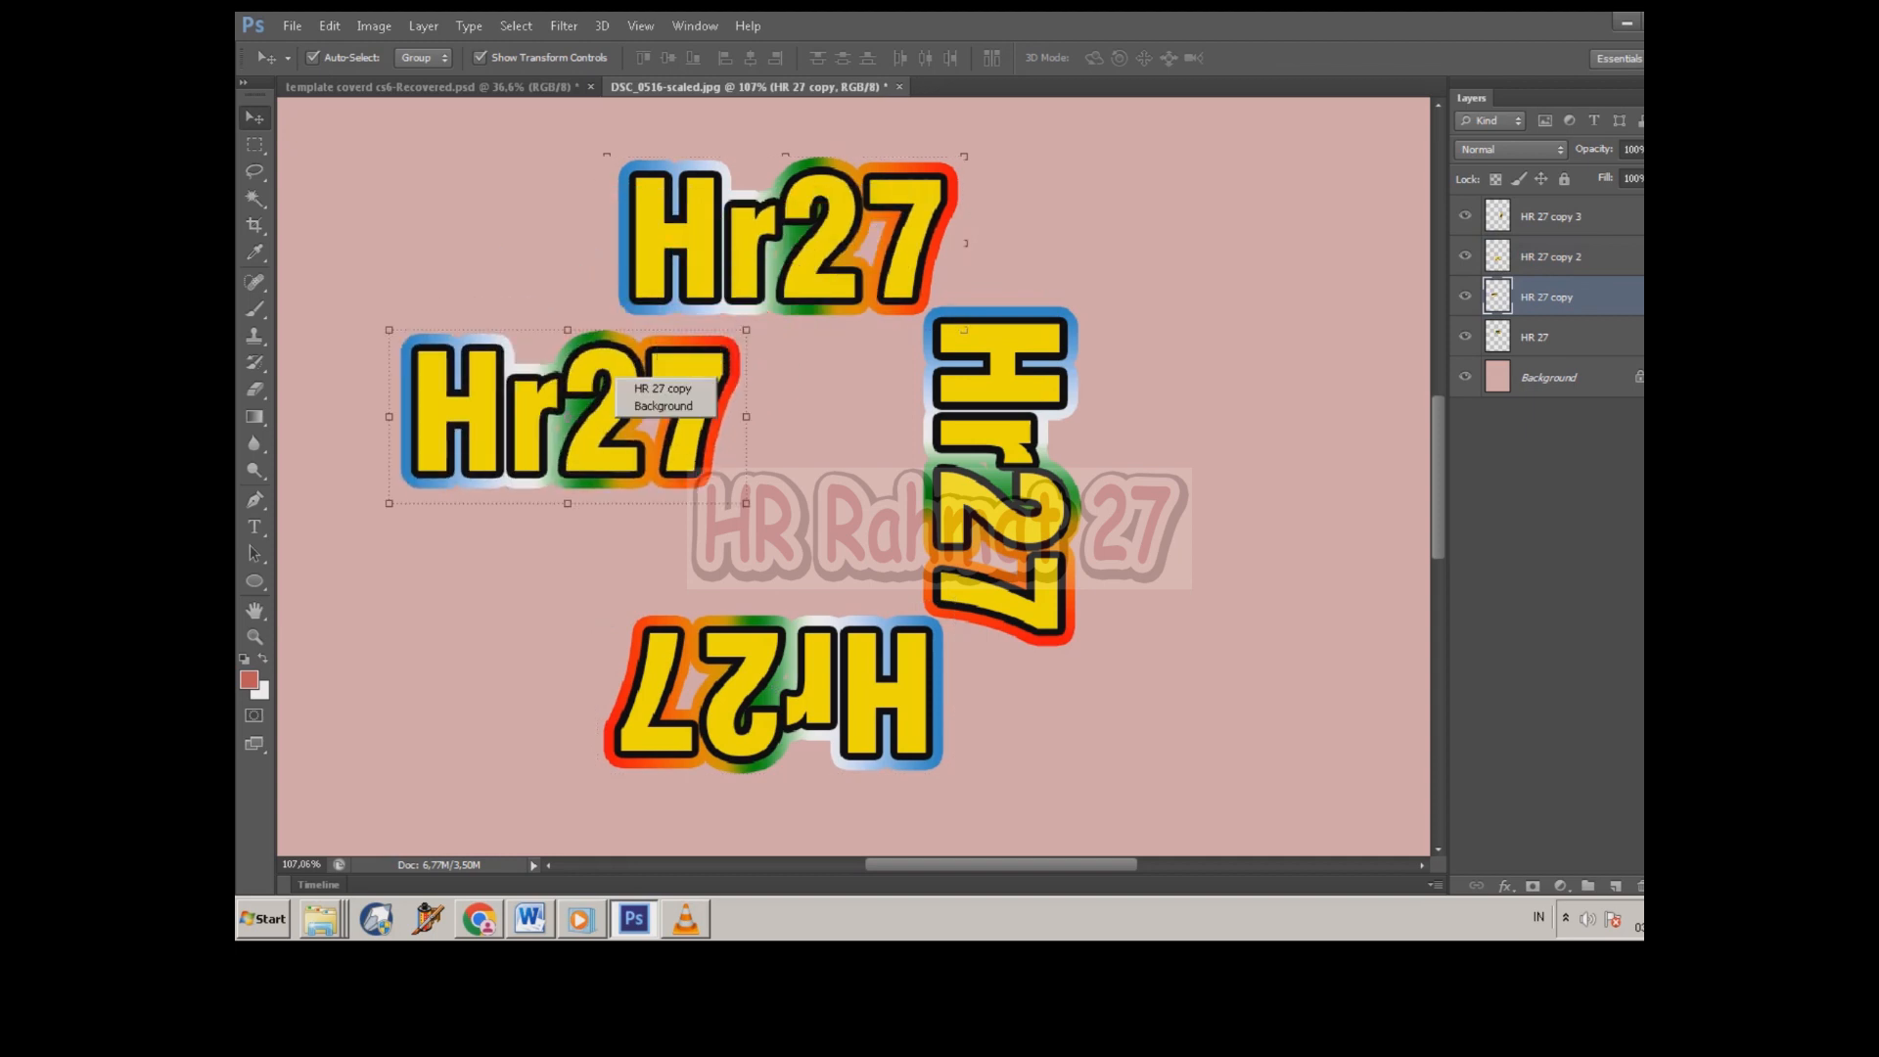
{"action": "left_click", "coordinate": [661, 388]}
Step: Rotate the HR 27 copy layer 90° counterclockwise with Free Transform, centre it at about X 455, Y 873 px, and apply the transform
{"action": "left_click", "coordinate": [329, 25]}
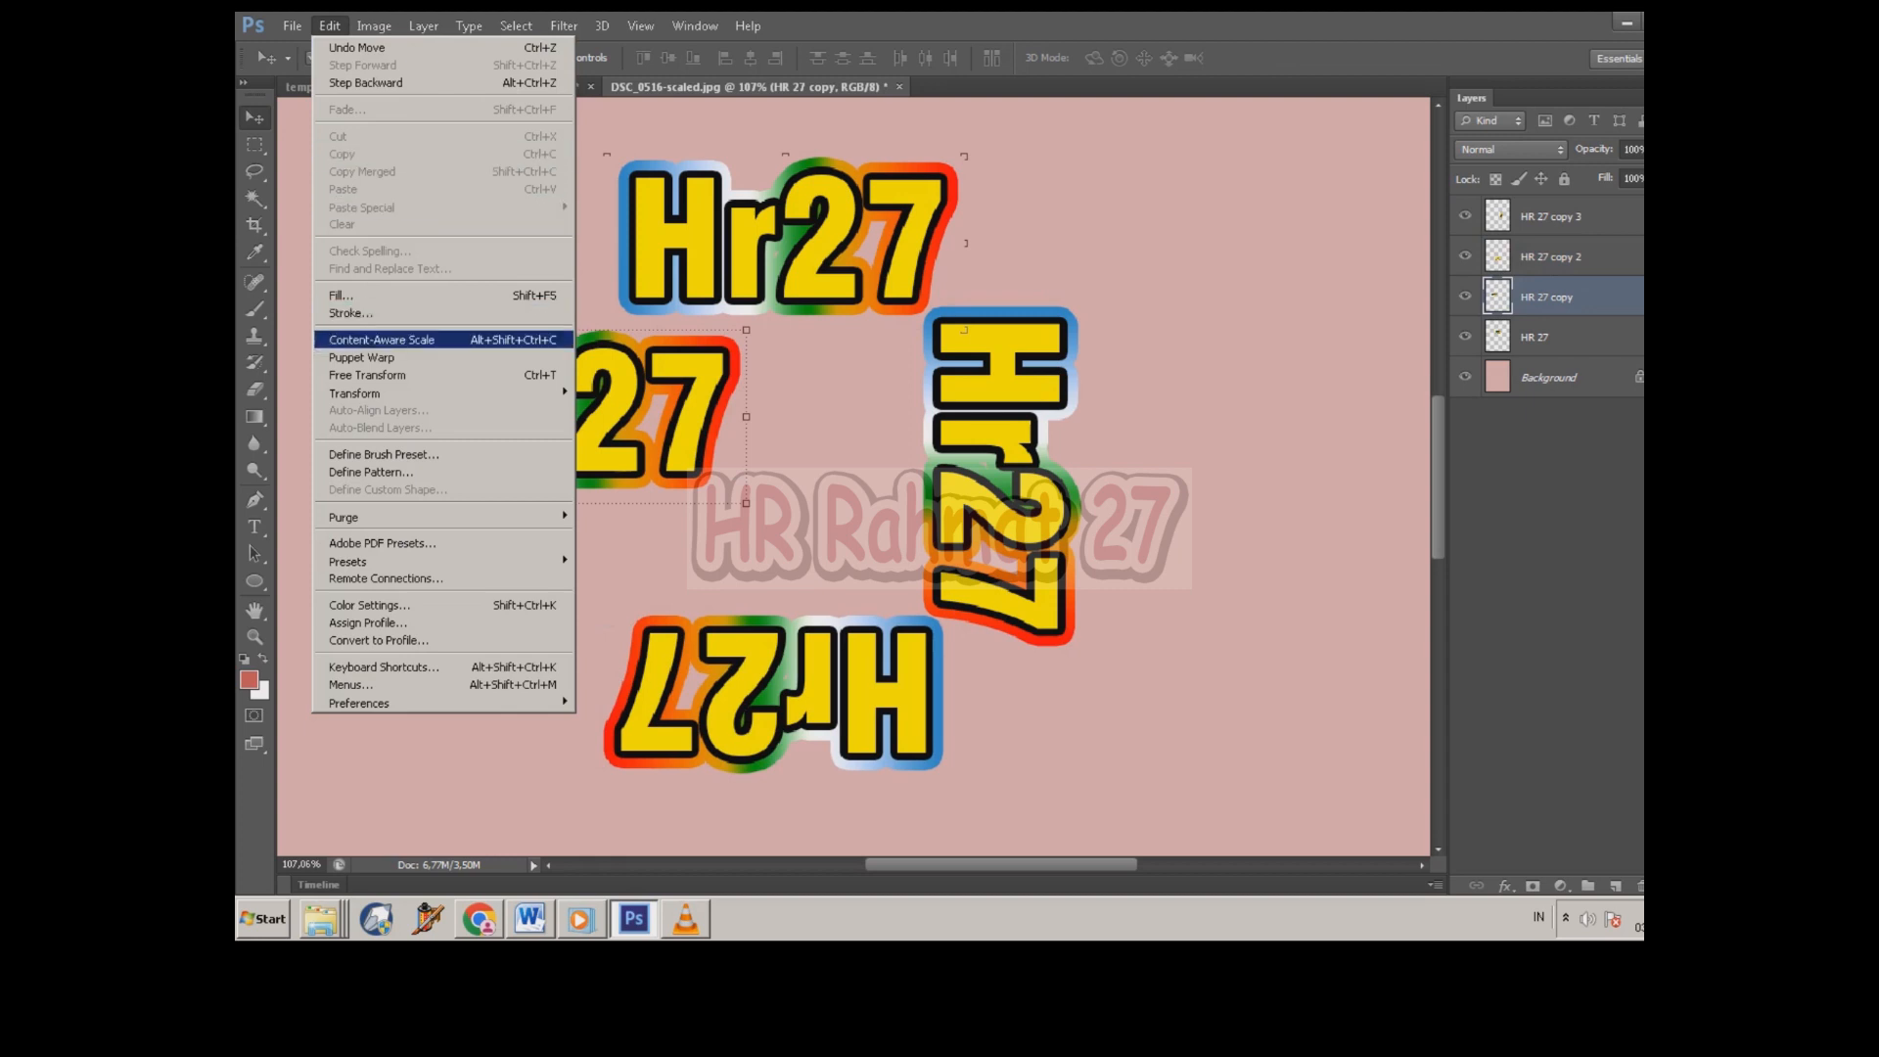
{"action": "left_click", "coordinate": [370, 375]}
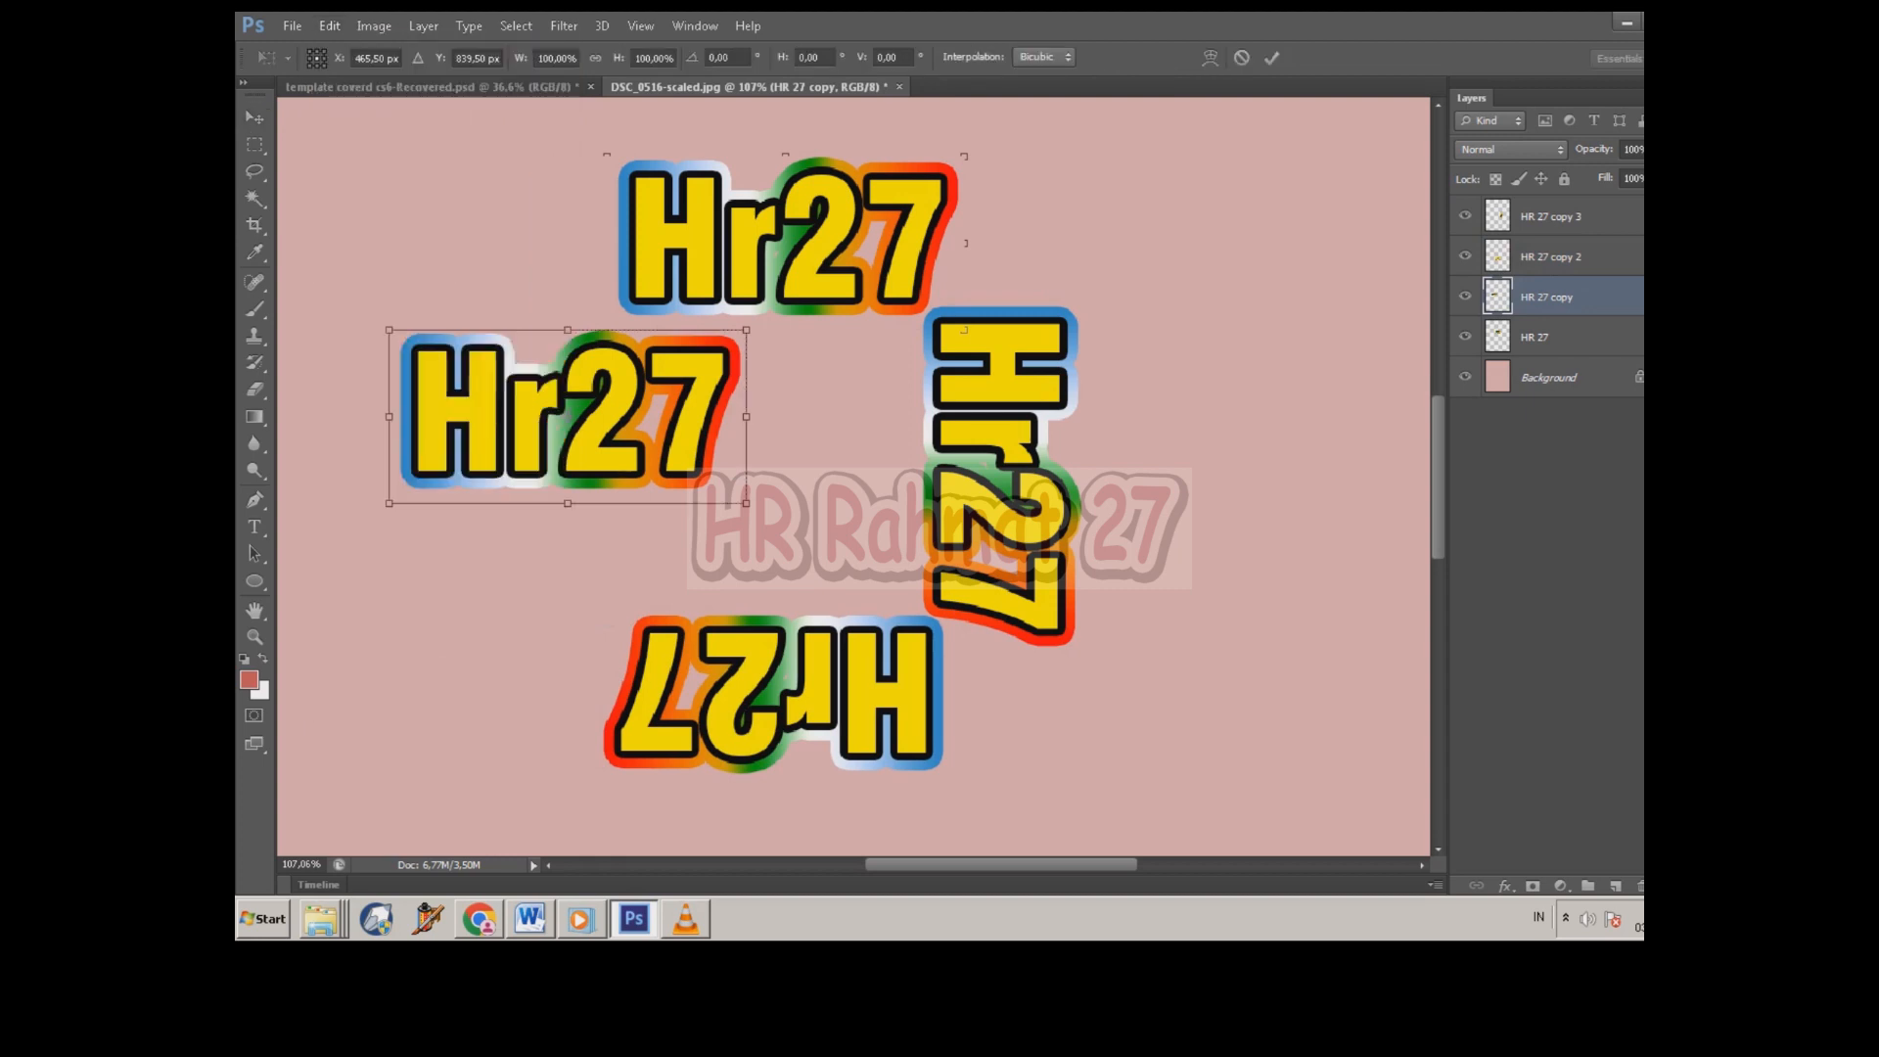
{"action": "right_click", "coordinate": [583, 387]}
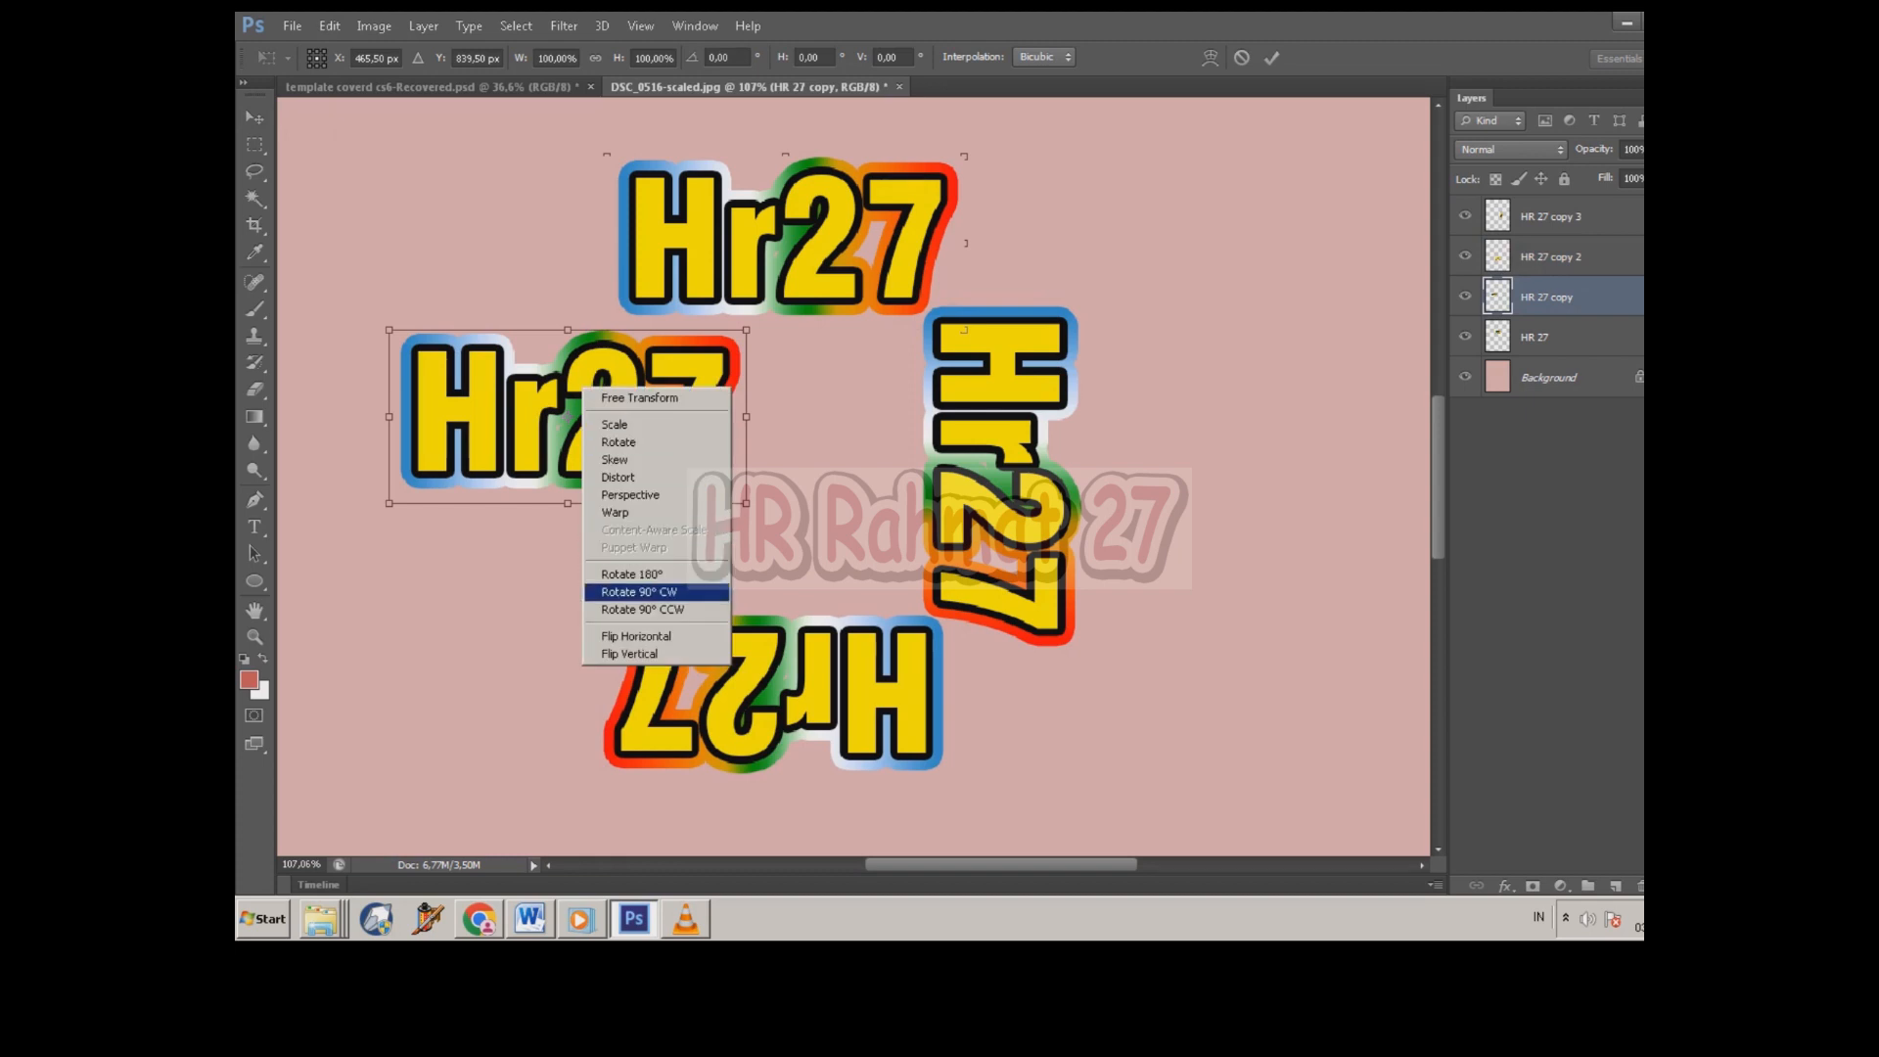
{"action": "left_click", "coordinate": [641, 609]}
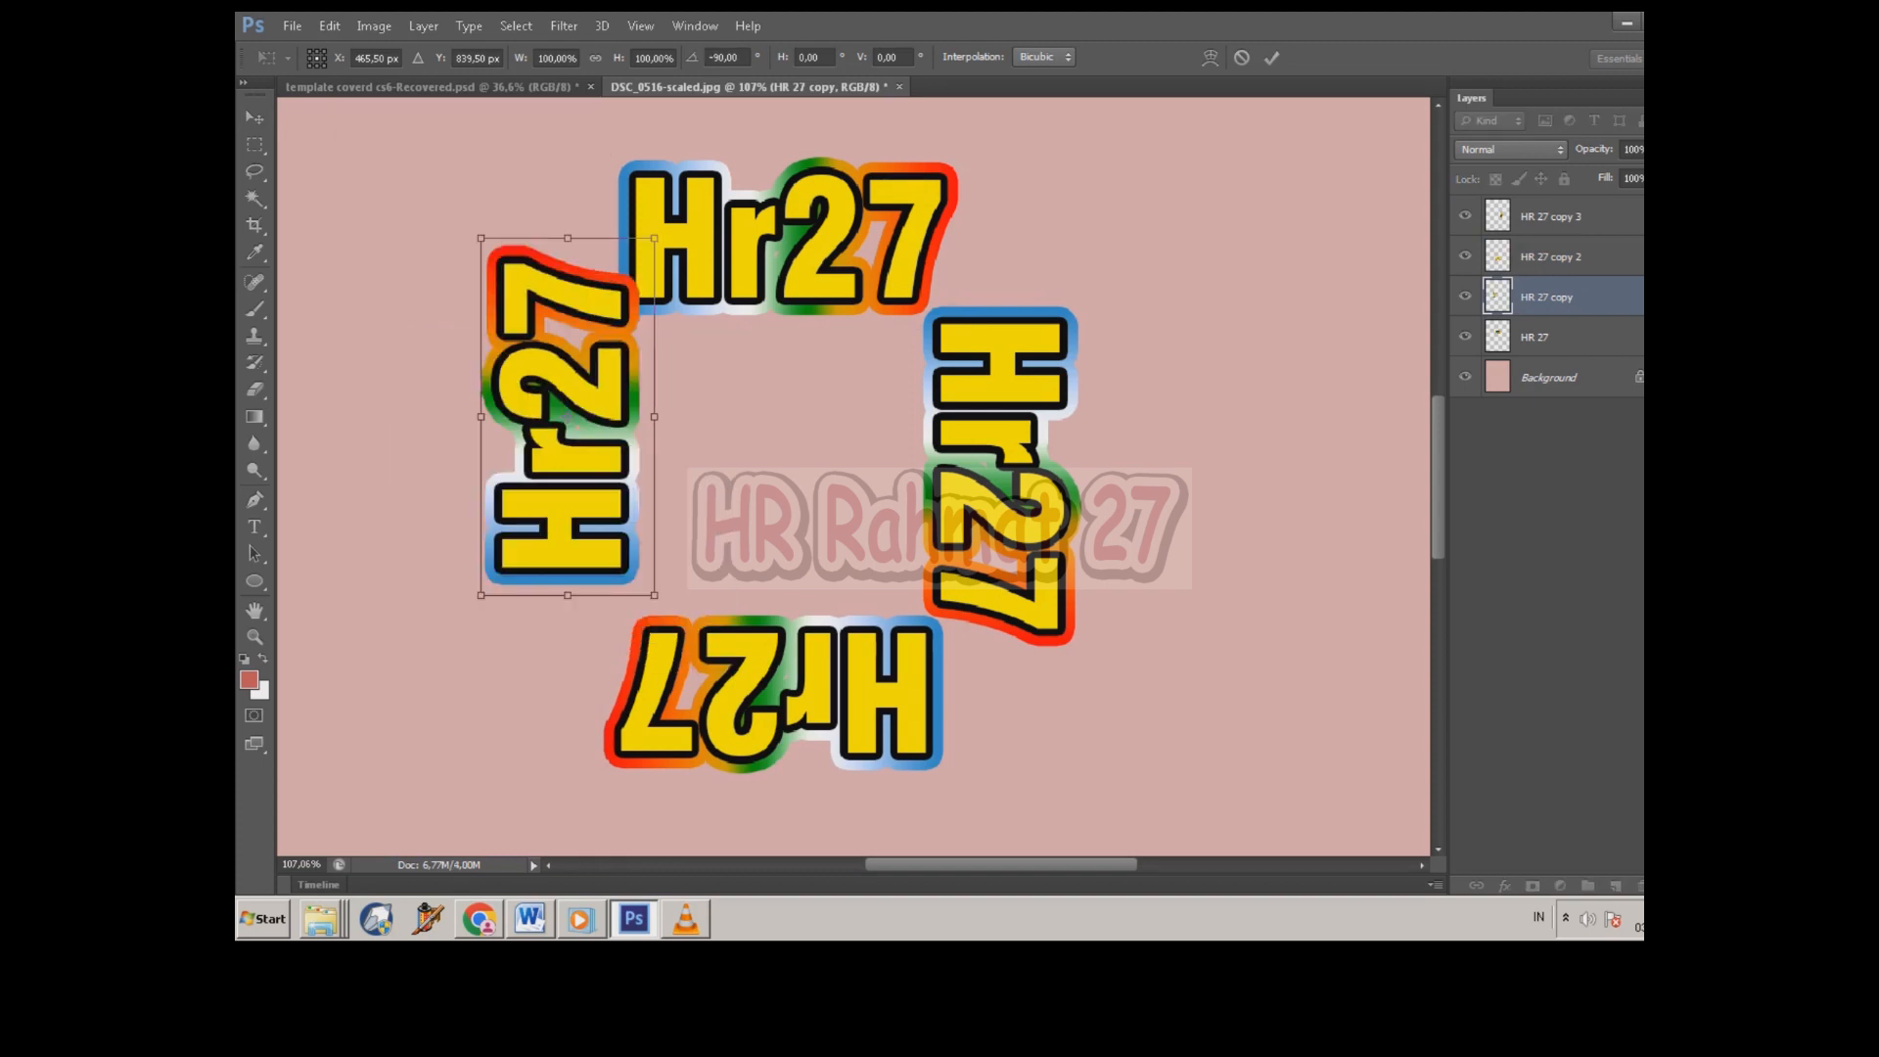
{"action": "left_click_drag", "start_coordinate": [638, 342], "coordinate": [628, 381]}
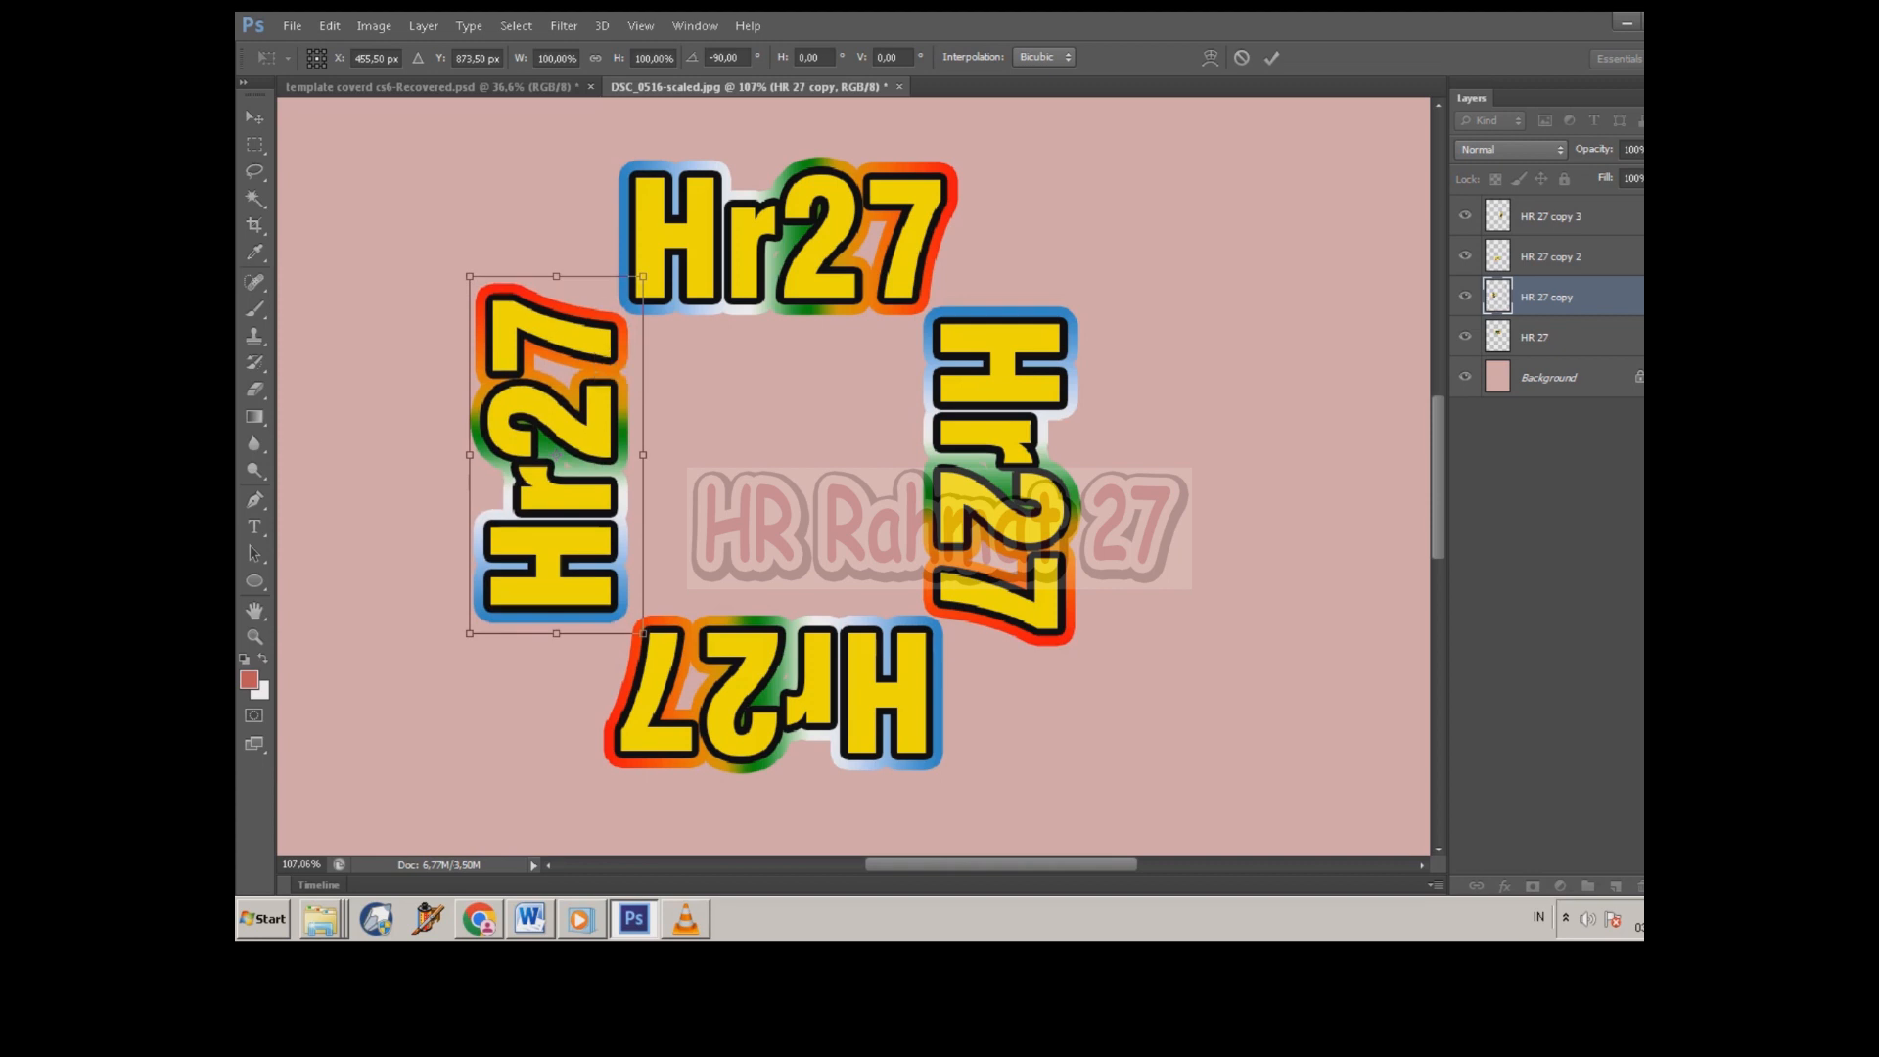
{"action": "key", "text": "Return"}
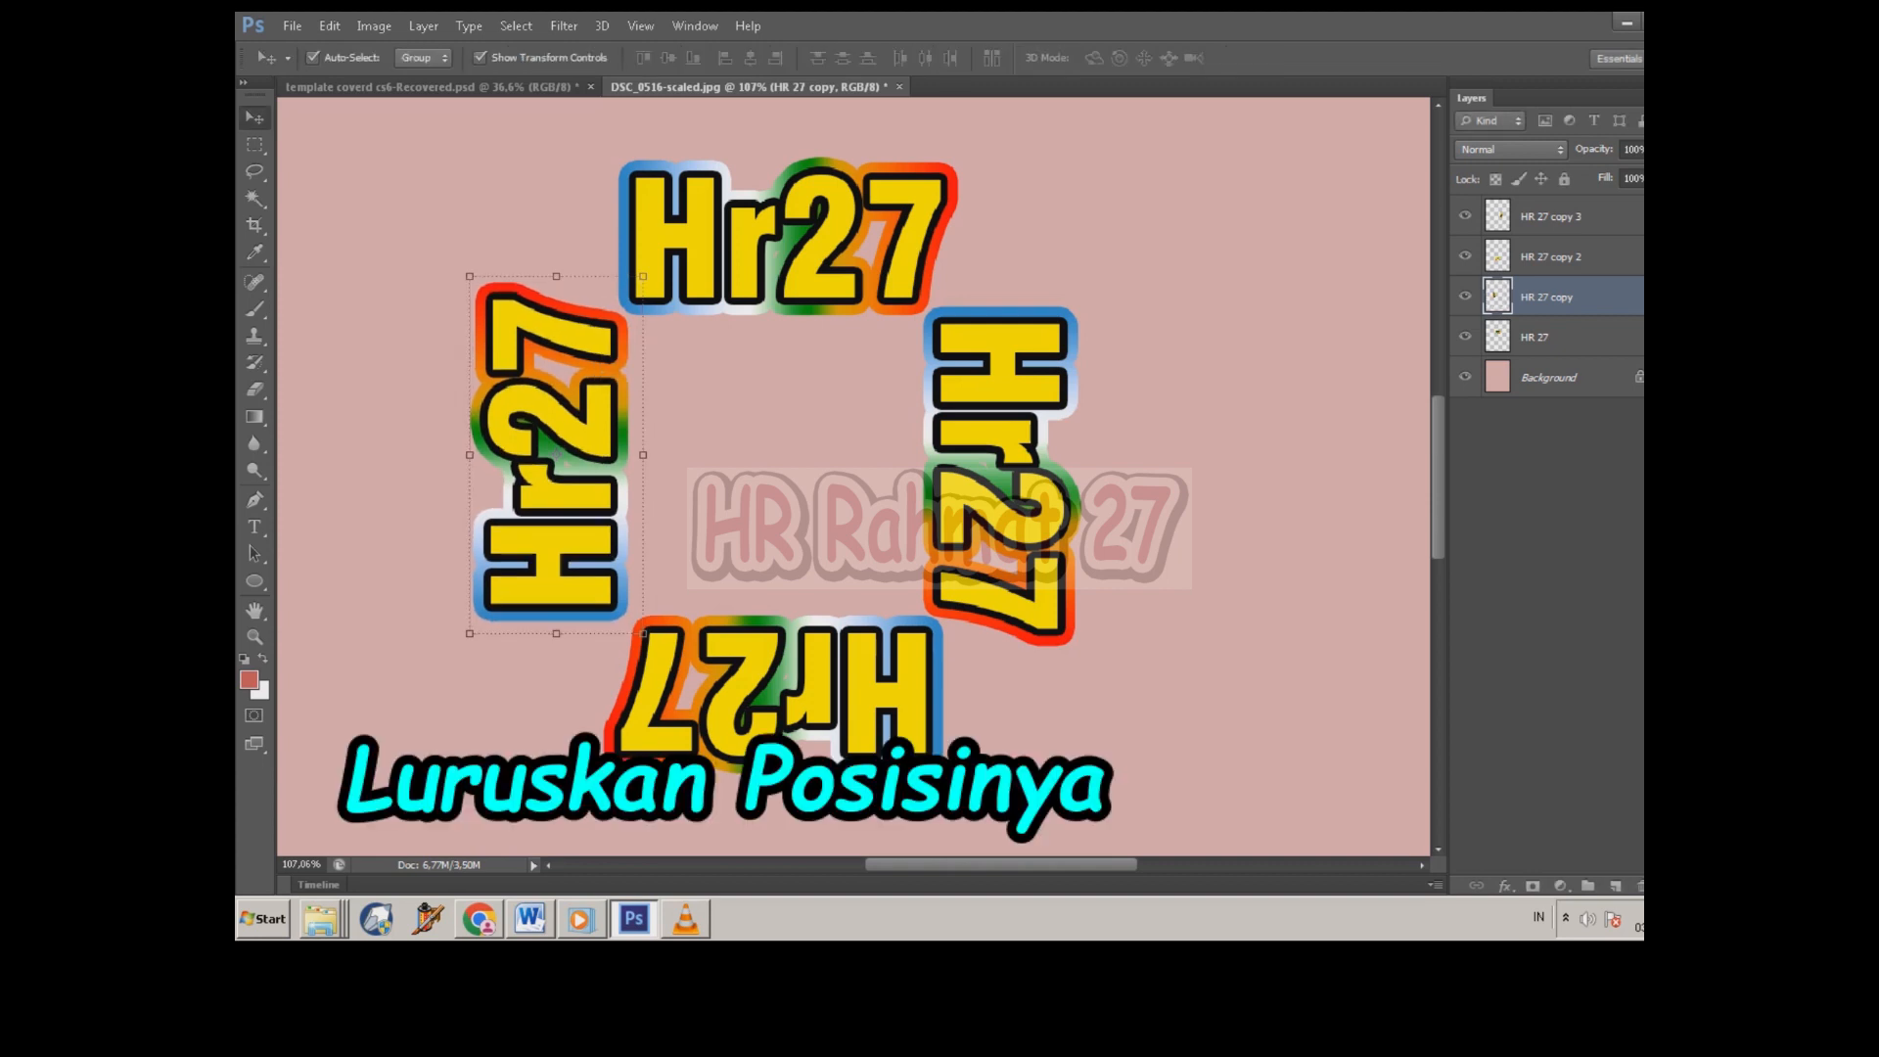
Step: Align the two vertical texts by their vertical centres and the two horizontal texts by their horizontal centres
{"action": "left_click", "coordinate": [1001, 377], "text": "shift"}
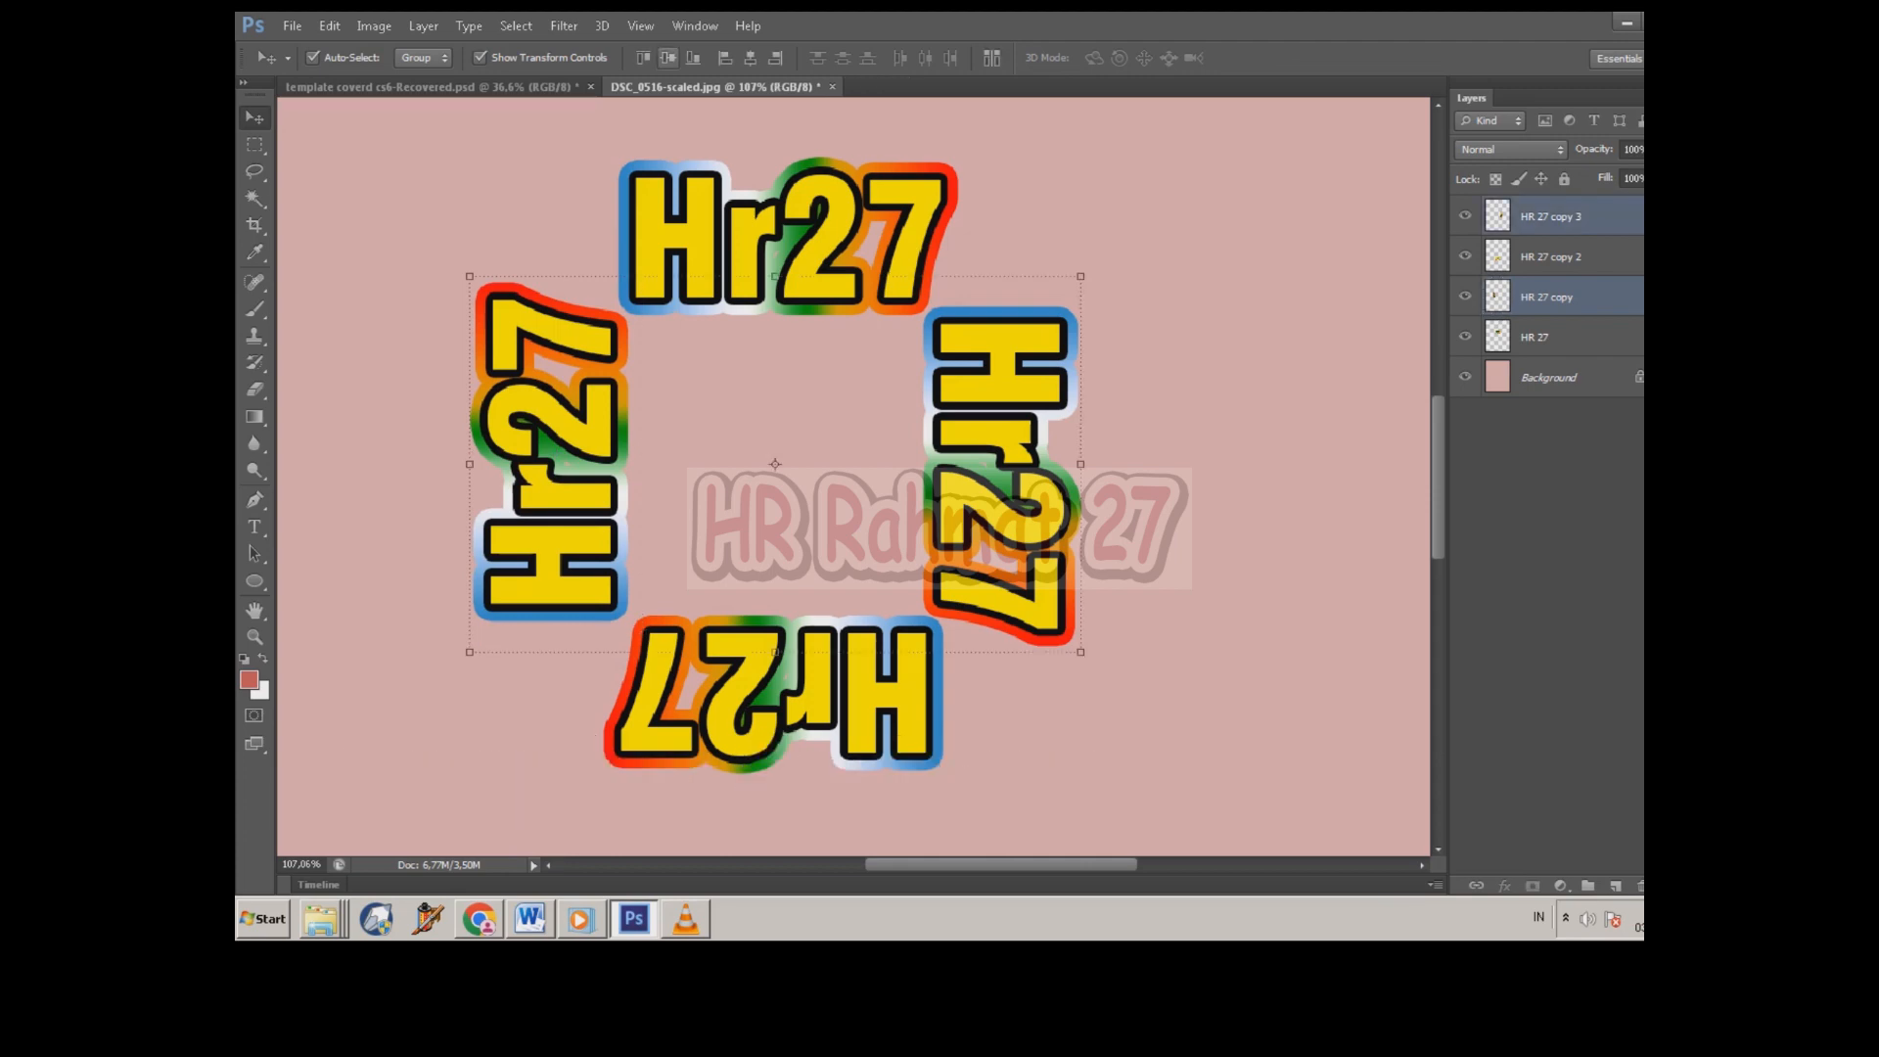
{"action": "left_click", "coordinate": [668, 58]}
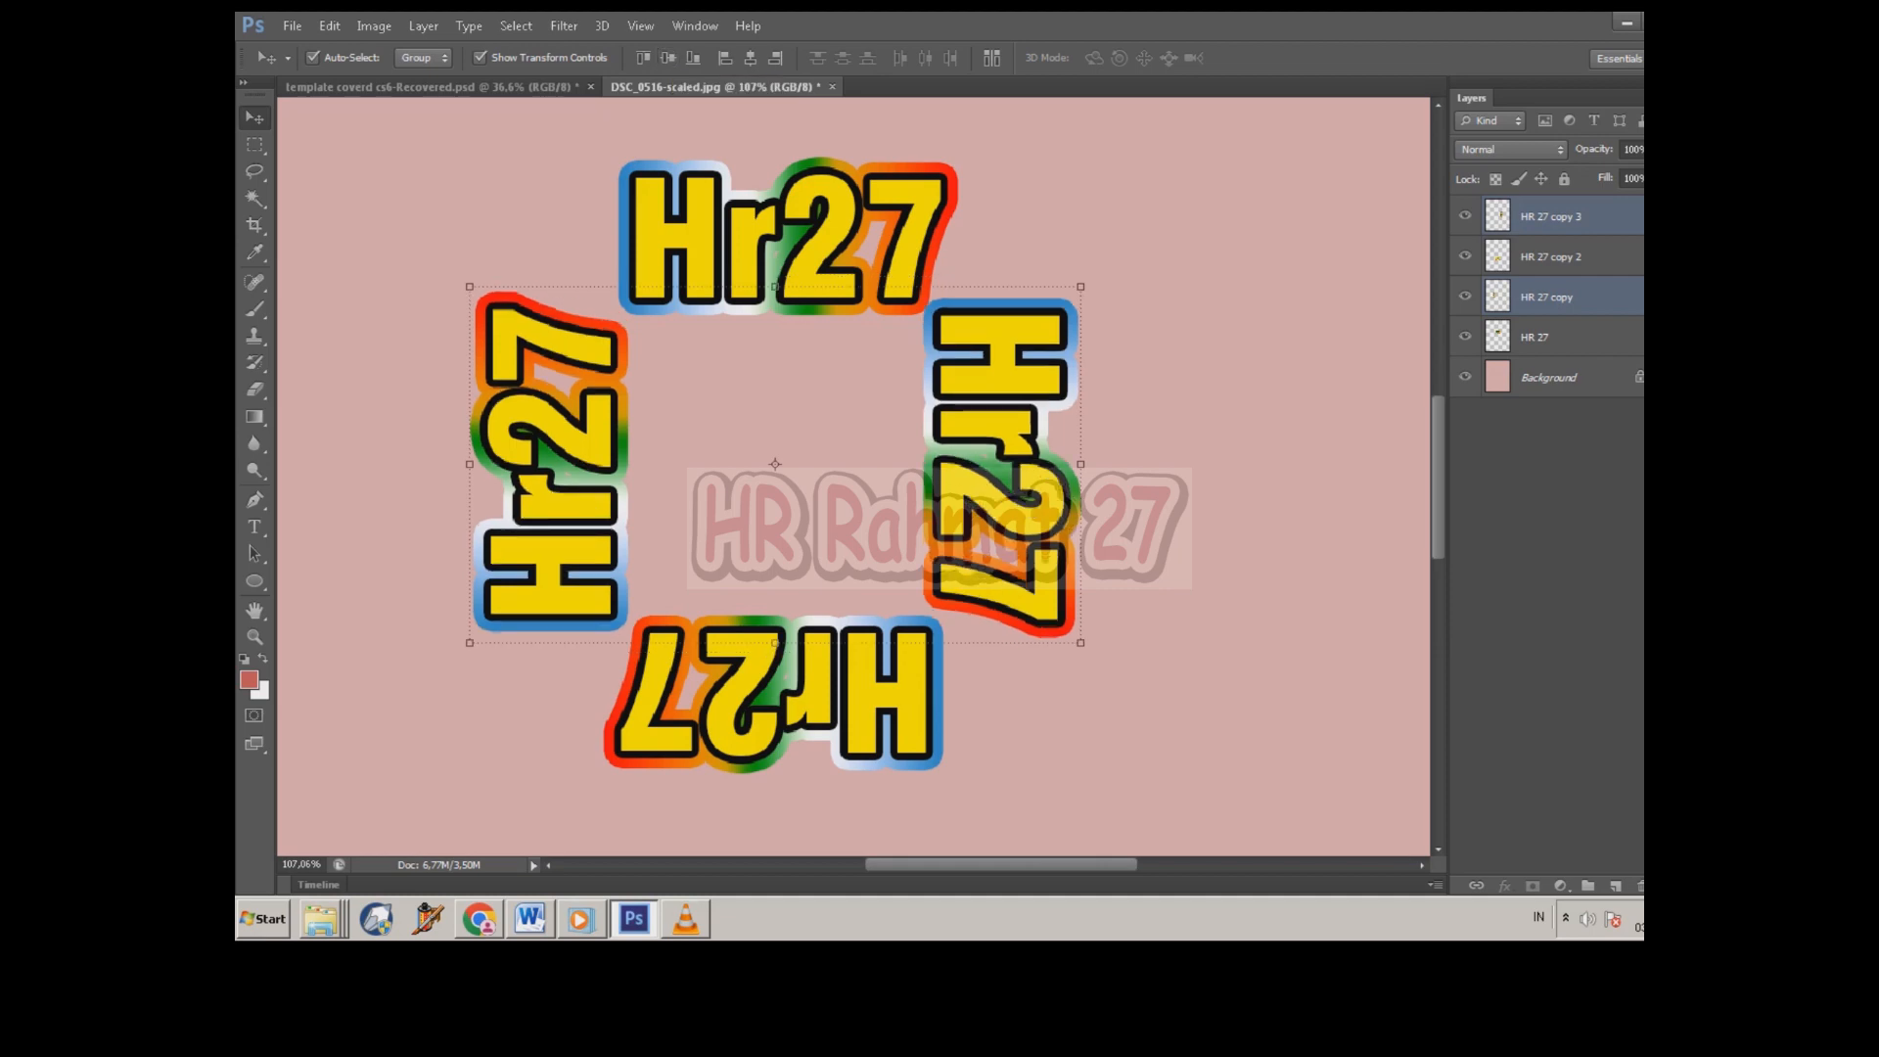
{"action": "left_click", "coordinate": [788, 243]}
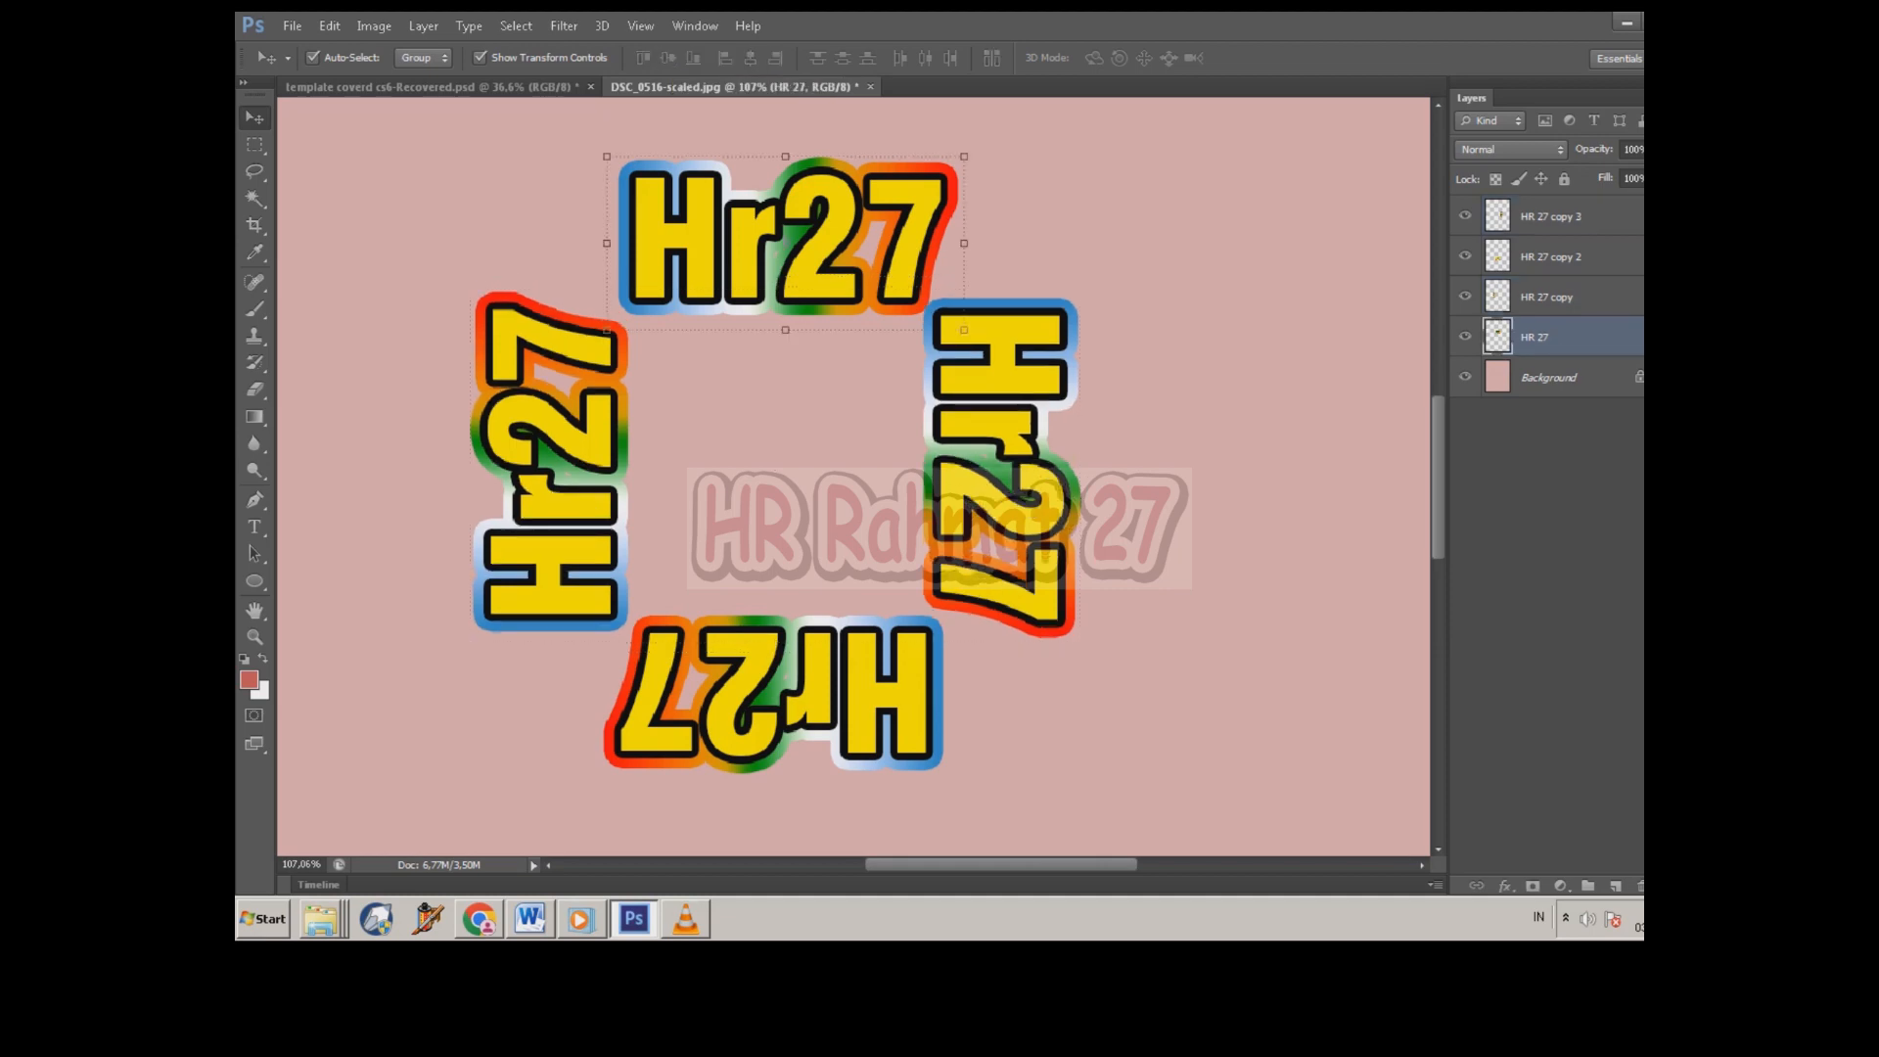
{"action": "left_click", "coordinate": [782, 693], "text": "shift"}
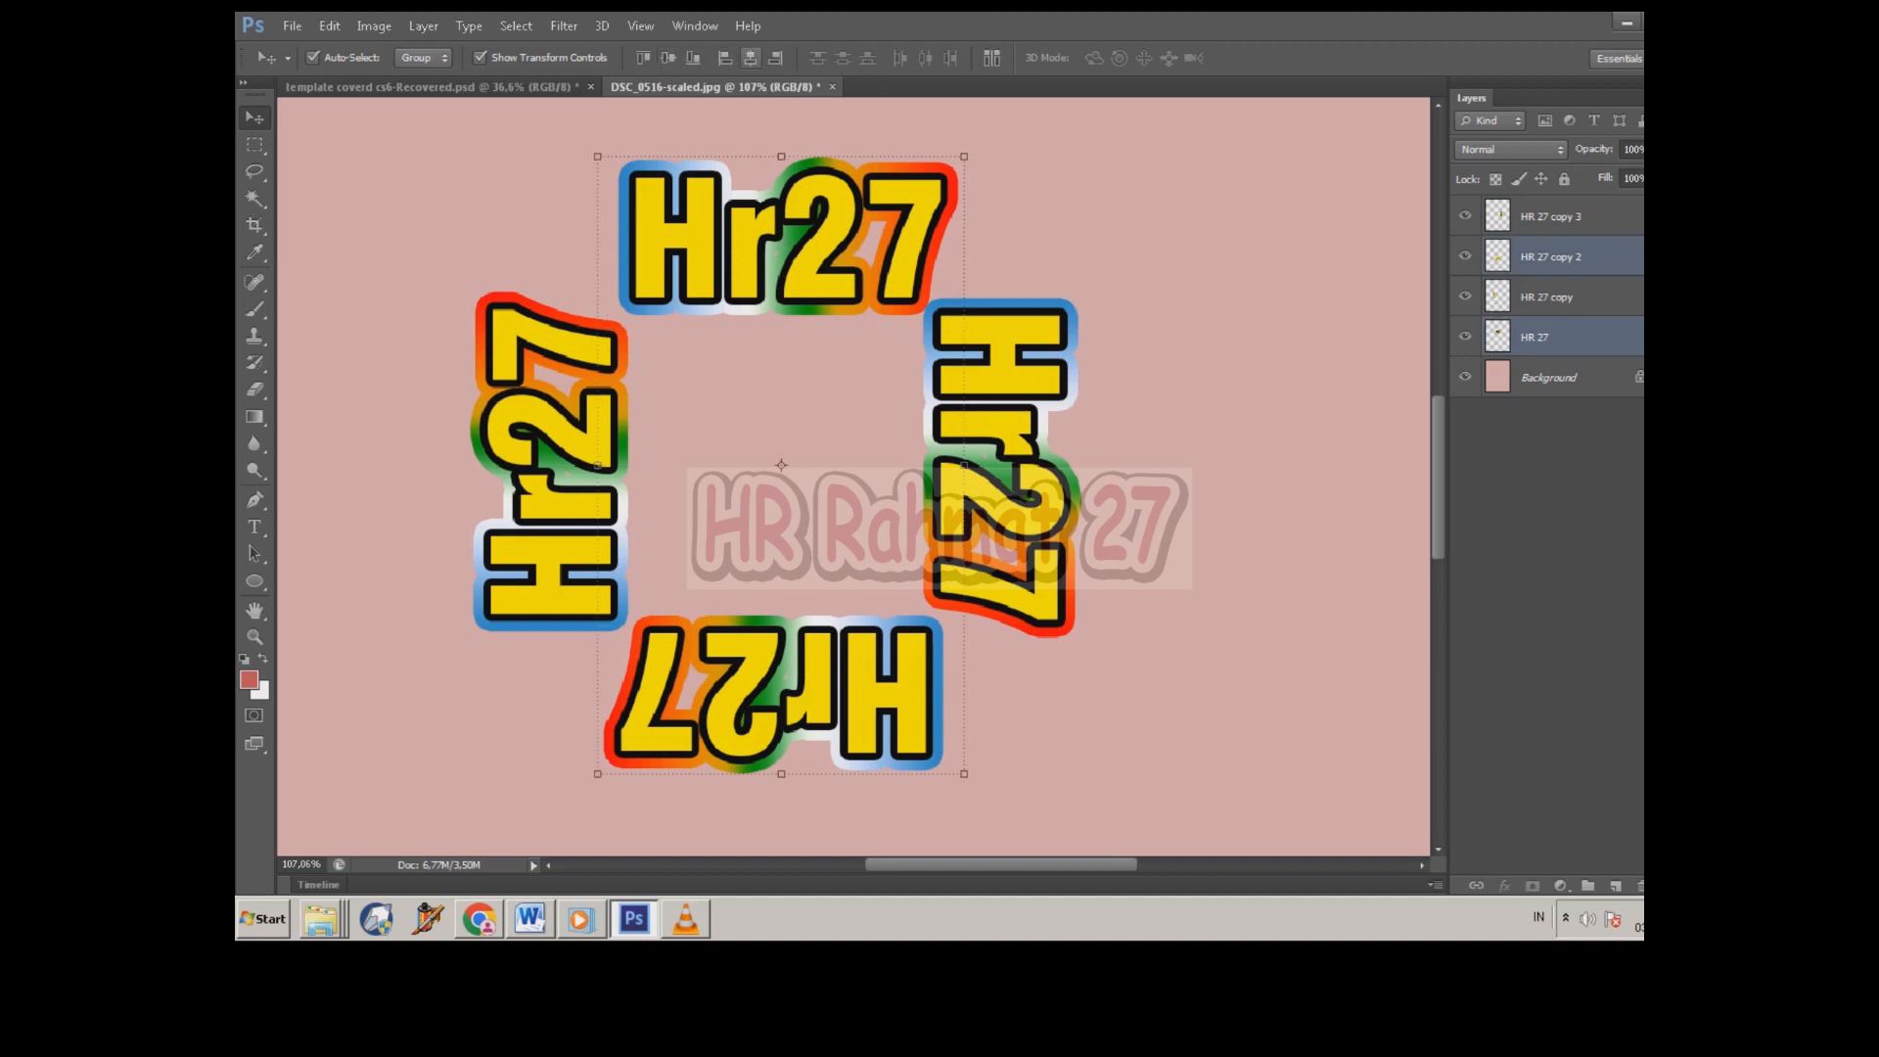
{"action": "left_click", "coordinate": [750, 58]}
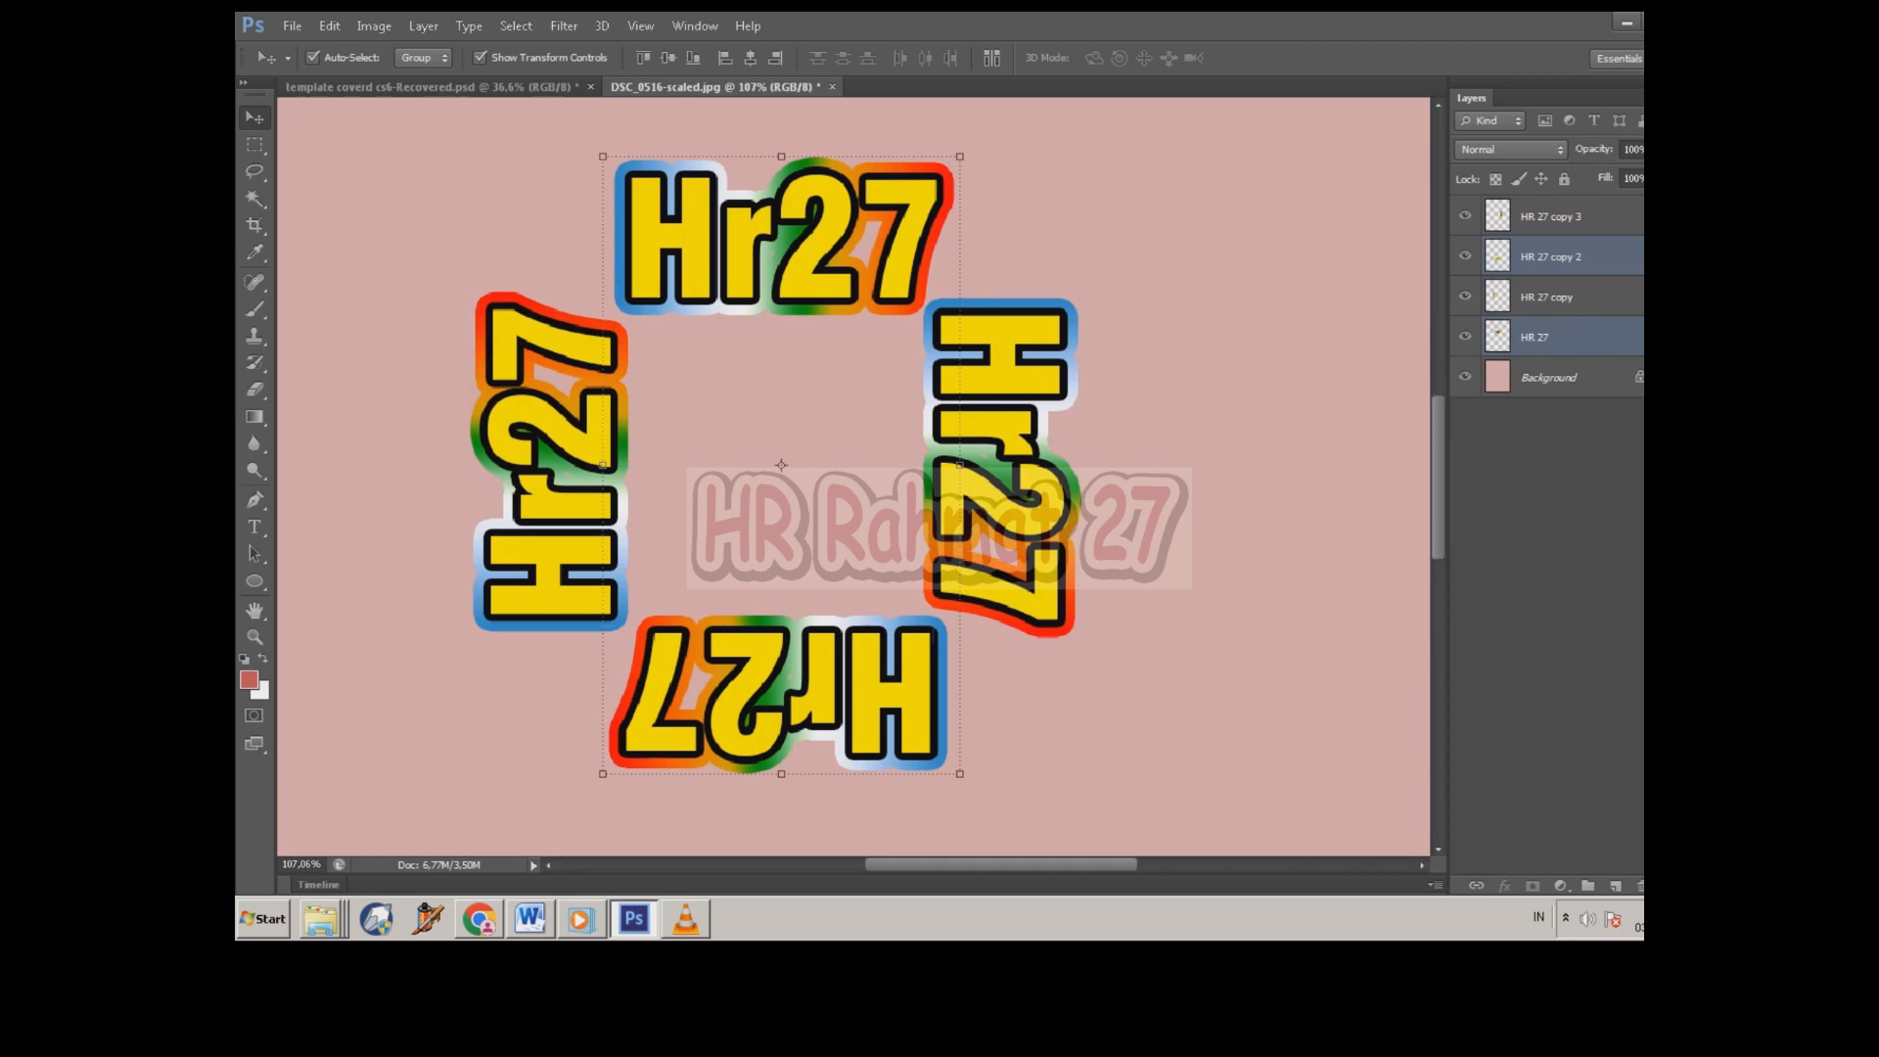
Step: Nudge the two horizontal texts a few pixels left together to centre them between the vertical texts, and deselect them
{"action": "key", "text": "Left"}
{"action": "key", "text": "Left"}
{"action": "key", "text": "Left"}
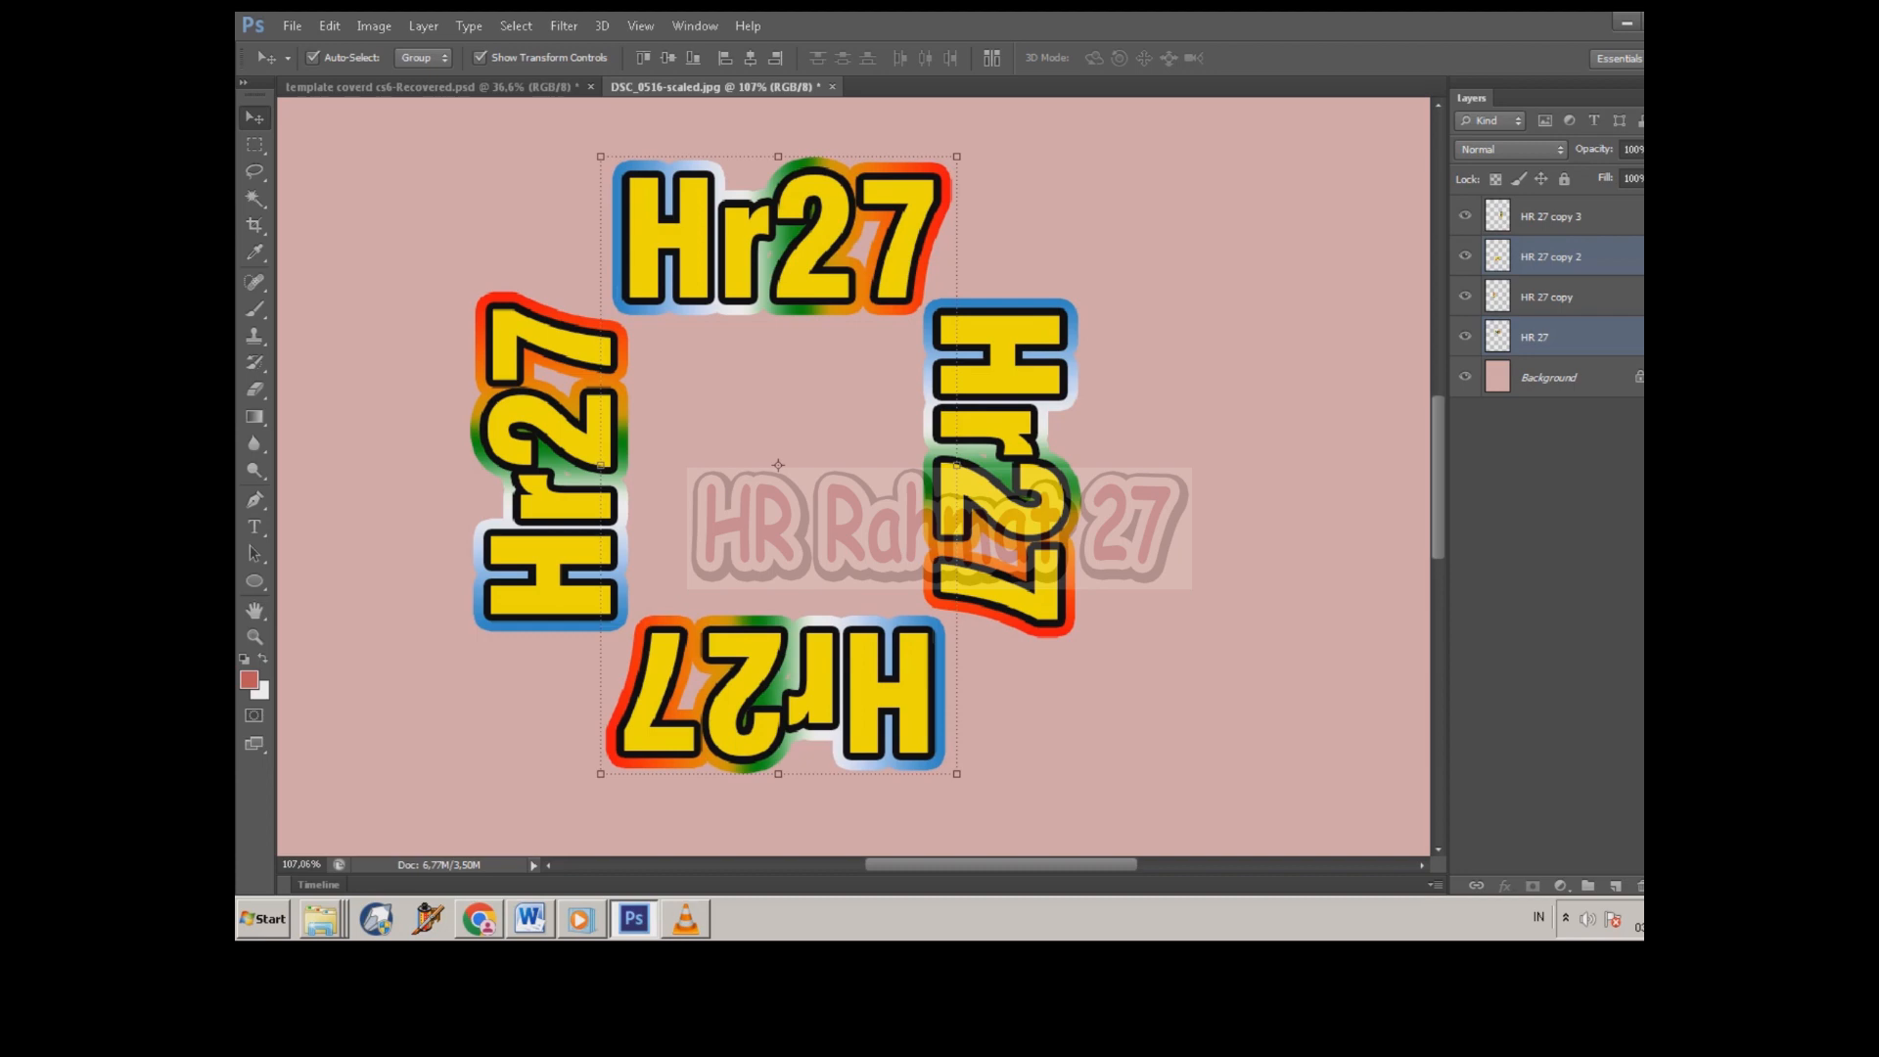
{"action": "left_click", "coordinate": [998, 470]}
{"action": "left_click", "coordinate": [819, 425]}
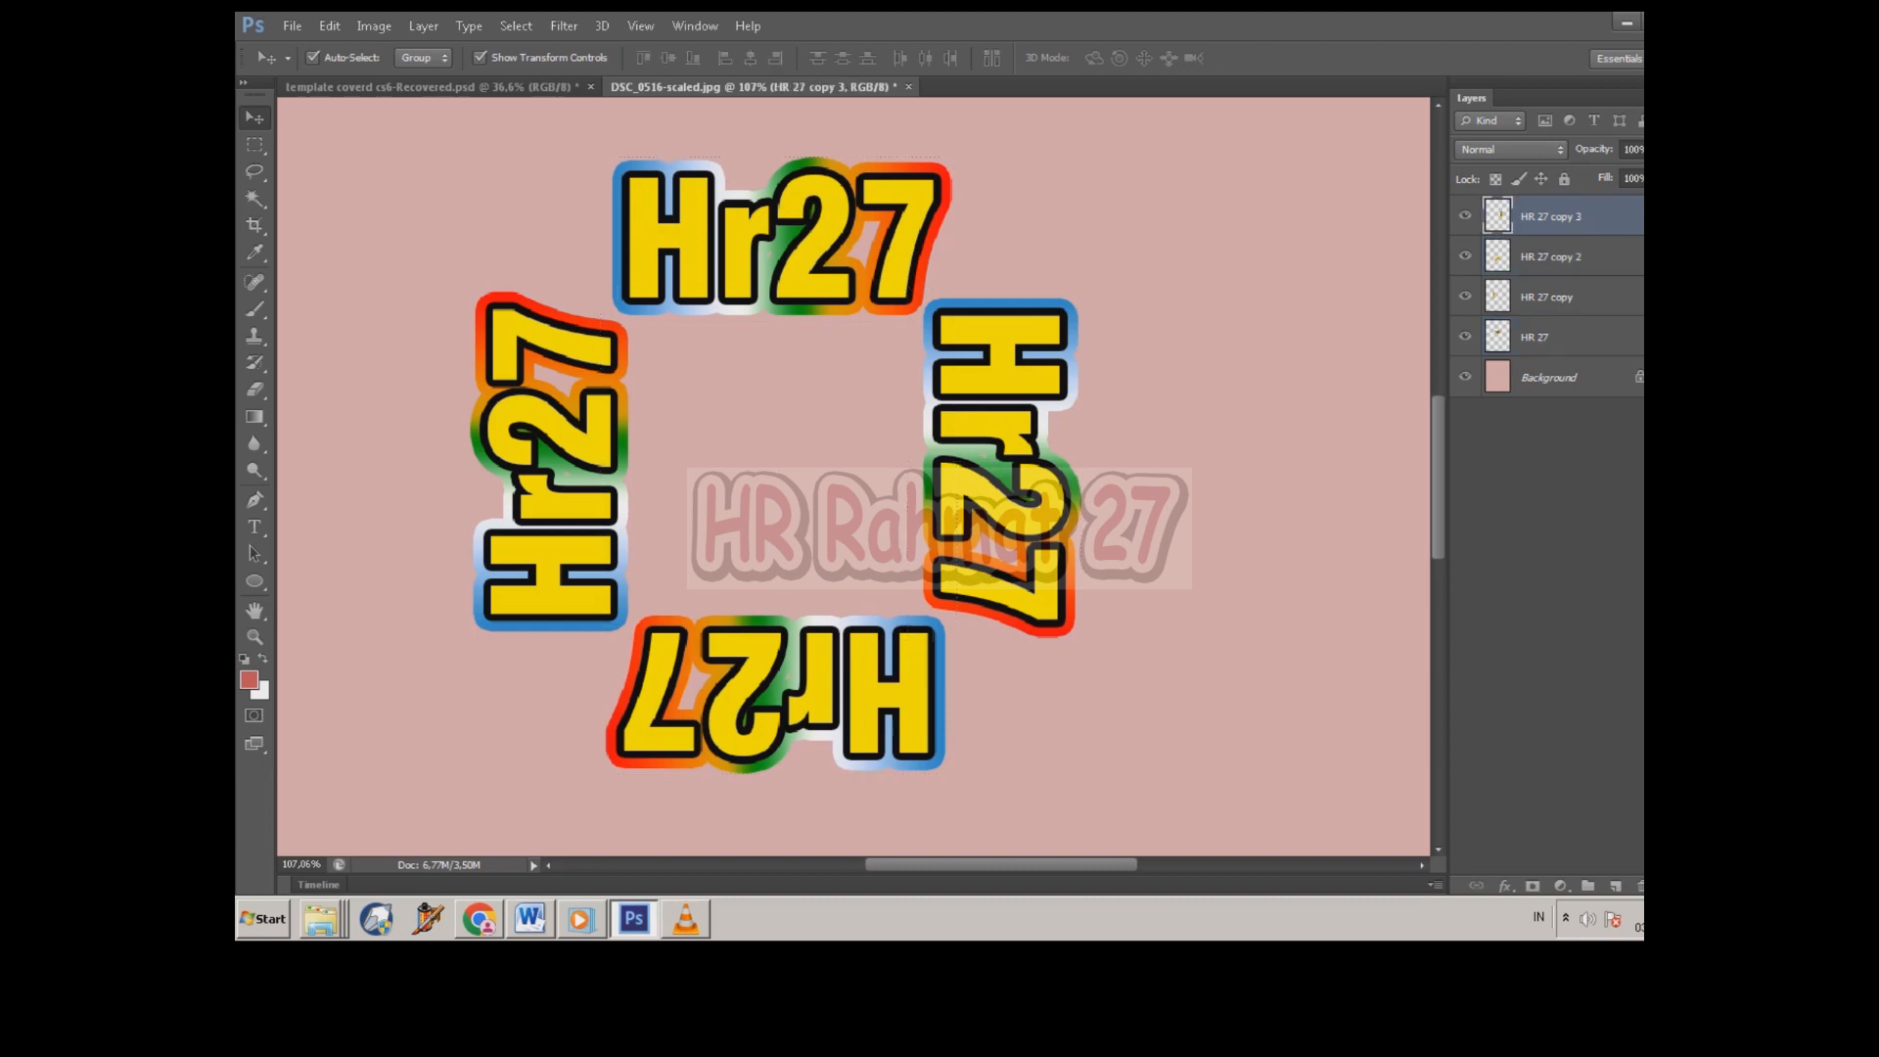
Step: Merge the four text layers, from HR 27 copy 3 down to HR 27, into a single layer
{"action": "scroll", "coordinate": [818, 425], "scroll_direction": "down", "scroll_amount": 4}
{"action": "scroll", "coordinate": [776, 478], "scroll_direction": "up", "scroll_amount": 2}
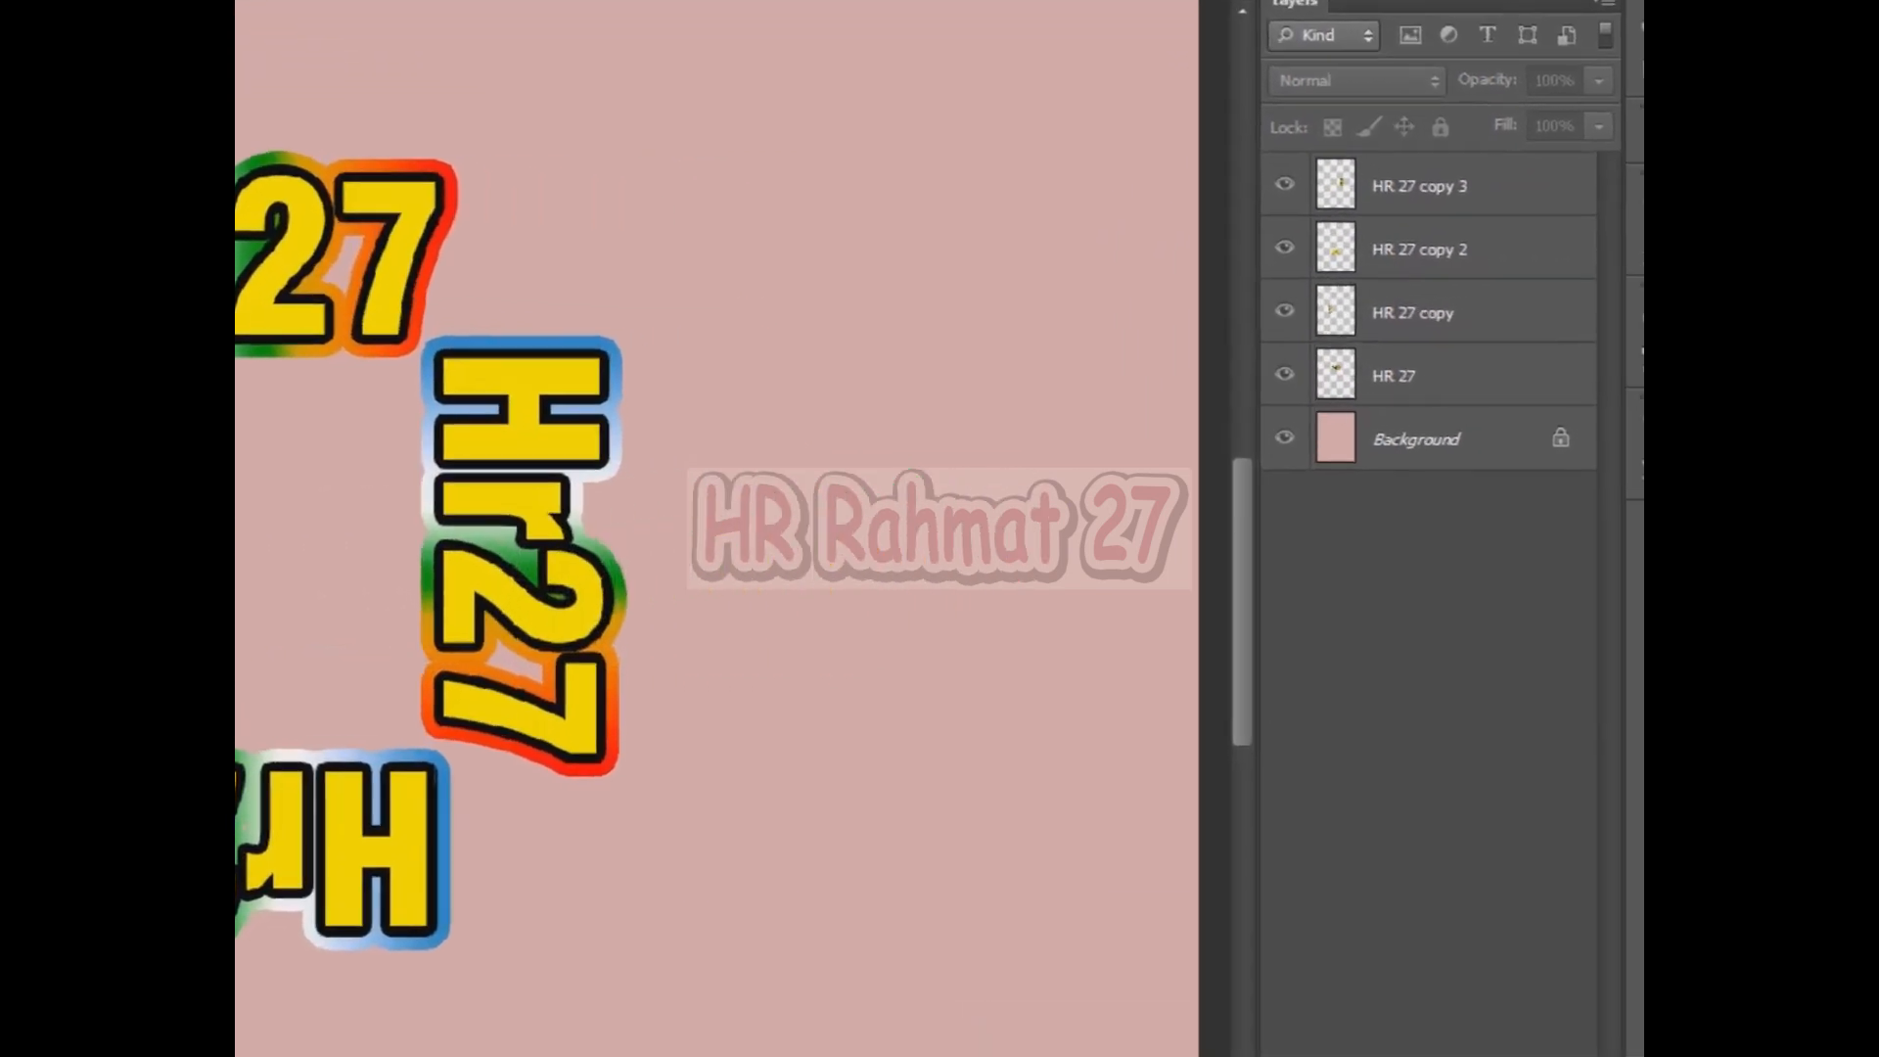
{"action": "left_click", "coordinate": [979, 450]}
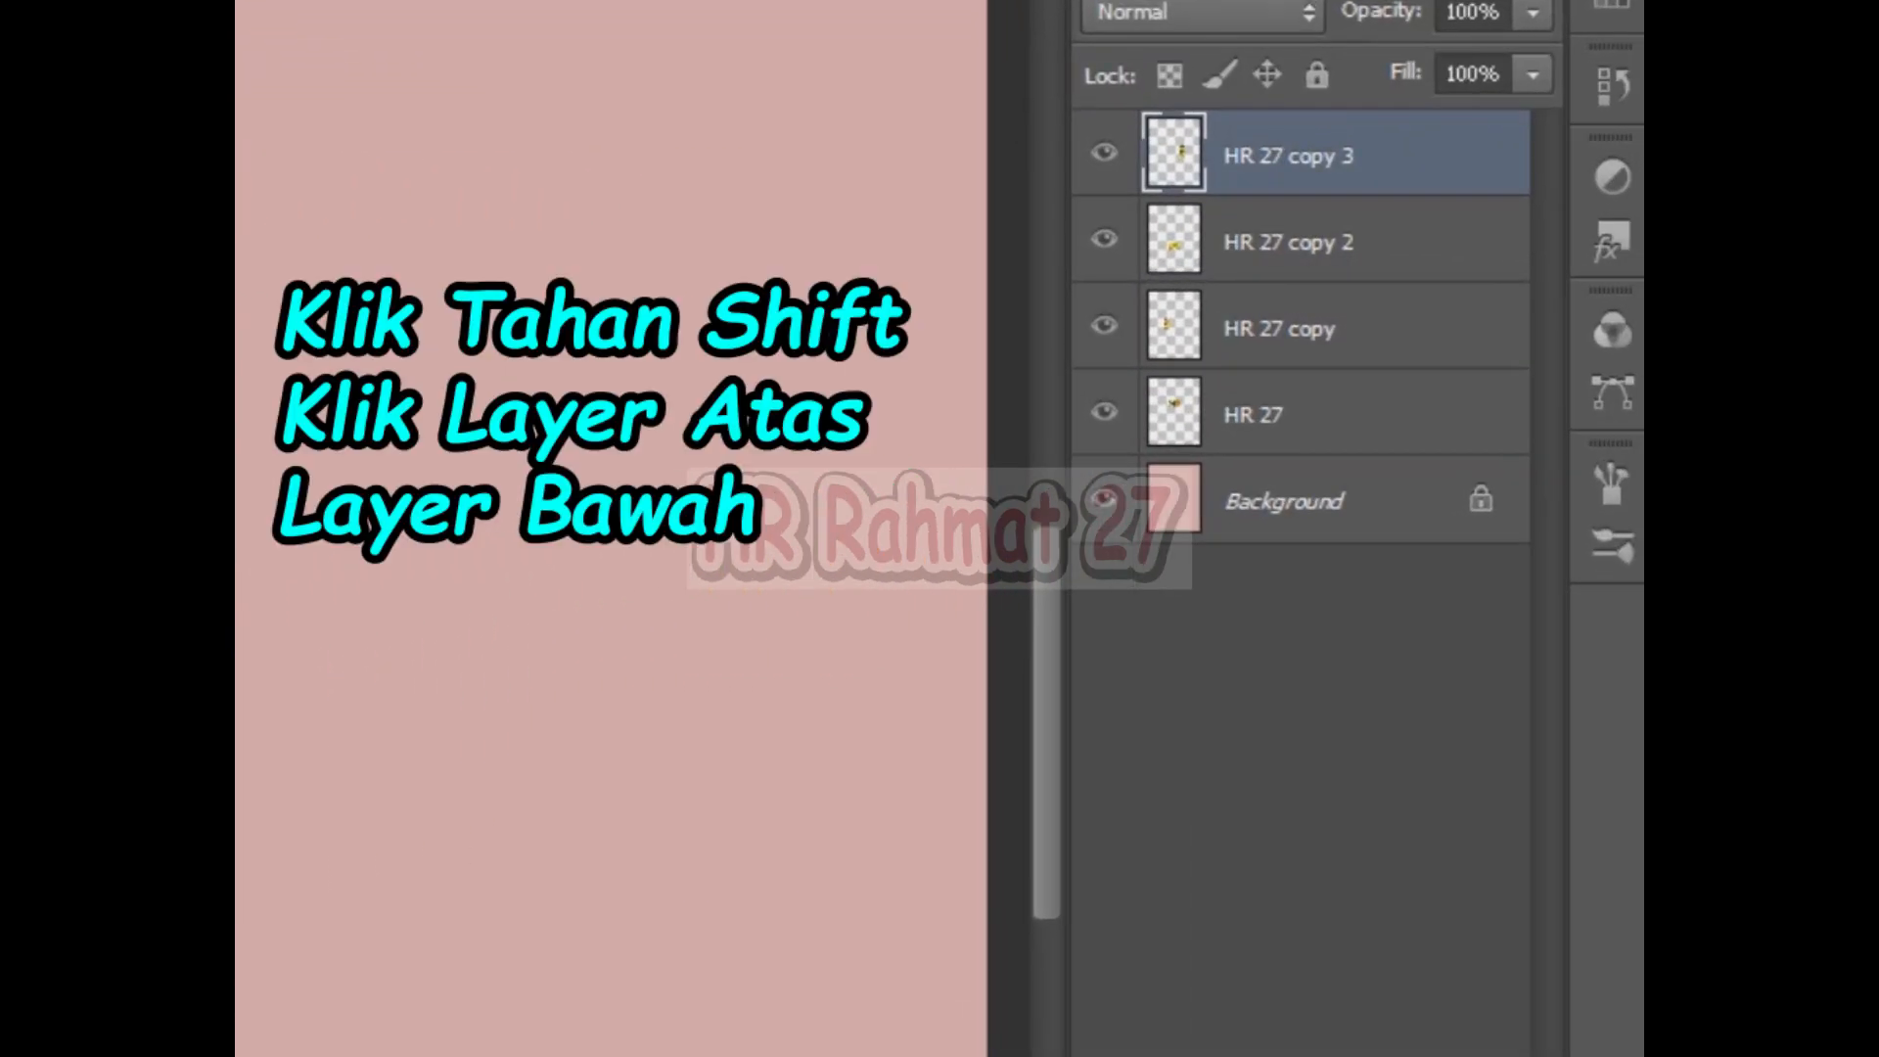
{"action": "left_click", "coordinate": [1254, 414], "text": "shift"}
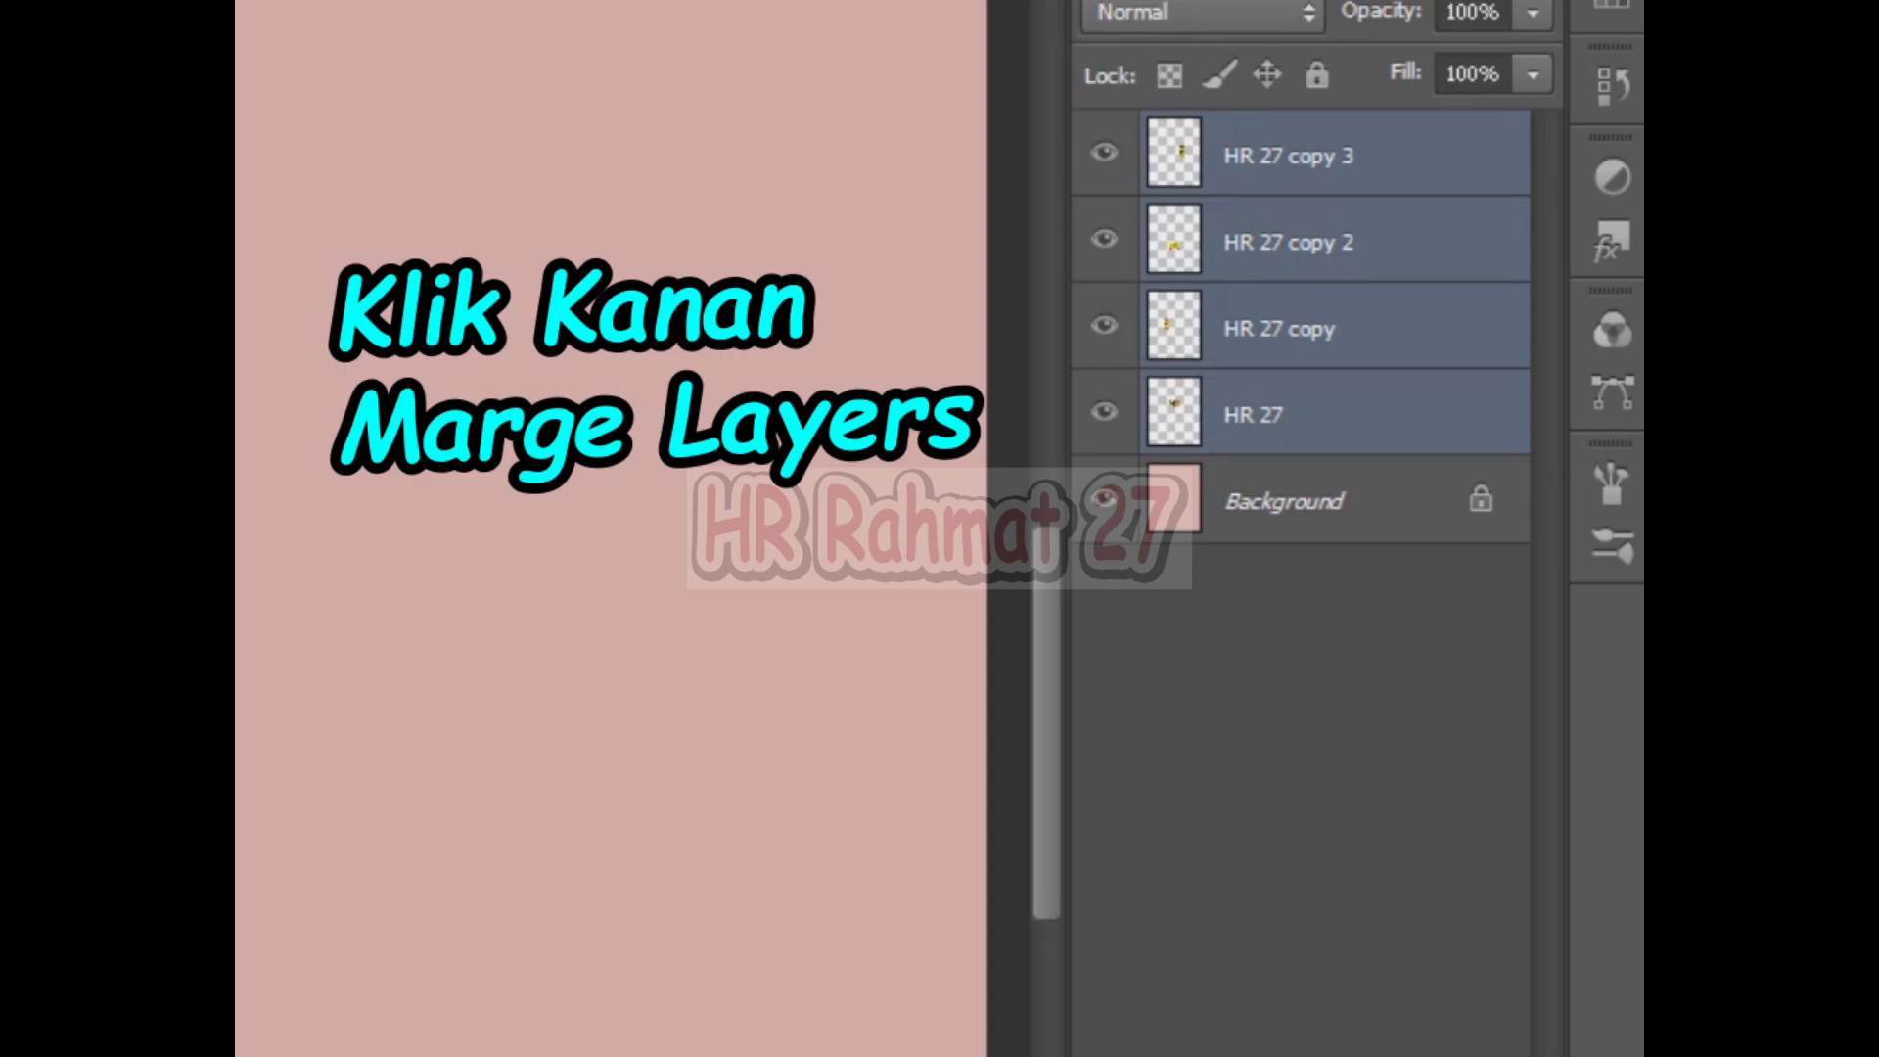
{"action": "right_click", "coordinate": [1151, 169]}
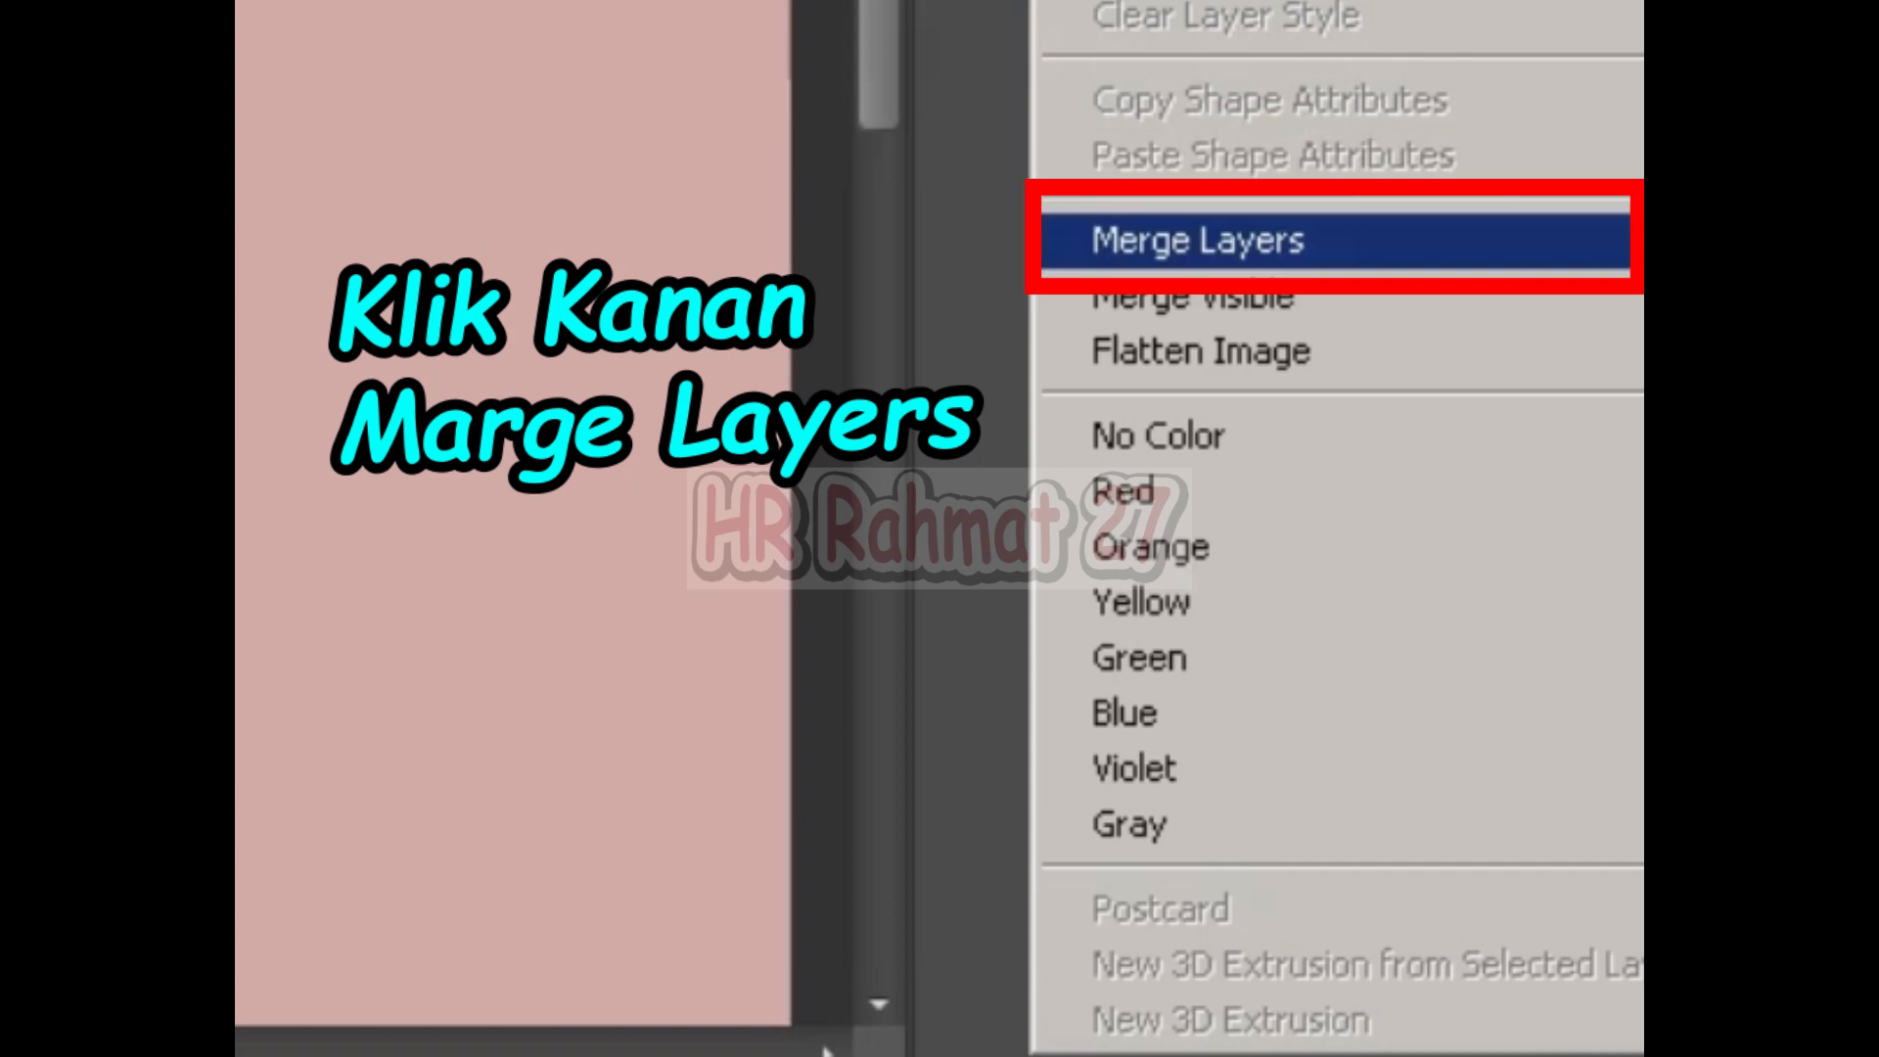
{"action": "left_click", "coordinate": [1197, 240]}
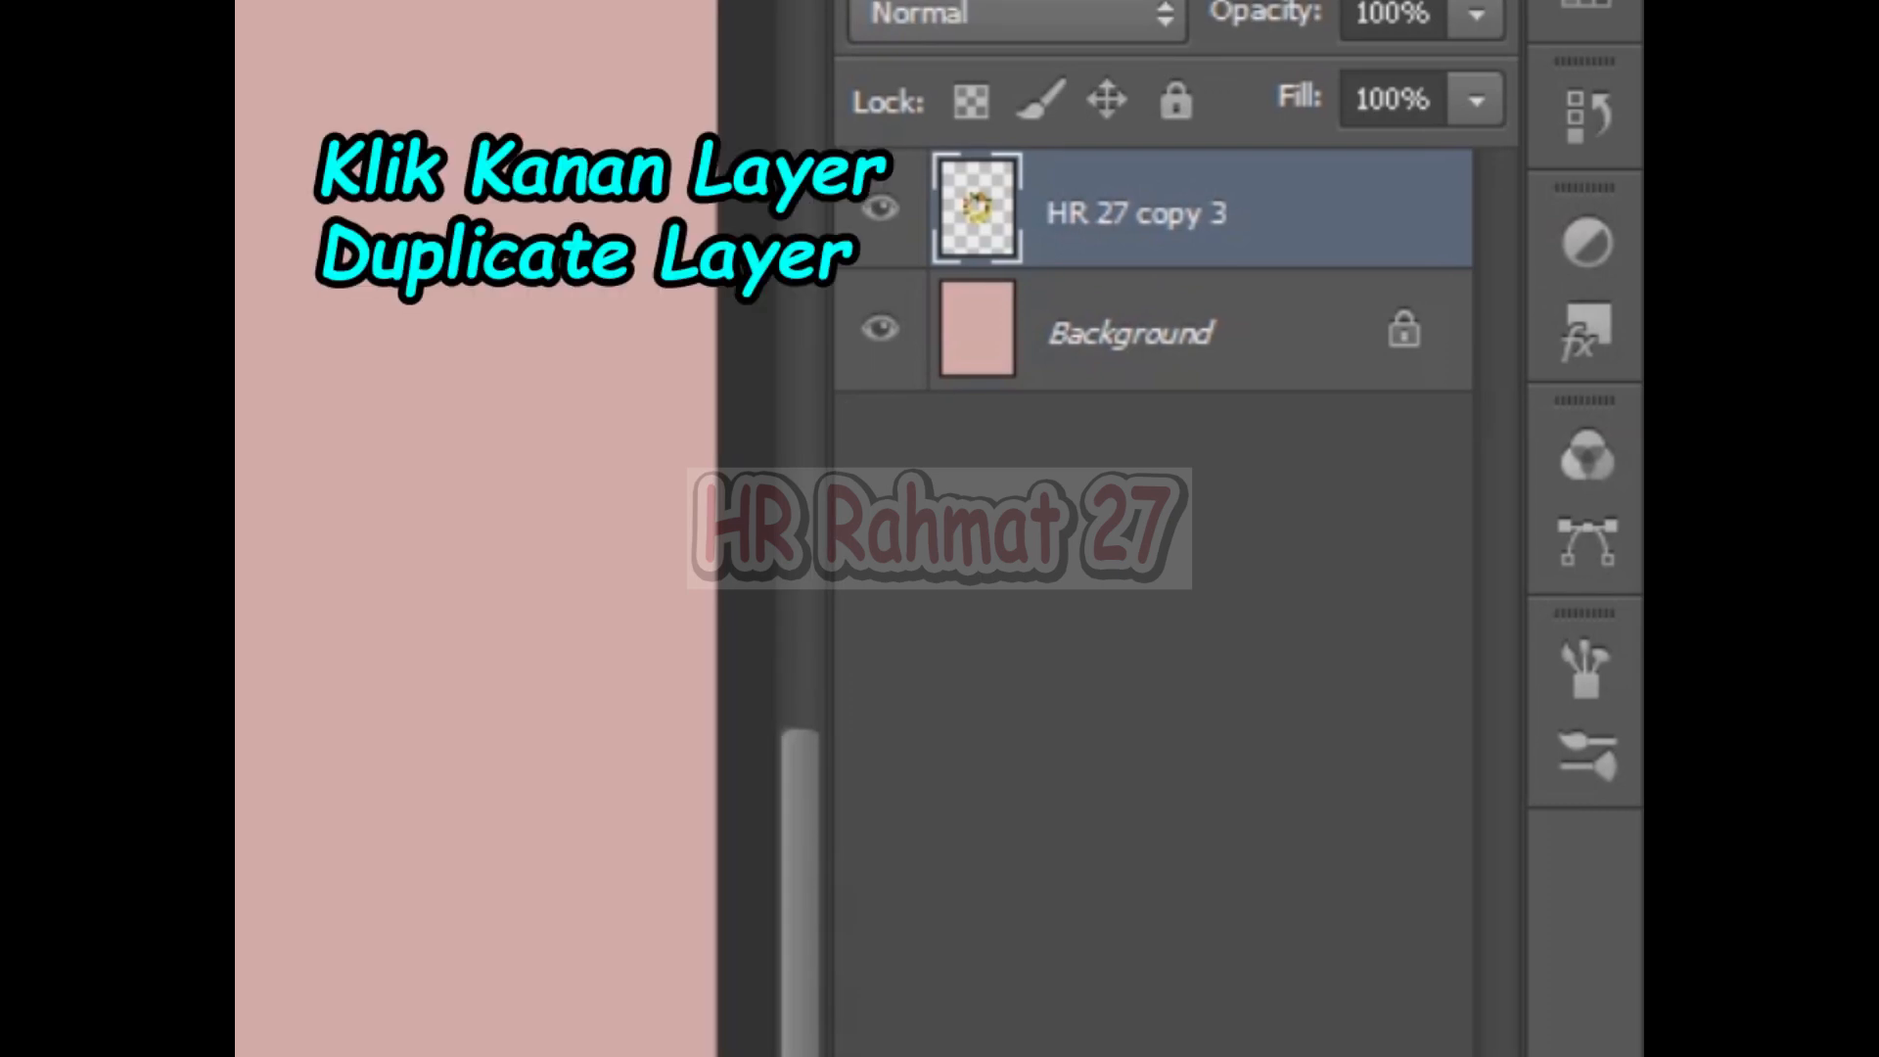
Step: Duplicate the merged HR 27 copy 3 layer under the name HR 27 copy 4
{"action": "right_click", "coordinate": [945, 209]}
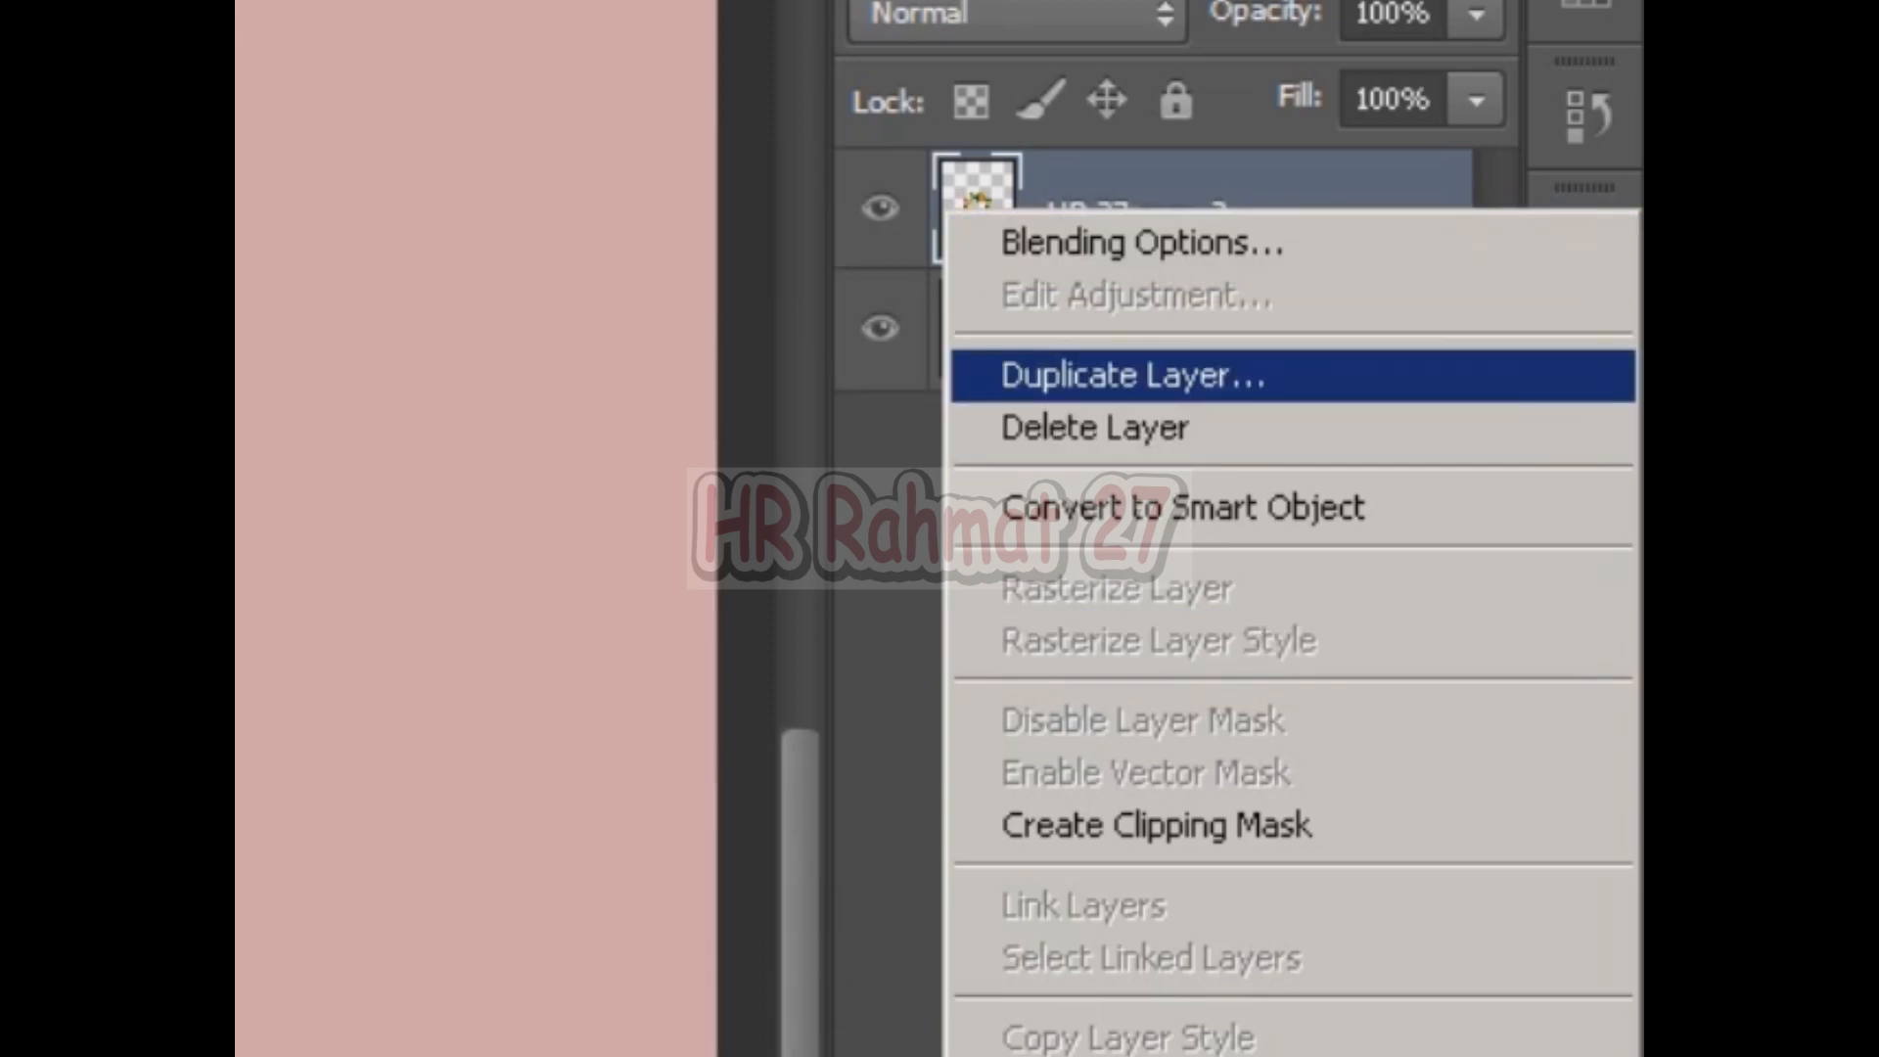
{"action": "left_click", "coordinate": [1133, 376]}
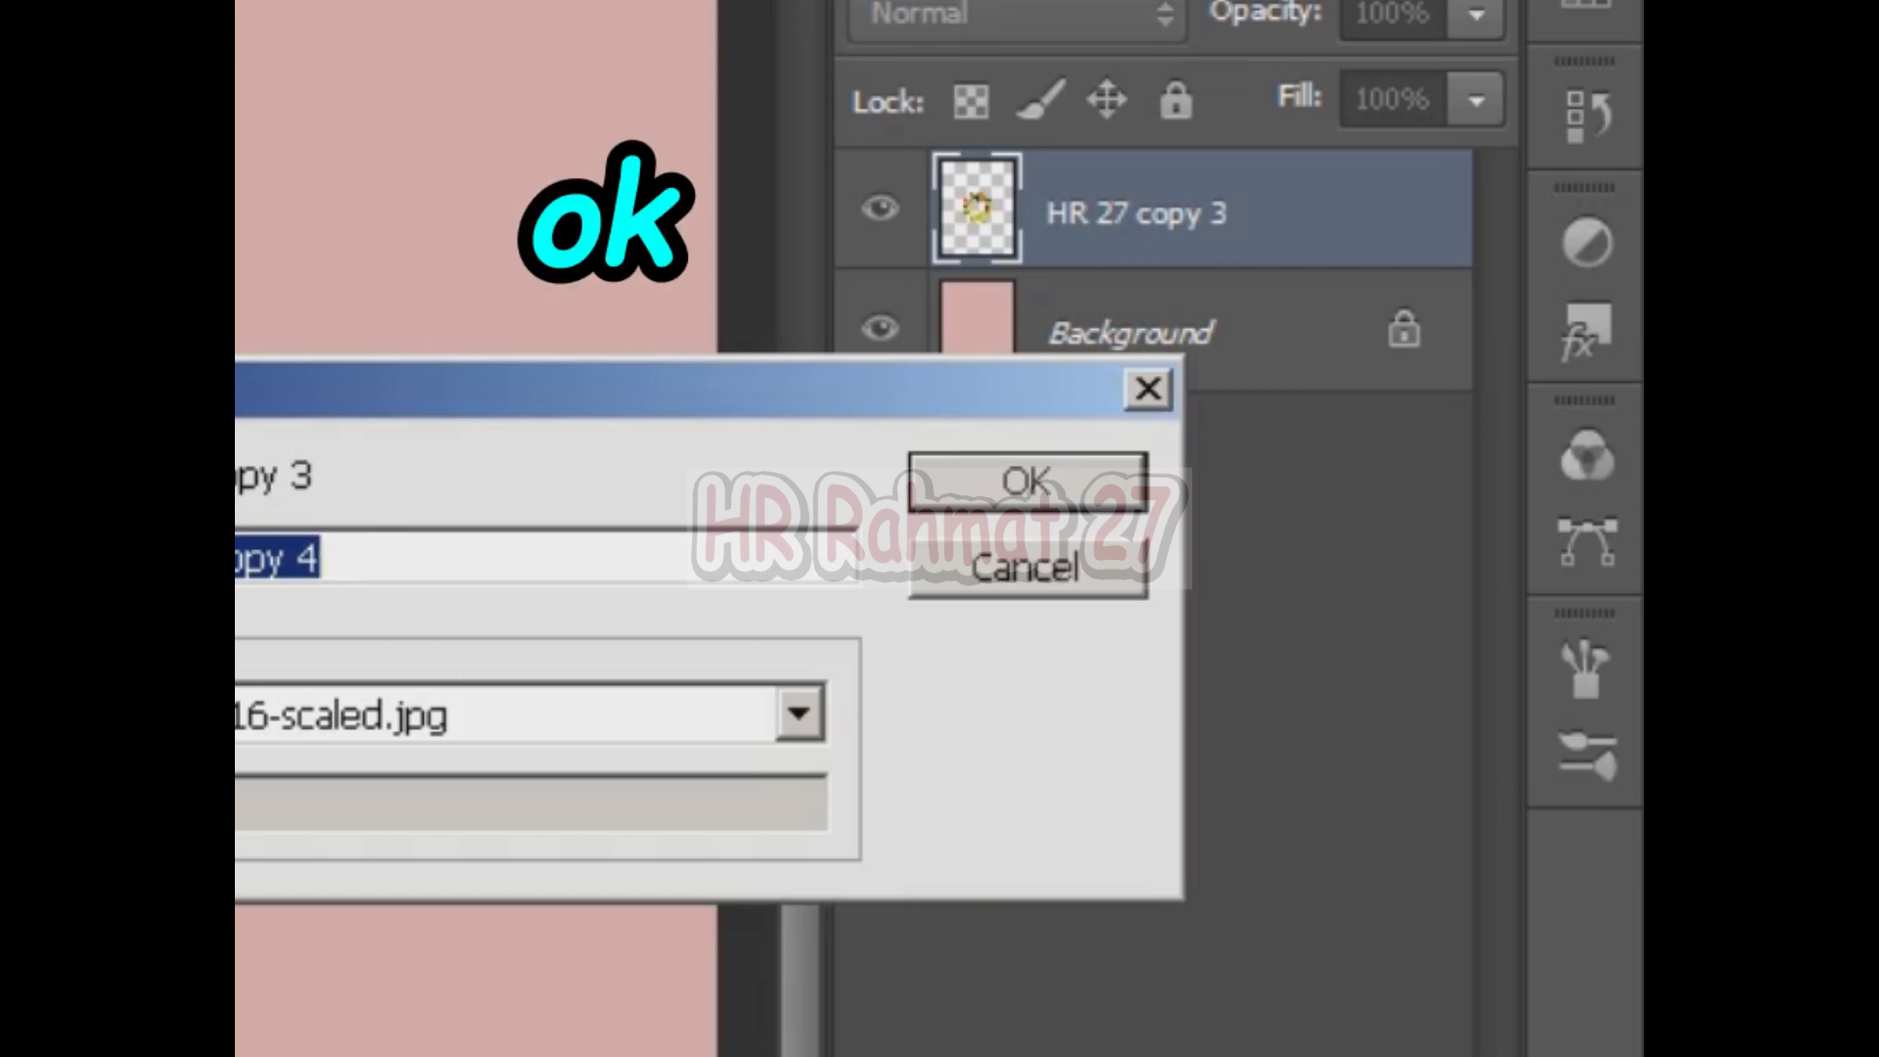
{"action": "key", "text": "Return"}
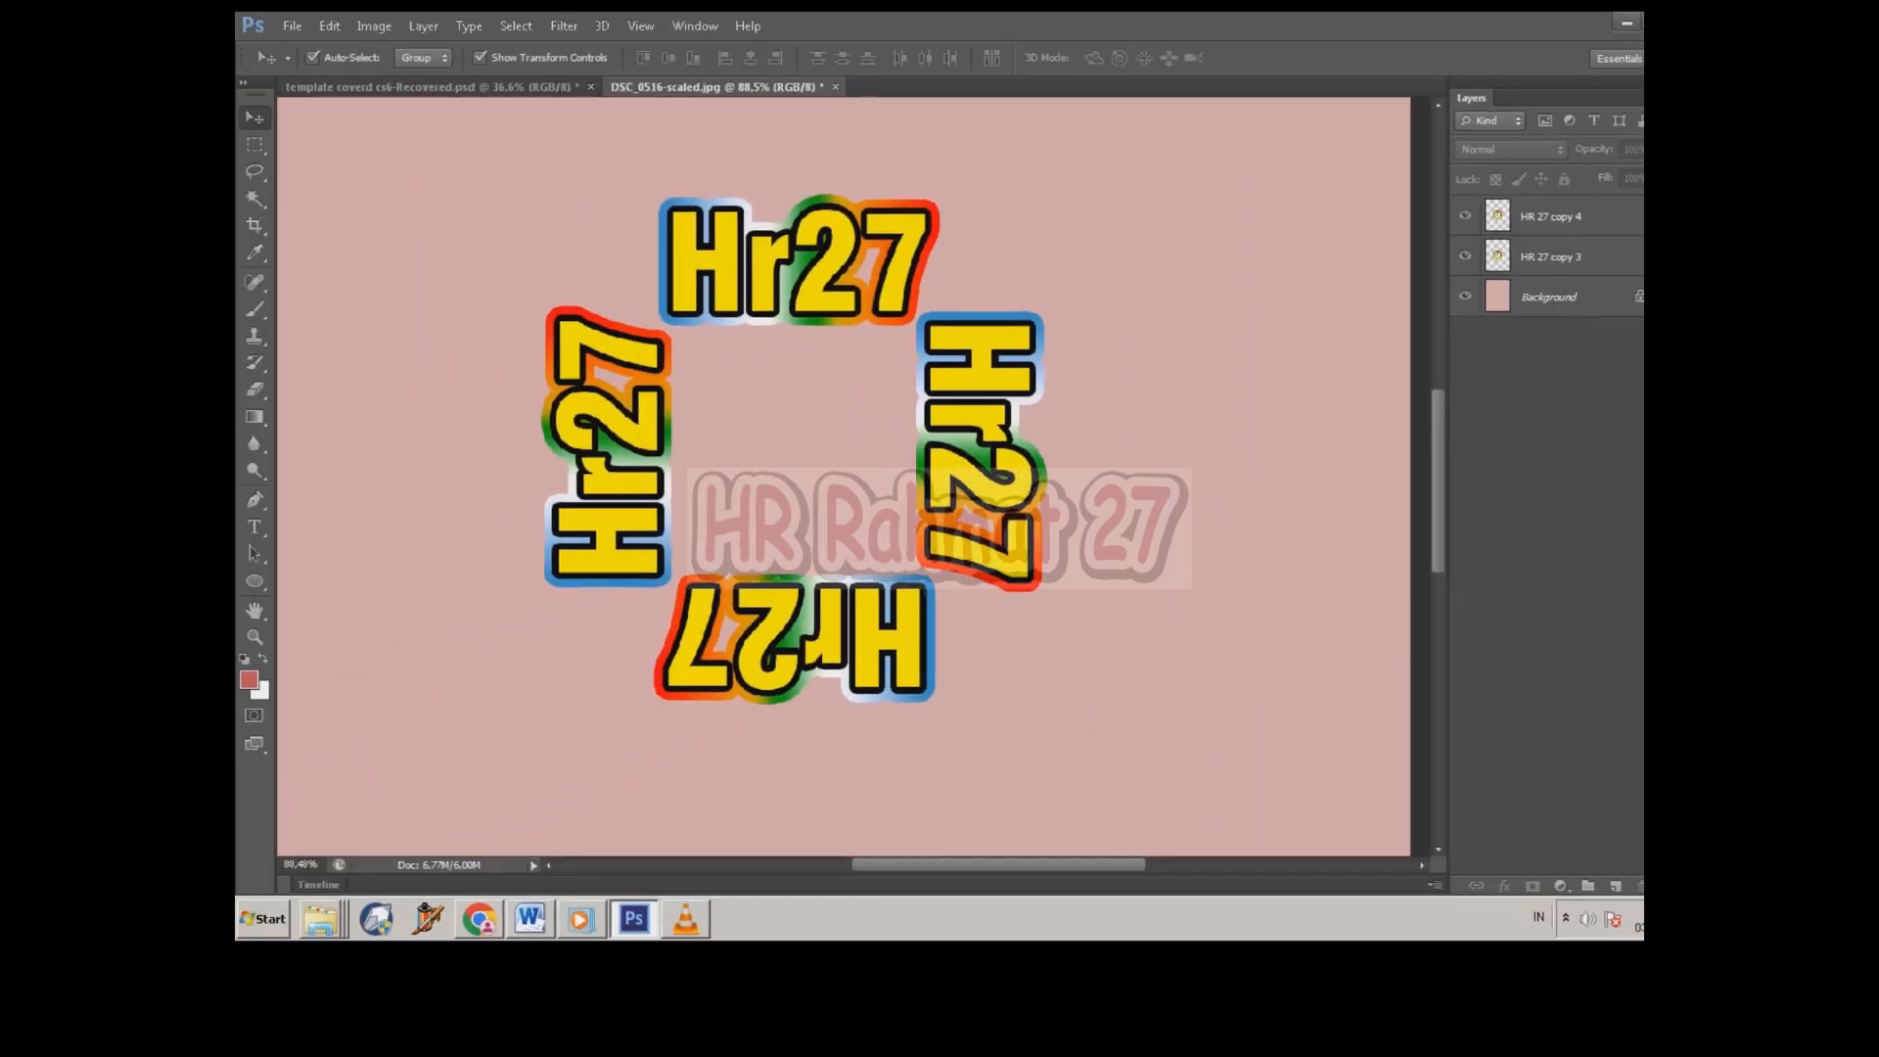
Step: Scale the HR 27 copy 4 layer about its centre to about 93.3%, rotate it about -4.28°, and apply the transform
{"action": "scroll", "coordinate": [809, 494], "scroll_direction": "up", "scroll_amount": 1}
{"action": "scroll", "coordinate": [793, 470], "scroll_direction": "up", "scroll_amount": 2}
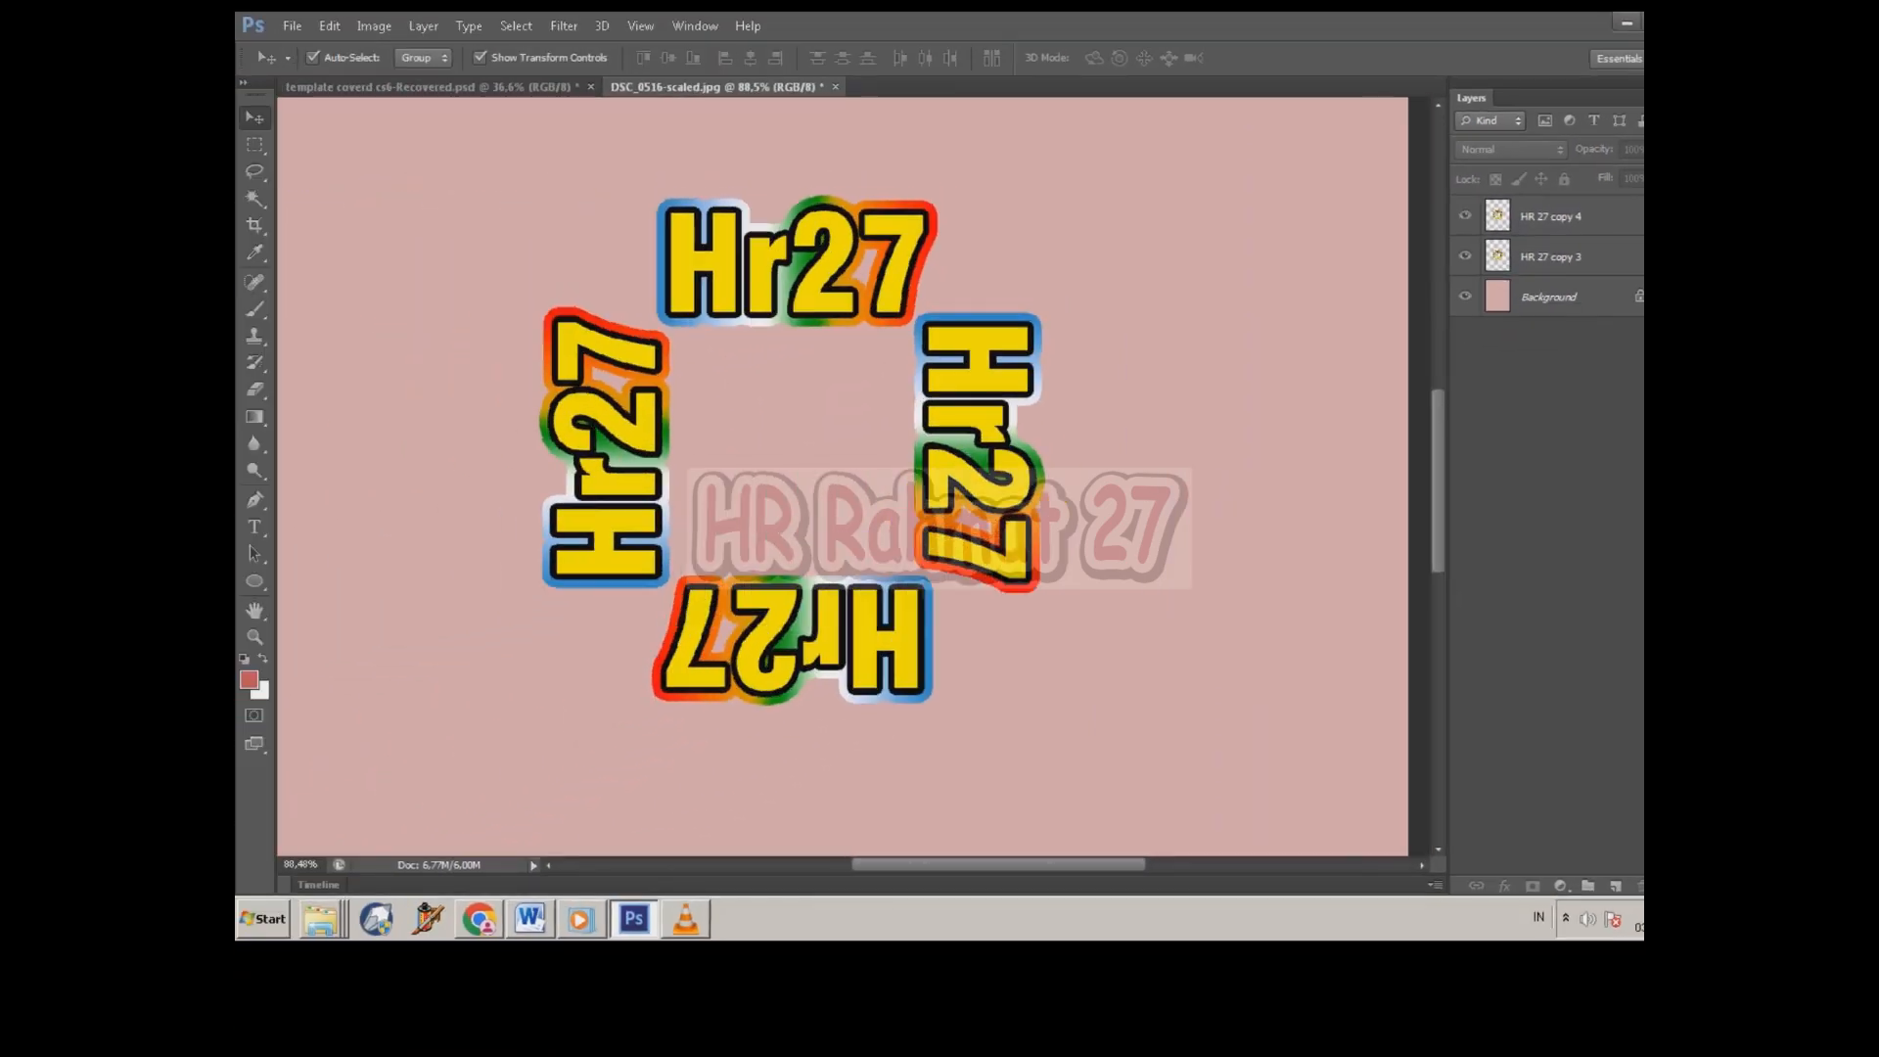
{"action": "left_click", "coordinate": [1551, 216]}
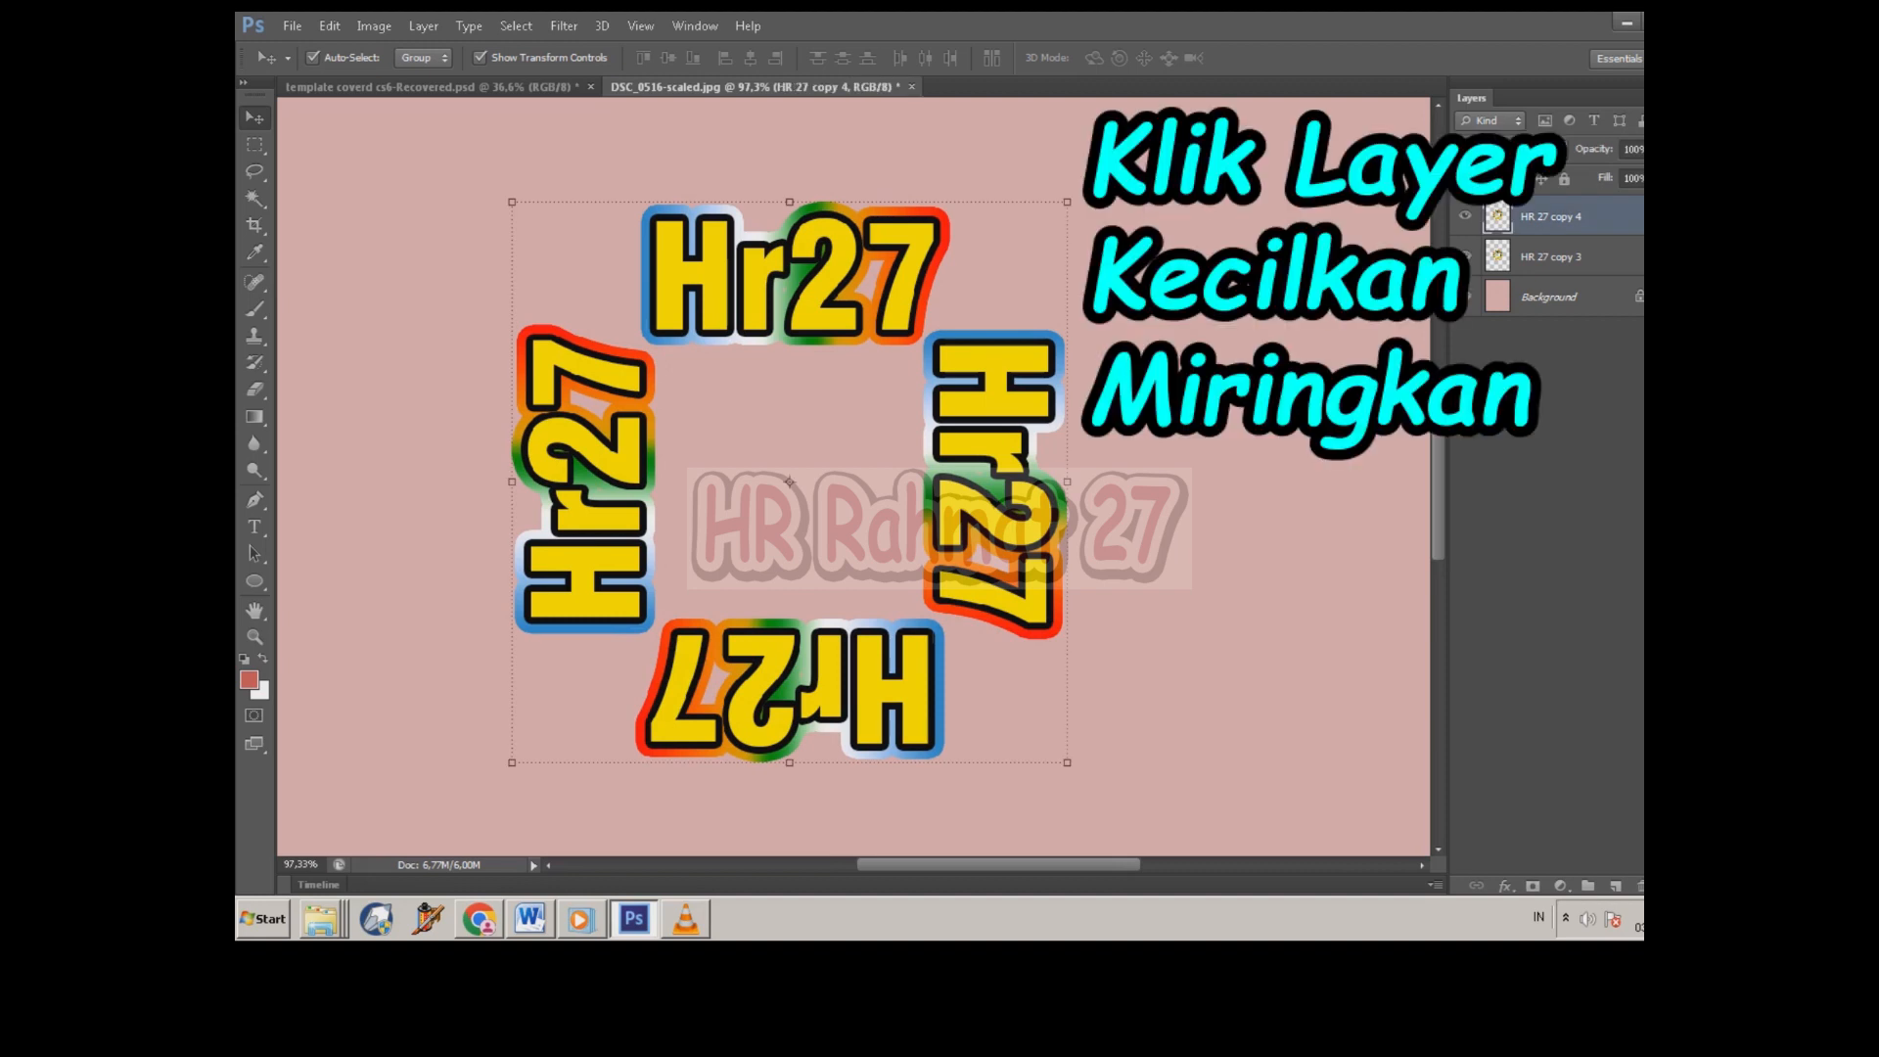
{"action": "left_click_drag", "start_coordinate": [1067, 201], "coordinate": [1047, 221]}
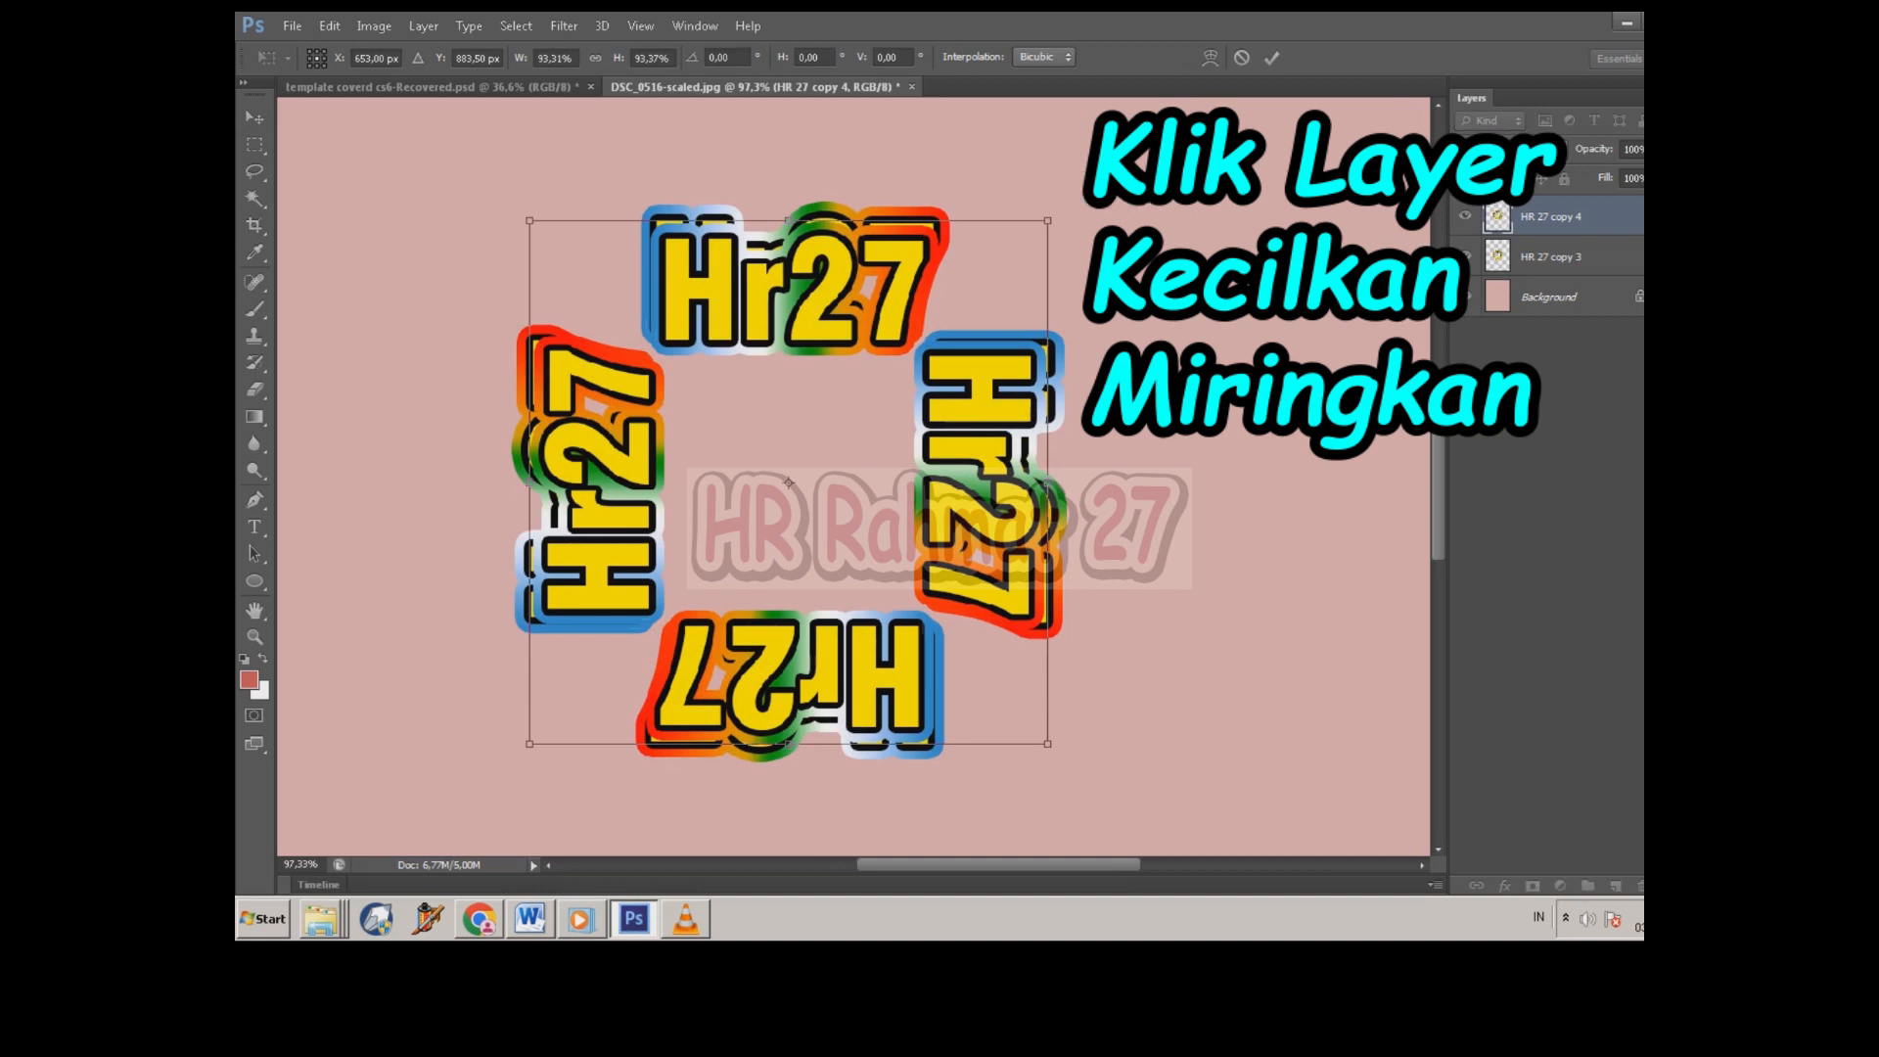
{"action": "left_click_drag", "start_coordinate": [1103, 188], "coordinate": [1080, 163]}
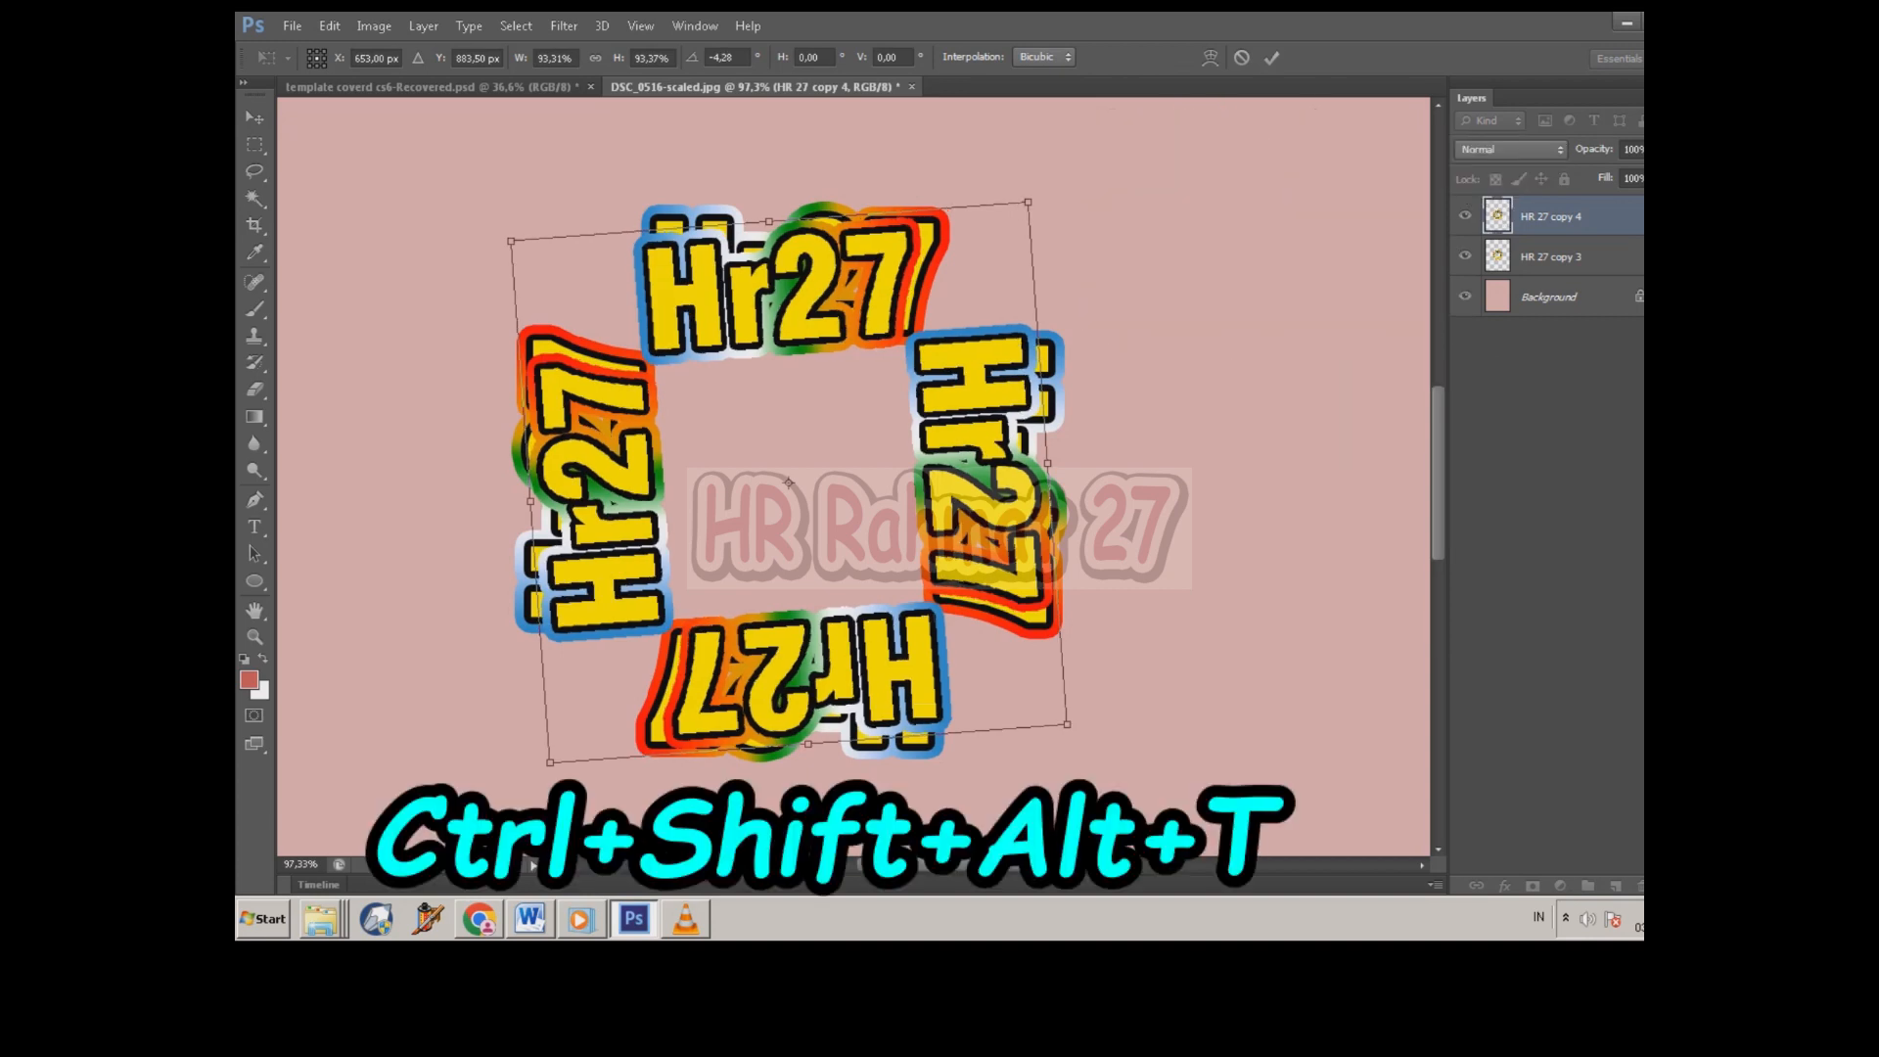
{"action": "key", "text": "Return"}
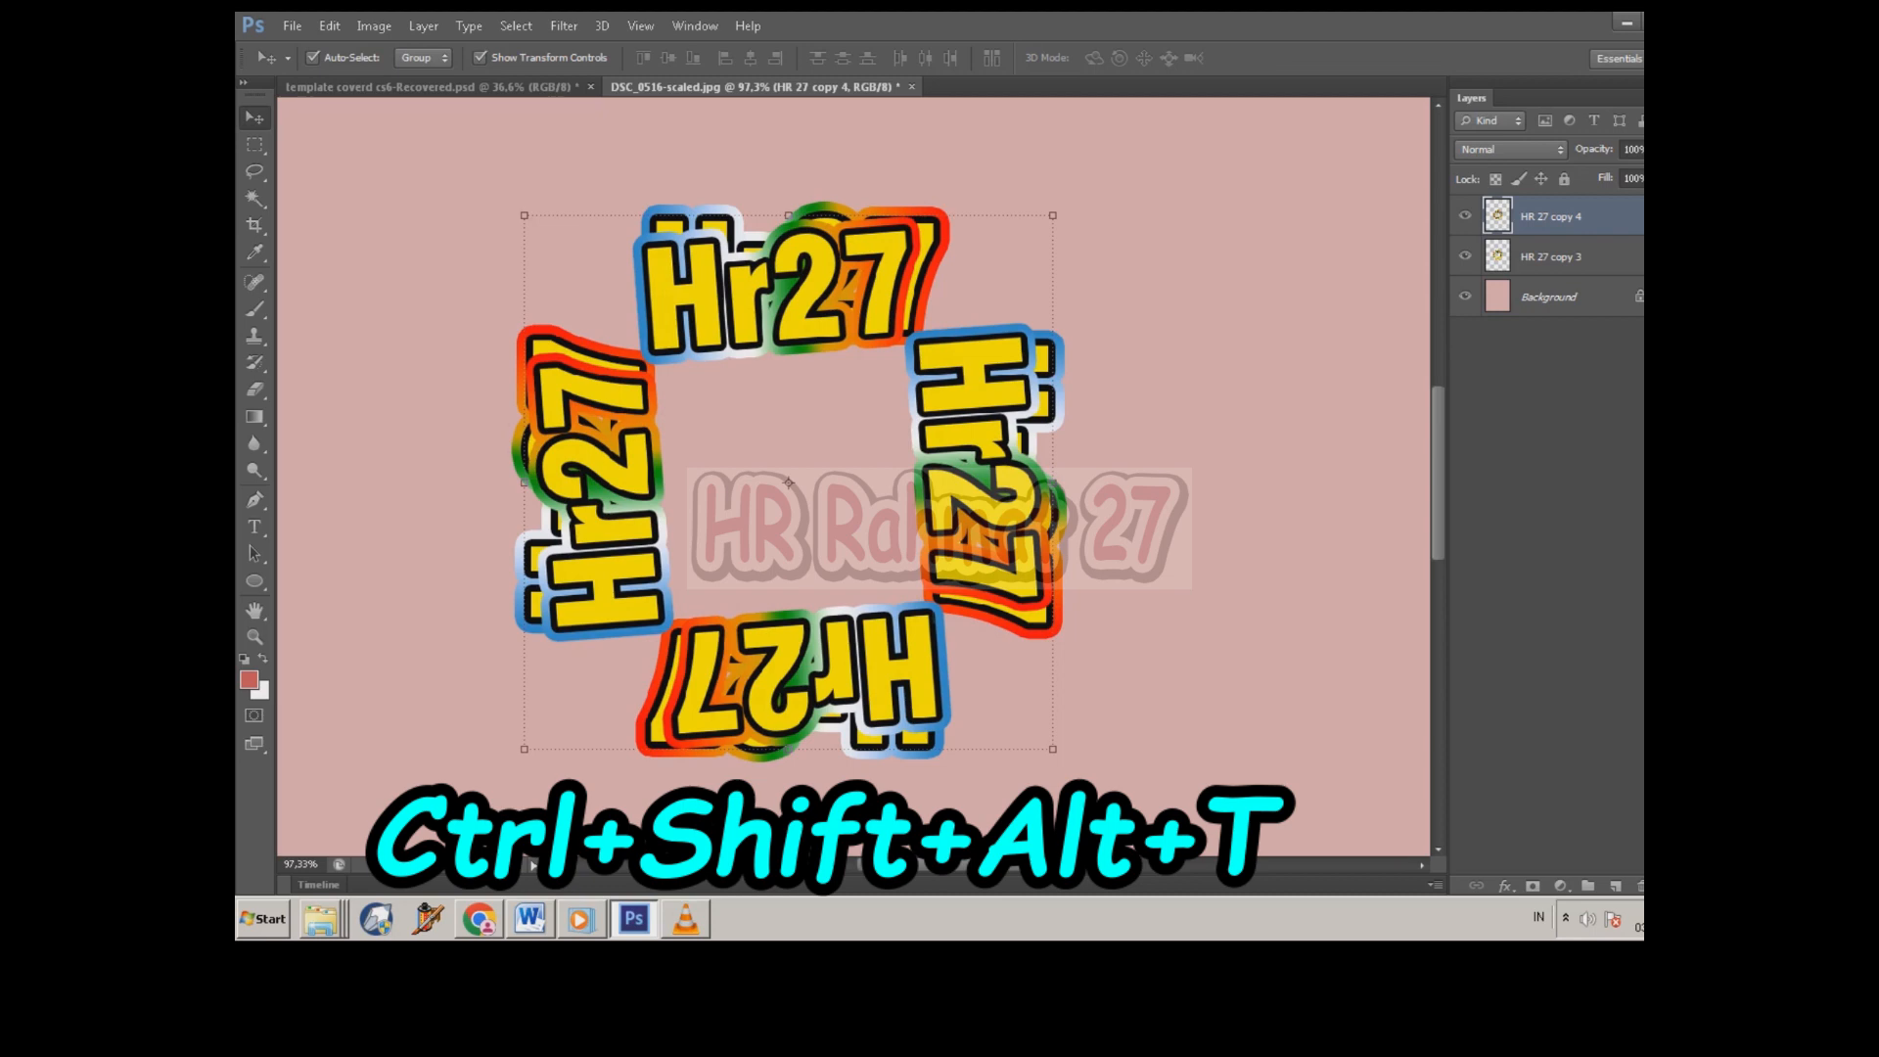
Step: Repeat the last transform on successive duplicates until the spiral closes at its centre, up to layer HR 27 copy 85
{"action": "key", "text": "ctrl+shift+alt+t"}
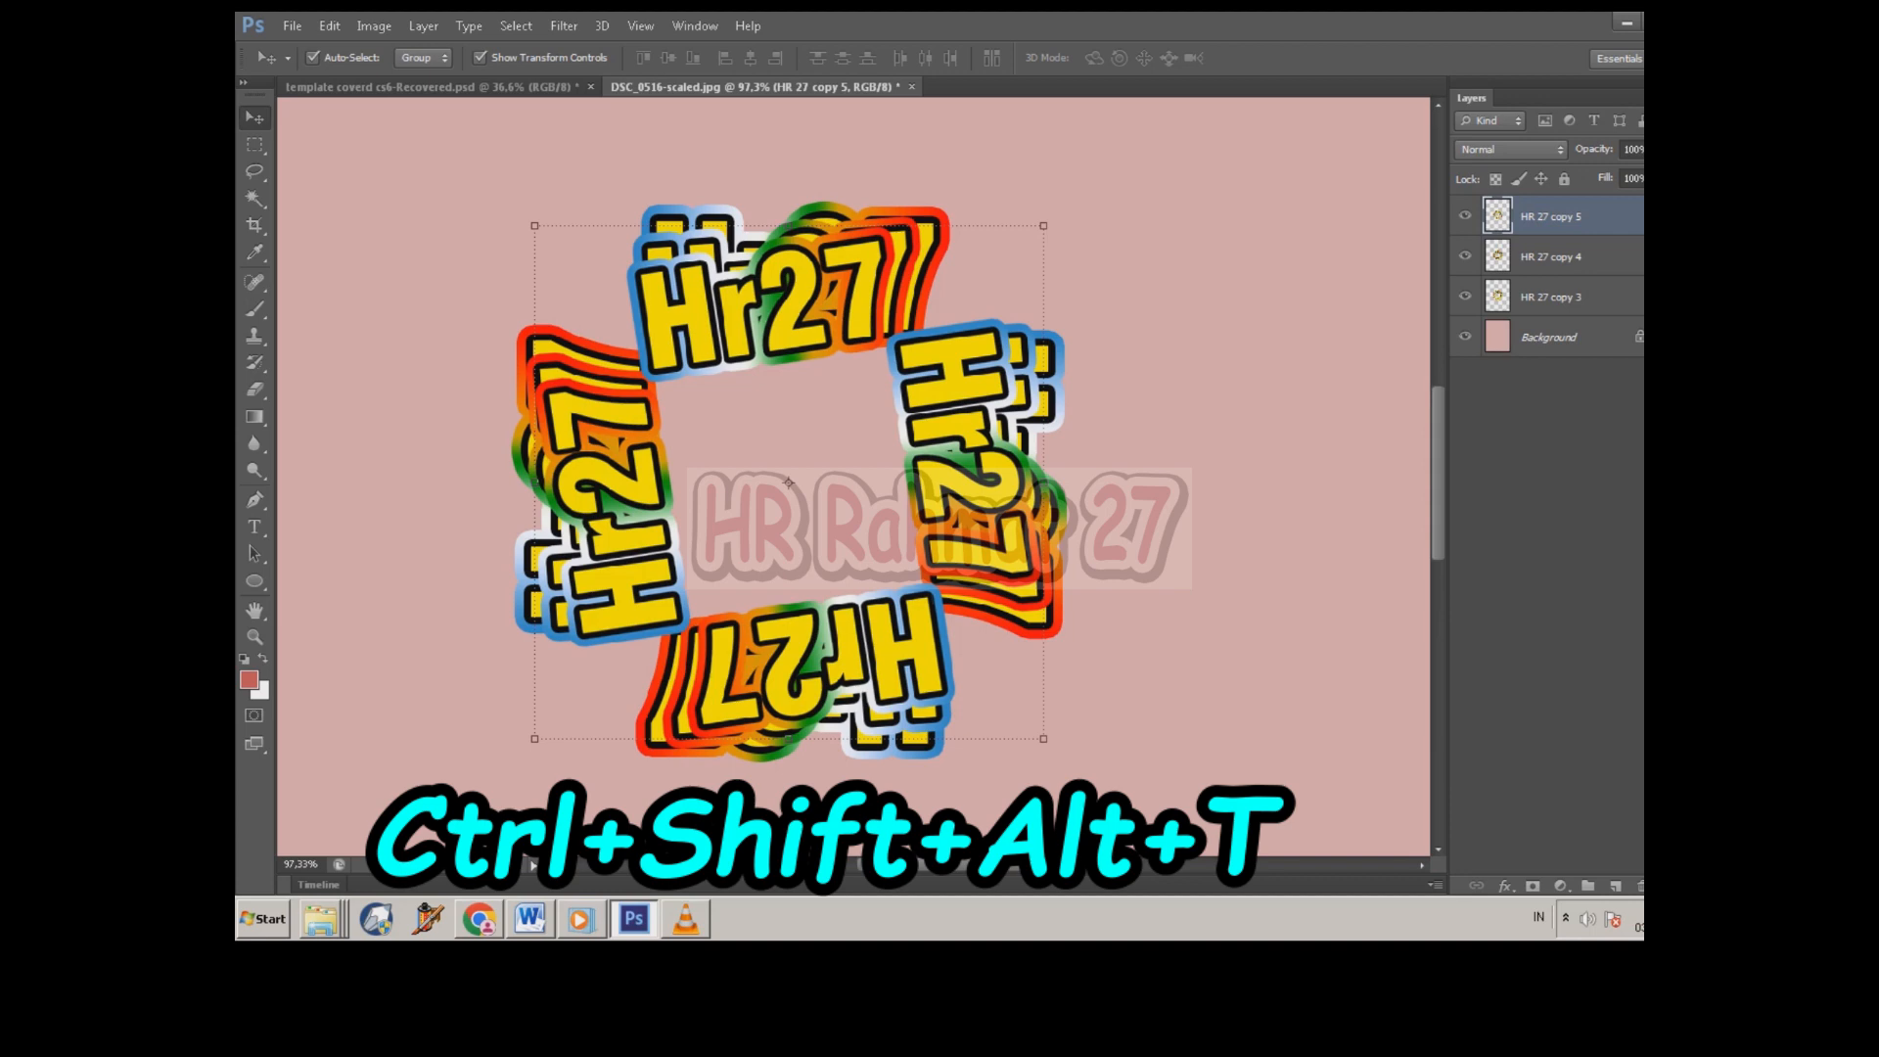
{"action": "key", "text": "ctrl+shift+alt+t"}
{"action": "key", "text": "ctrl+shift+alt+t"}
{"action": "key", "text": "ctrl+shift+alt+t"}
{"action": "key", "text": "ctrl+shift+alt+t"}
{"action": "key", "text": "ctrl+shift+alt+t"}
{"action": "key", "text": "ctrl+shift+alt+t"}
{"action": "key", "text": "ctrl+shift+alt+t"}
{"action": "key", "text": "ctrl+shift+alt+t"}
{"action": "key", "text": "ctrl+shift+alt+t"}
{"action": "key", "text": "ctrl+shift+alt+t"}
{"action": "key", "text": "ctrl+shift+alt+t"}
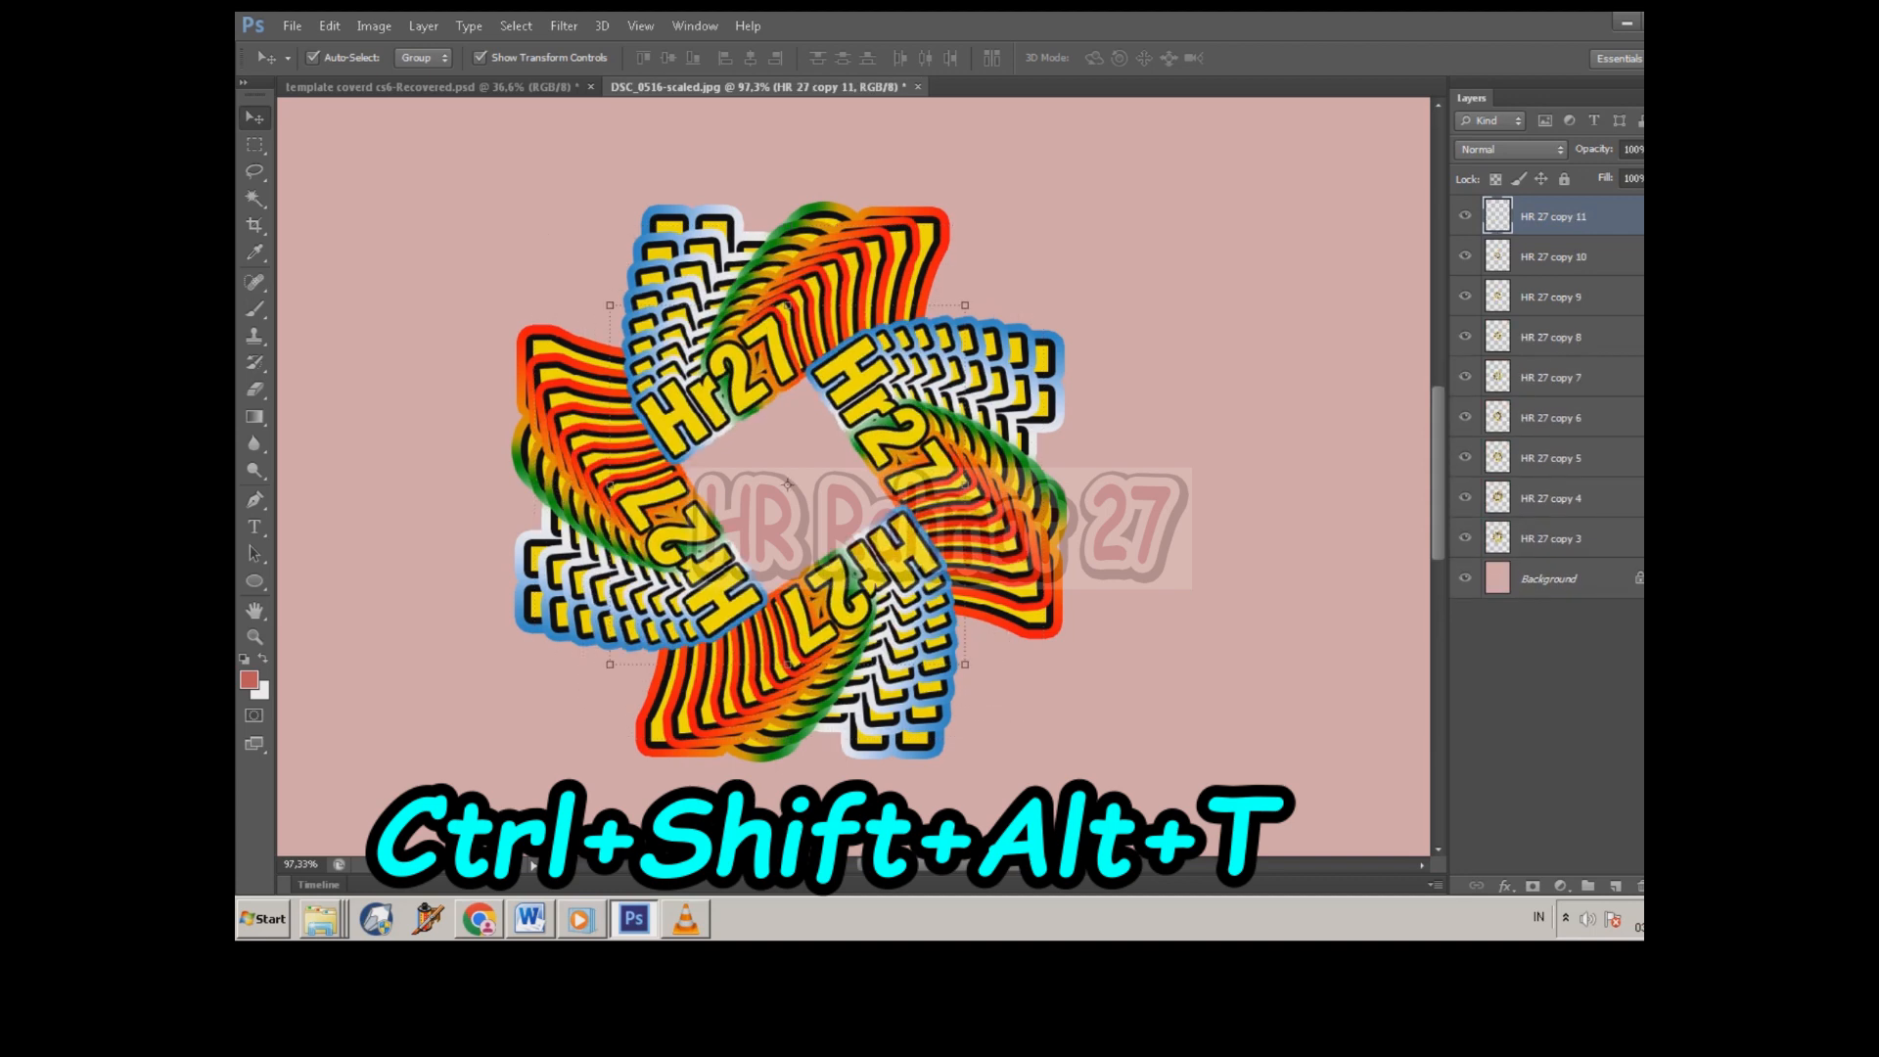
{"action": "key", "text": "ctrl+shift+alt+t"}
{"action": "key", "text": "ctrl+shift+alt+t"}
{"action": "key", "text": "ctrl+shift+alt+t"}
{"action": "key", "text": "ctrl+shift+alt+t"}
{"action": "key", "text": "ctrl+shift+alt+t"}
{"action": "key", "text": "ctrl+shift+alt+t"}
{"action": "key", "text": "ctrl+shift+alt+t"}
{"action": "key", "text": "ctrl+shift+alt+t"}
{"action": "key", "text": "ctrl+shift+alt+t"}
{"action": "key", "text": "ctrl+shift+alt+t"}
{"action": "key", "text": "ctrl+shift+alt+t"}
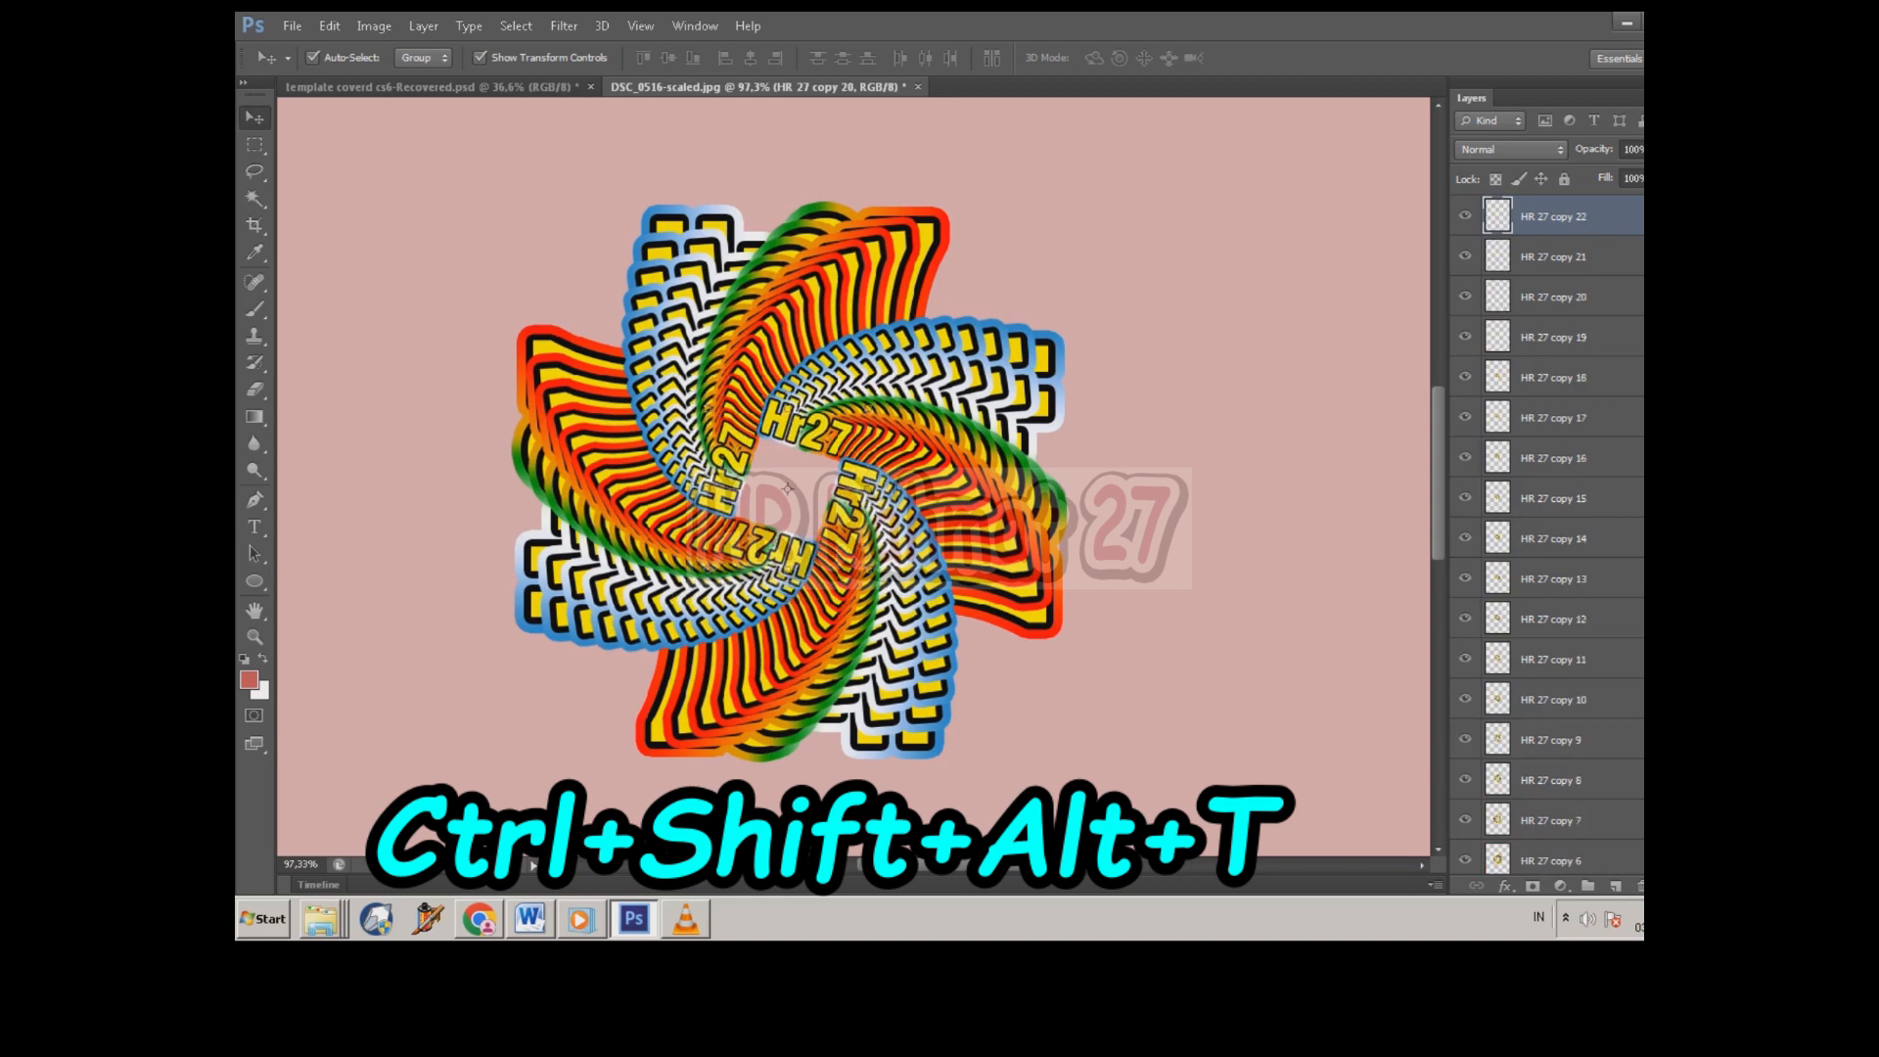
{"action": "key", "text": "ctrl+shift+alt+t"}
{"action": "key", "text": "ctrl+shift+alt+t"}
{"action": "key", "text": "ctrl+shift+alt+t"}
{"action": "key", "text": "ctrl+shift+alt+t"}
{"action": "key", "text": "ctrl+shift+alt+t"}
{"action": "key", "text": "ctrl+shift+alt+t"}
{"action": "key", "text": "ctrl+shift+alt+t"}
{"action": "key", "text": "ctrl+shift+alt+t"}
{"action": "key", "text": "ctrl+shift+alt+t"}
{"action": "key", "text": "ctrl+shift+alt+t"}
{"action": "key", "text": "ctrl+shift+alt+t"}
{"action": "key", "text": "ctrl+shift+alt+t"}
{"action": "key", "text": "ctrl+shift+alt+t"}
{"action": "key", "text": "ctrl+shift+alt+t"}
{"action": "key", "text": "ctrl+shift+alt+t"}
{"action": "key", "text": "ctrl+shift+alt+t"}
{"action": "key", "text": "ctrl+shift+alt+t"}
{"action": "key", "text": "ctrl+shift+alt+t"}
{"action": "key", "text": "ctrl+shift+alt+t"}
{"action": "key", "text": "ctrl+shift+alt+t"}
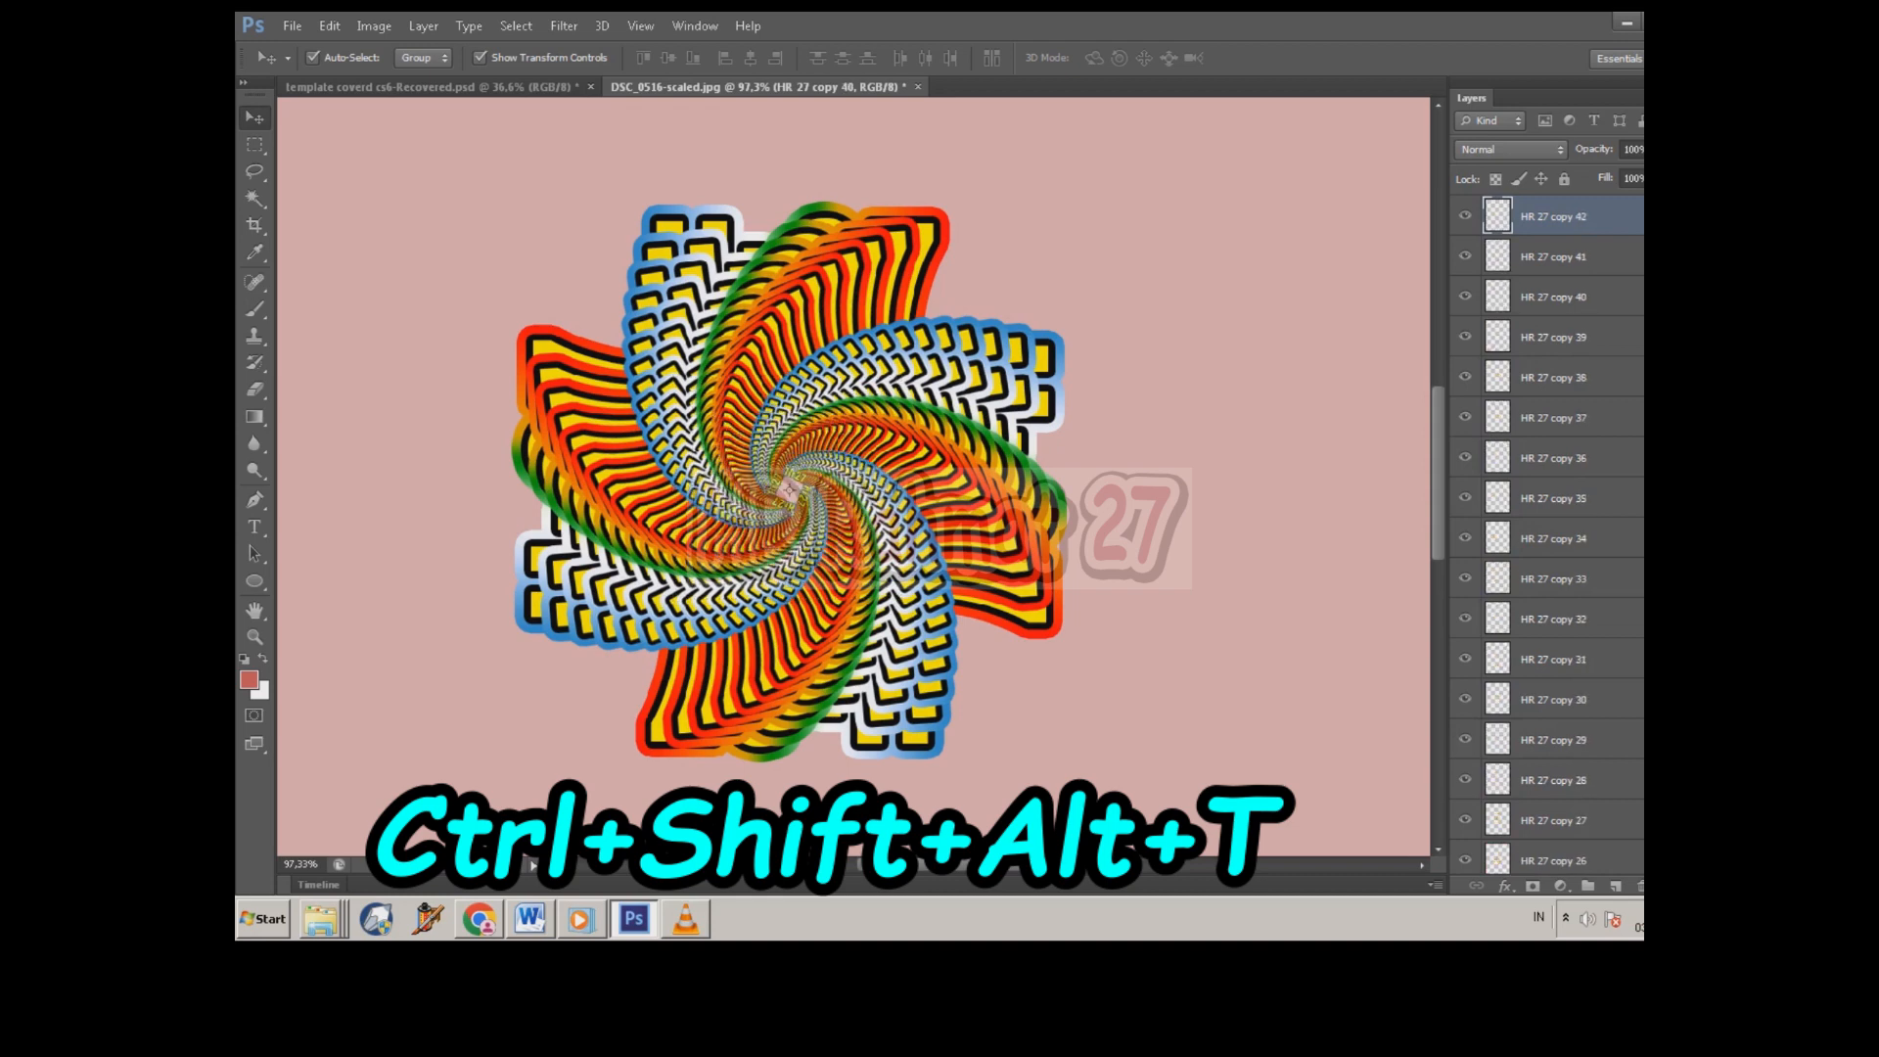
{"action": "key", "text": "ctrl+shift+alt+t"}
{"action": "key", "text": "ctrl+shift+alt+t"}
{"action": "key", "text": "ctrl+shift+alt+t"}
{"action": "key", "text": "ctrl+shift+alt+t"}
{"action": "key", "text": "ctrl+shift+alt+t"}
{"action": "key", "text": "ctrl+shift+alt+t"}
{"action": "key", "text": "ctrl+shift+alt+t"}
{"action": "key", "text": "ctrl+shift+alt+t"}
{"action": "key", "text": "ctrl+shift+alt+t"}
{"action": "key", "text": "ctrl+shift+alt+t"}
{"action": "key", "text": "ctrl+shift+alt+t"}
{"action": "key", "text": "ctrl+shift+alt+t"}
{"action": "key", "text": "ctrl+shift+alt+t"}
{"action": "key", "text": "ctrl+shift+alt+t"}
{"action": "key", "text": "ctrl+shift+alt+t"}
{"action": "key", "text": "ctrl+shift+alt+t"}
{"action": "key", "text": "ctrl+shift+alt+t"}
{"action": "key", "text": "ctrl+shift+alt+t"}
{"action": "key", "text": "ctrl+shift+alt+t"}
{"action": "key", "text": "ctrl+shift+alt+t"}
{"action": "key", "text": "ctrl+shift+alt+t"}
{"action": "key", "text": "ctrl+shift+alt+t"}
{"action": "key", "text": "ctrl+shift+alt+t"}
{"action": "key", "text": "ctrl+shift+alt+t"}
{"action": "key", "text": "ctrl+shift+alt+t"}
{"action": "key", "text": "ctrl+shift+alt+t"}
{"action": "key", "text": "ctrl+shift+alt+t"}
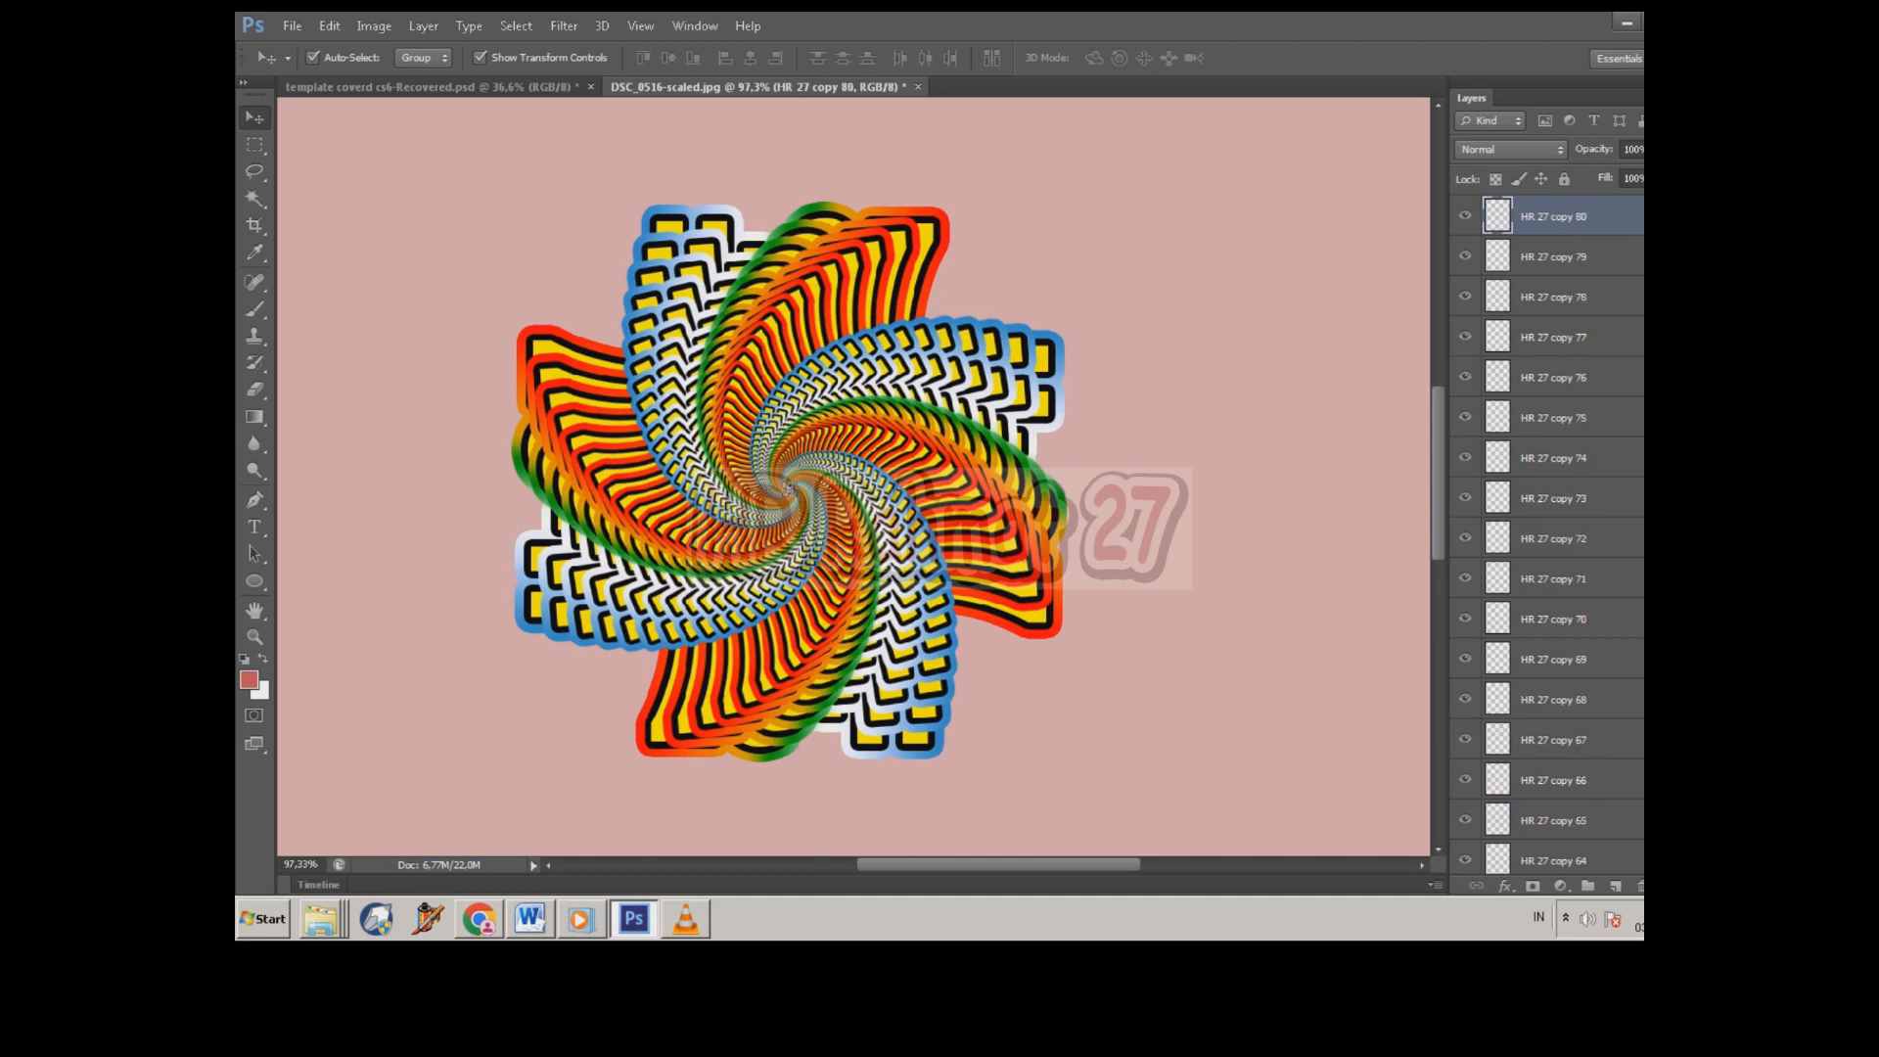
{"action": "key", "text": "ctrl+shift+alt+t"}
{"action": "key", "text": "ctrl+shift+alt+t"}
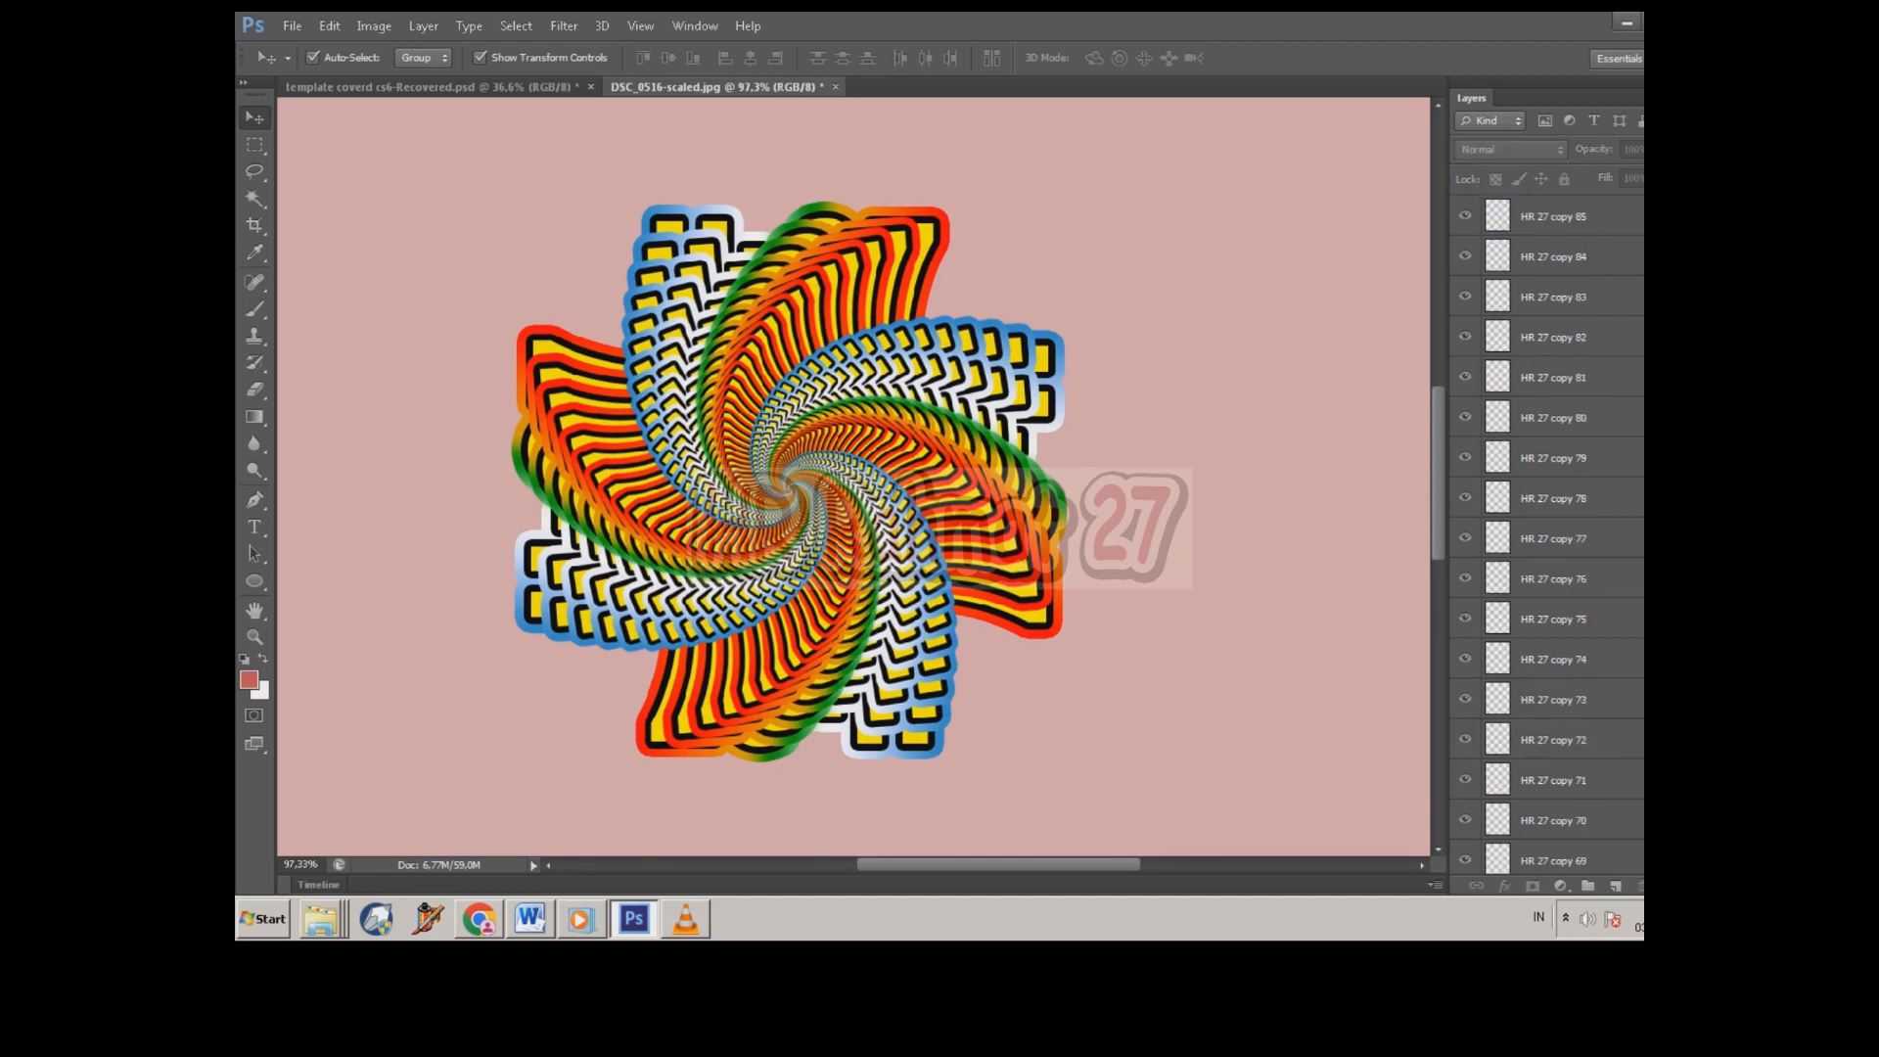
Step: Merge all spiral layers from HR 27 copy 85 down to HR 27 copy 4 into one layer, leaving HR 27 copy 3 separate
{"action": "scroll", "coordinate": [841, 294], "scroll_direction": "down", "scroll_amount": 4}
{"action": "scroll", "coordinate": [754, 368], "scroll_direction": "up", "scroll_amount": 4}
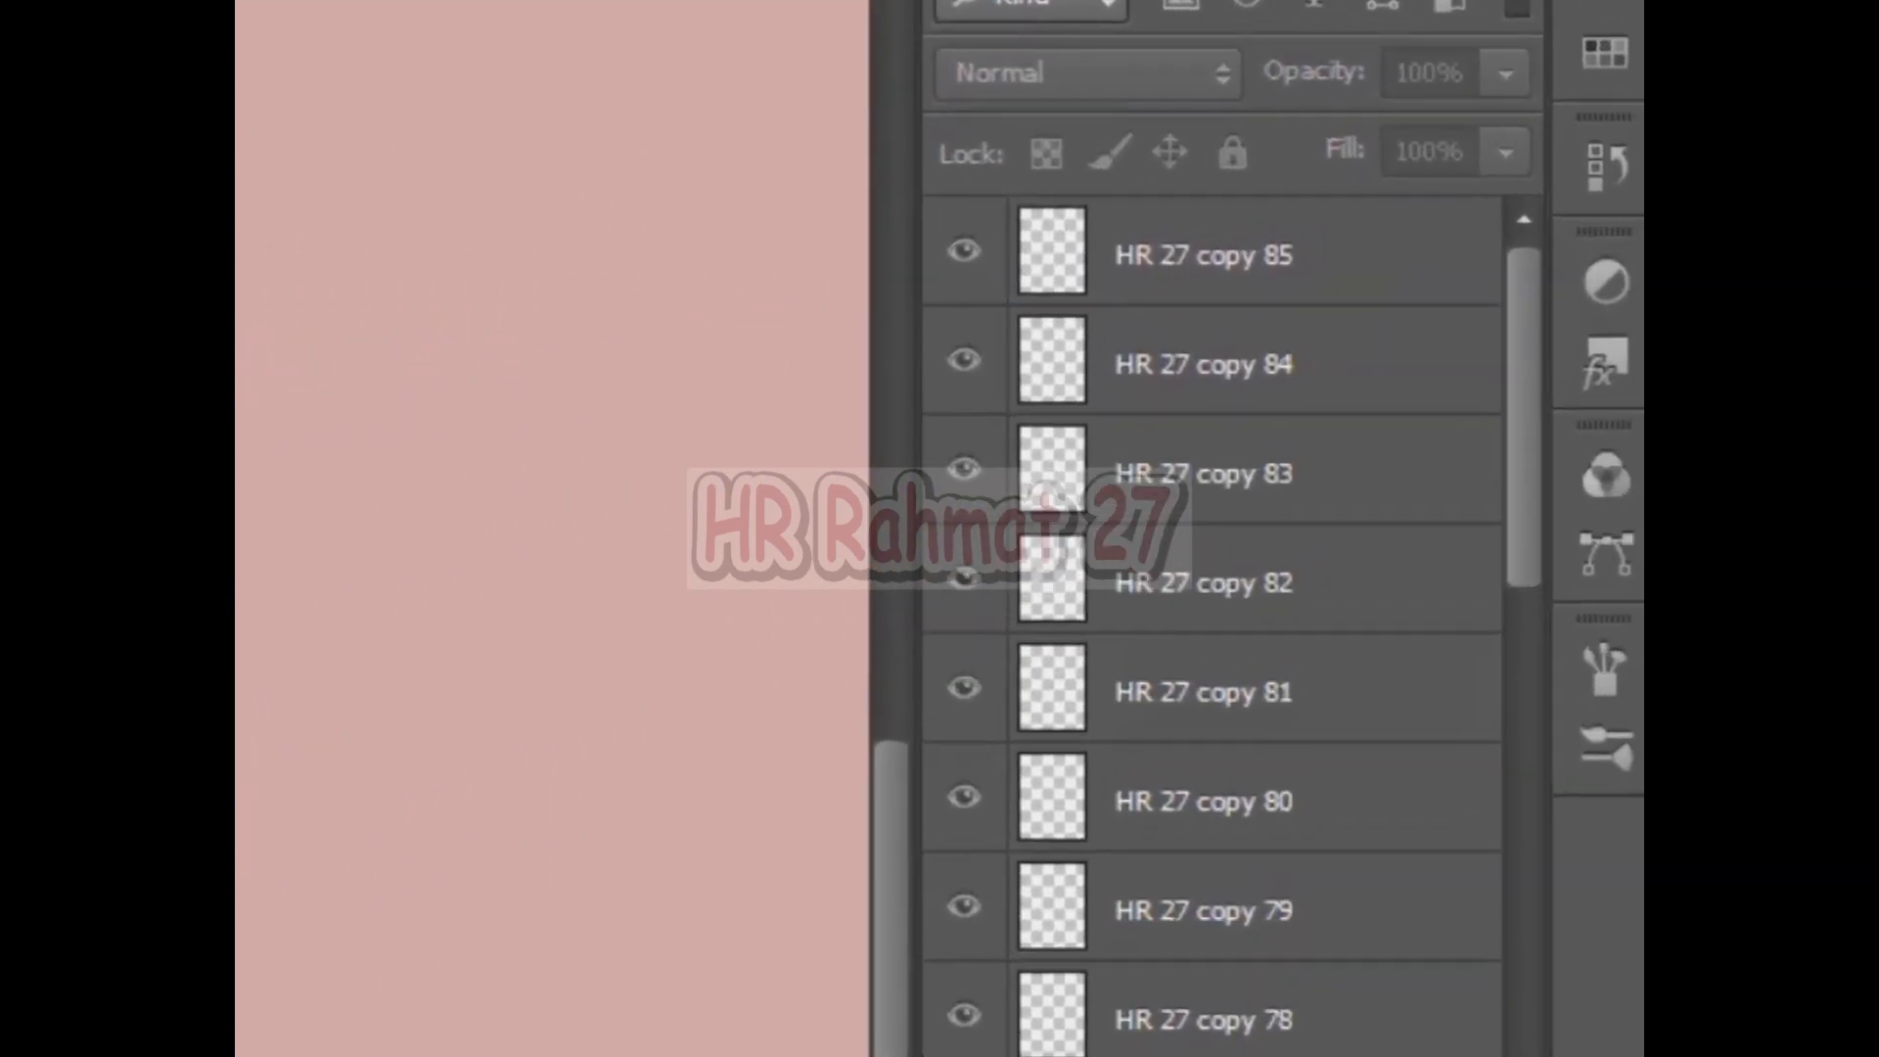
{"action": "left_click", "coordinate": [1553, 217]}
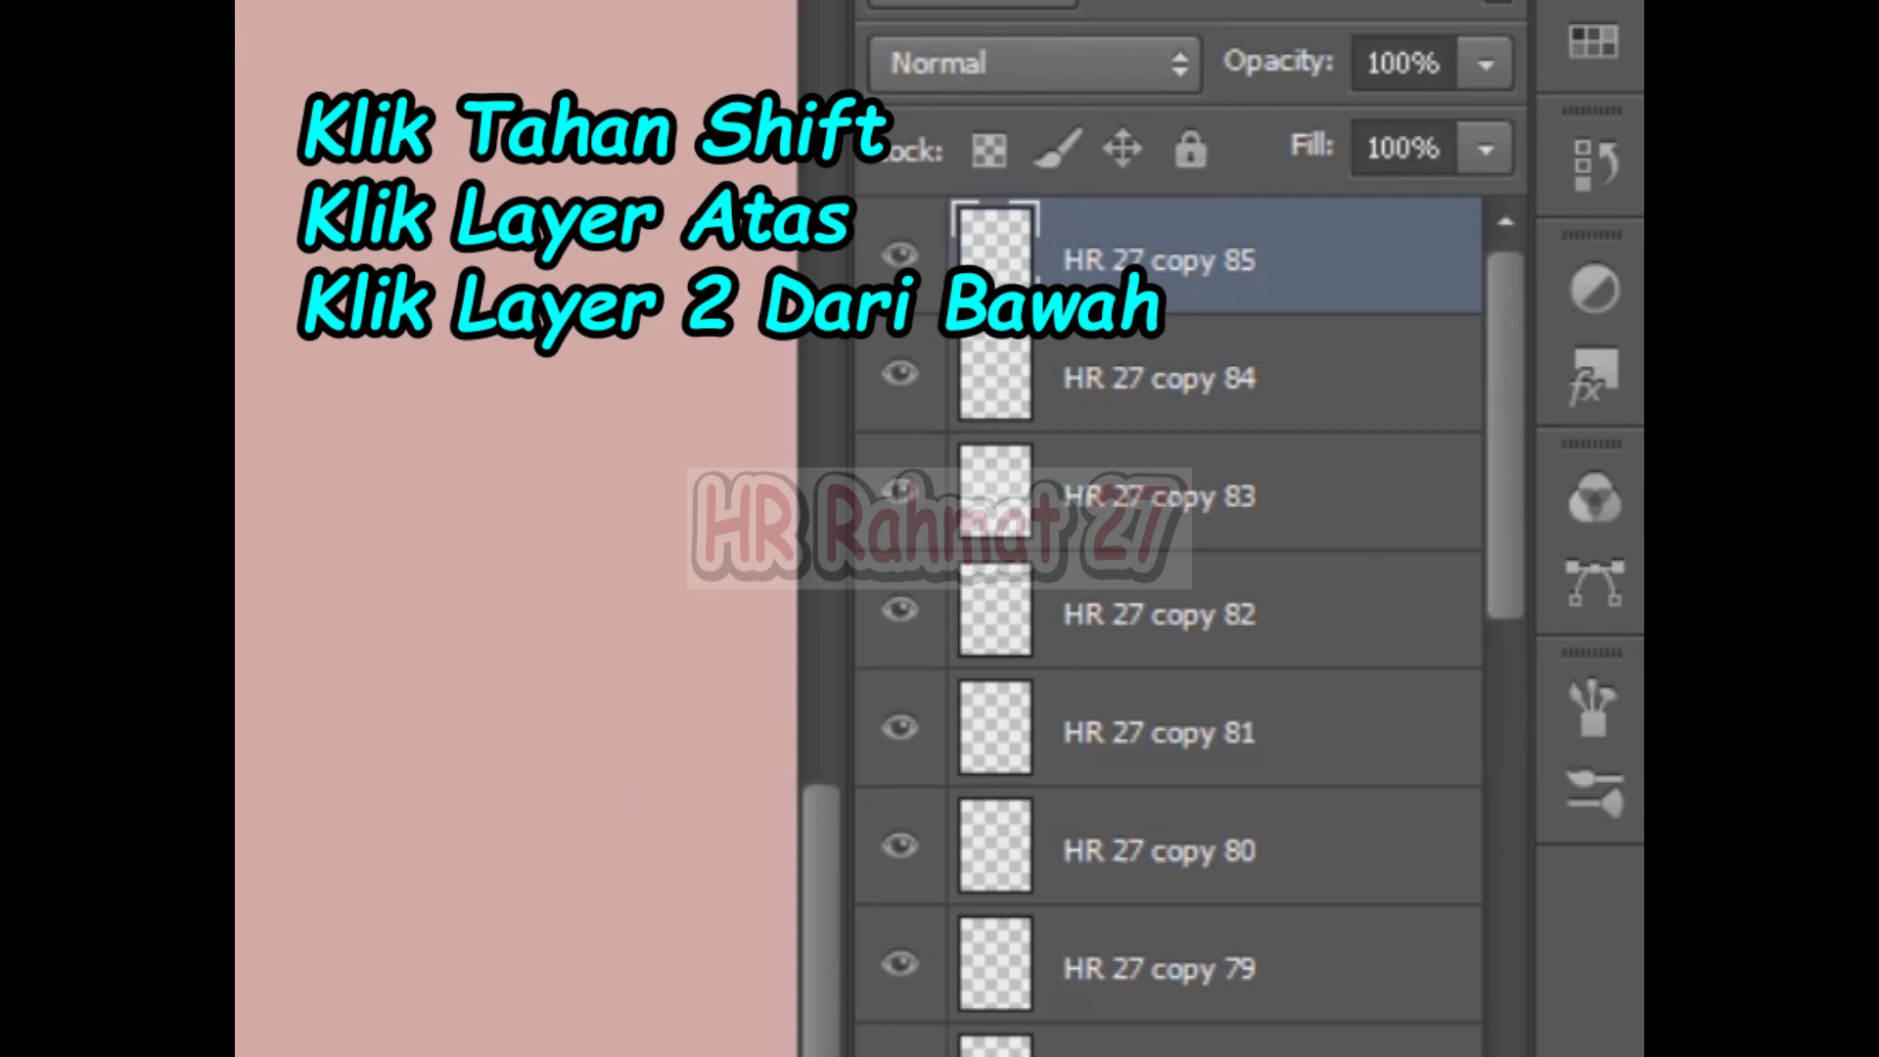
{"action": "scroll", "coordinate": [1169, 626], "scroll_direction": "down", "scroll_amount": 10}
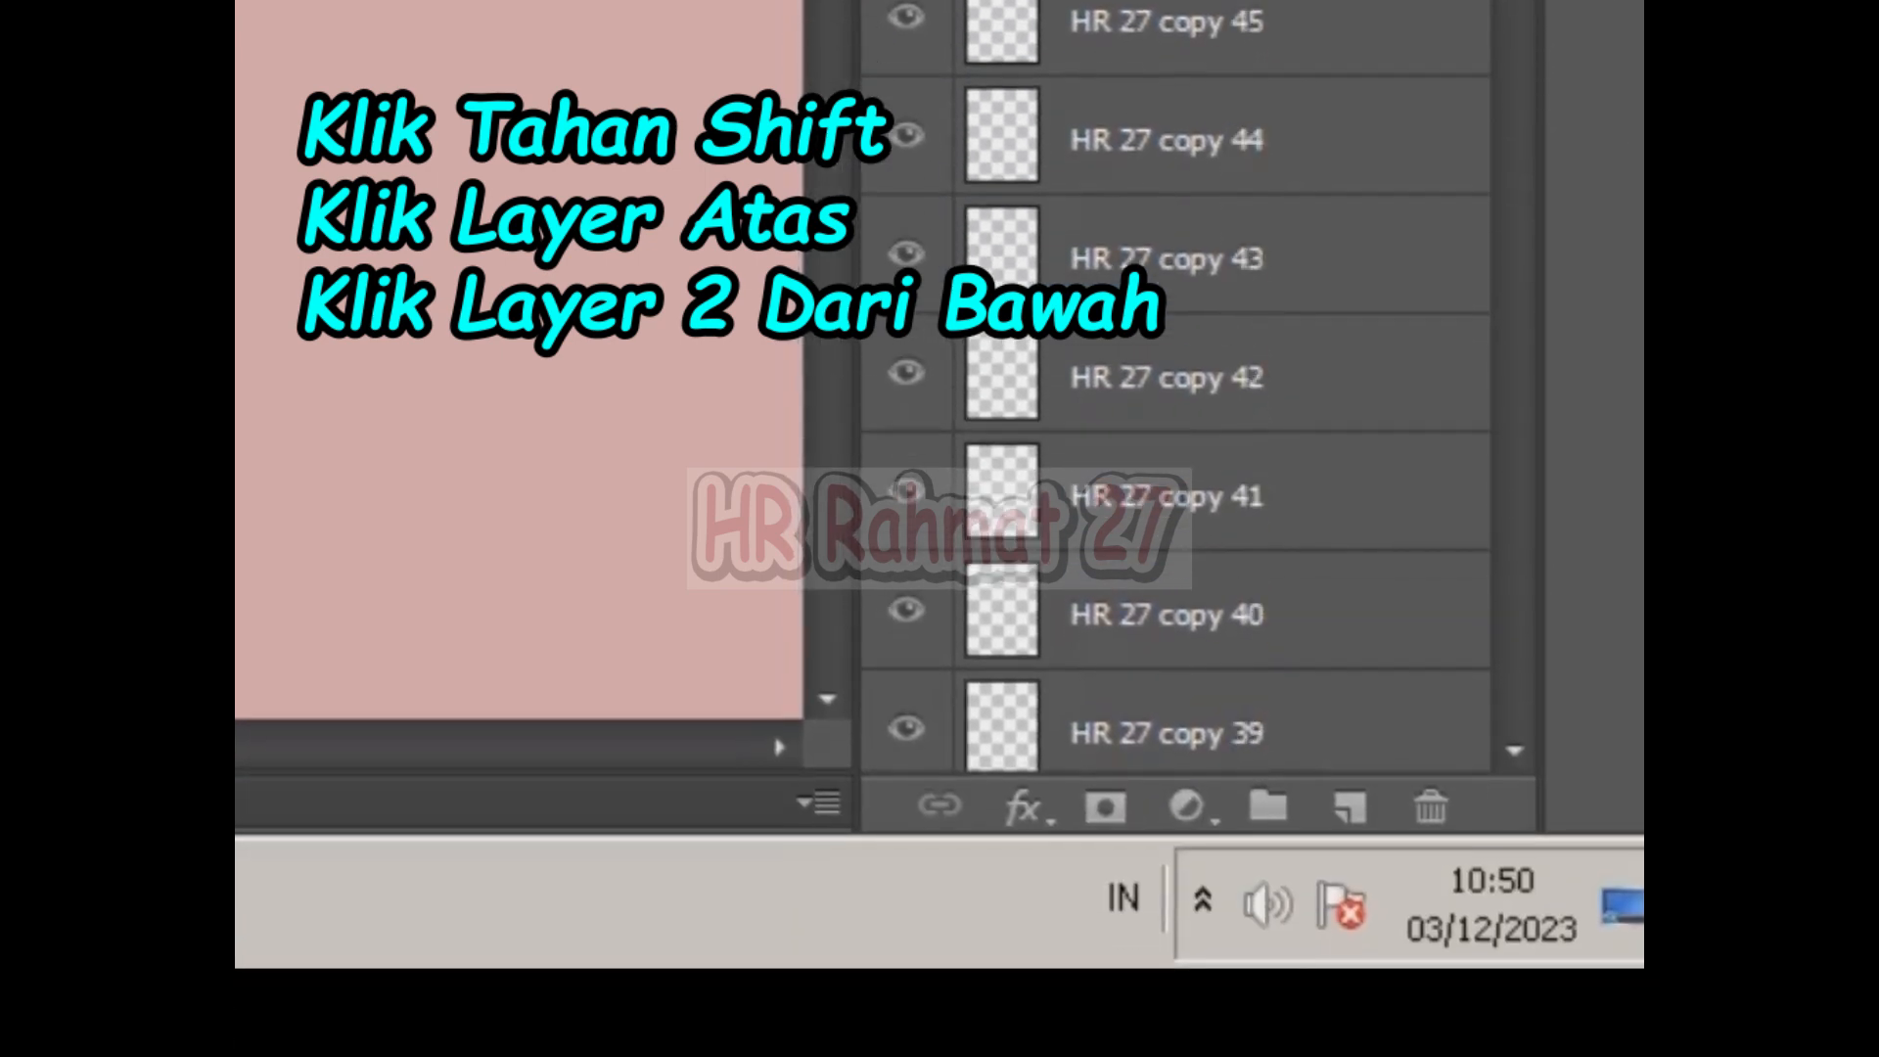
{"action": "scroll", "coordinate": [1170, 392], "scroll_direction": "down", "scroll_amount": 8}
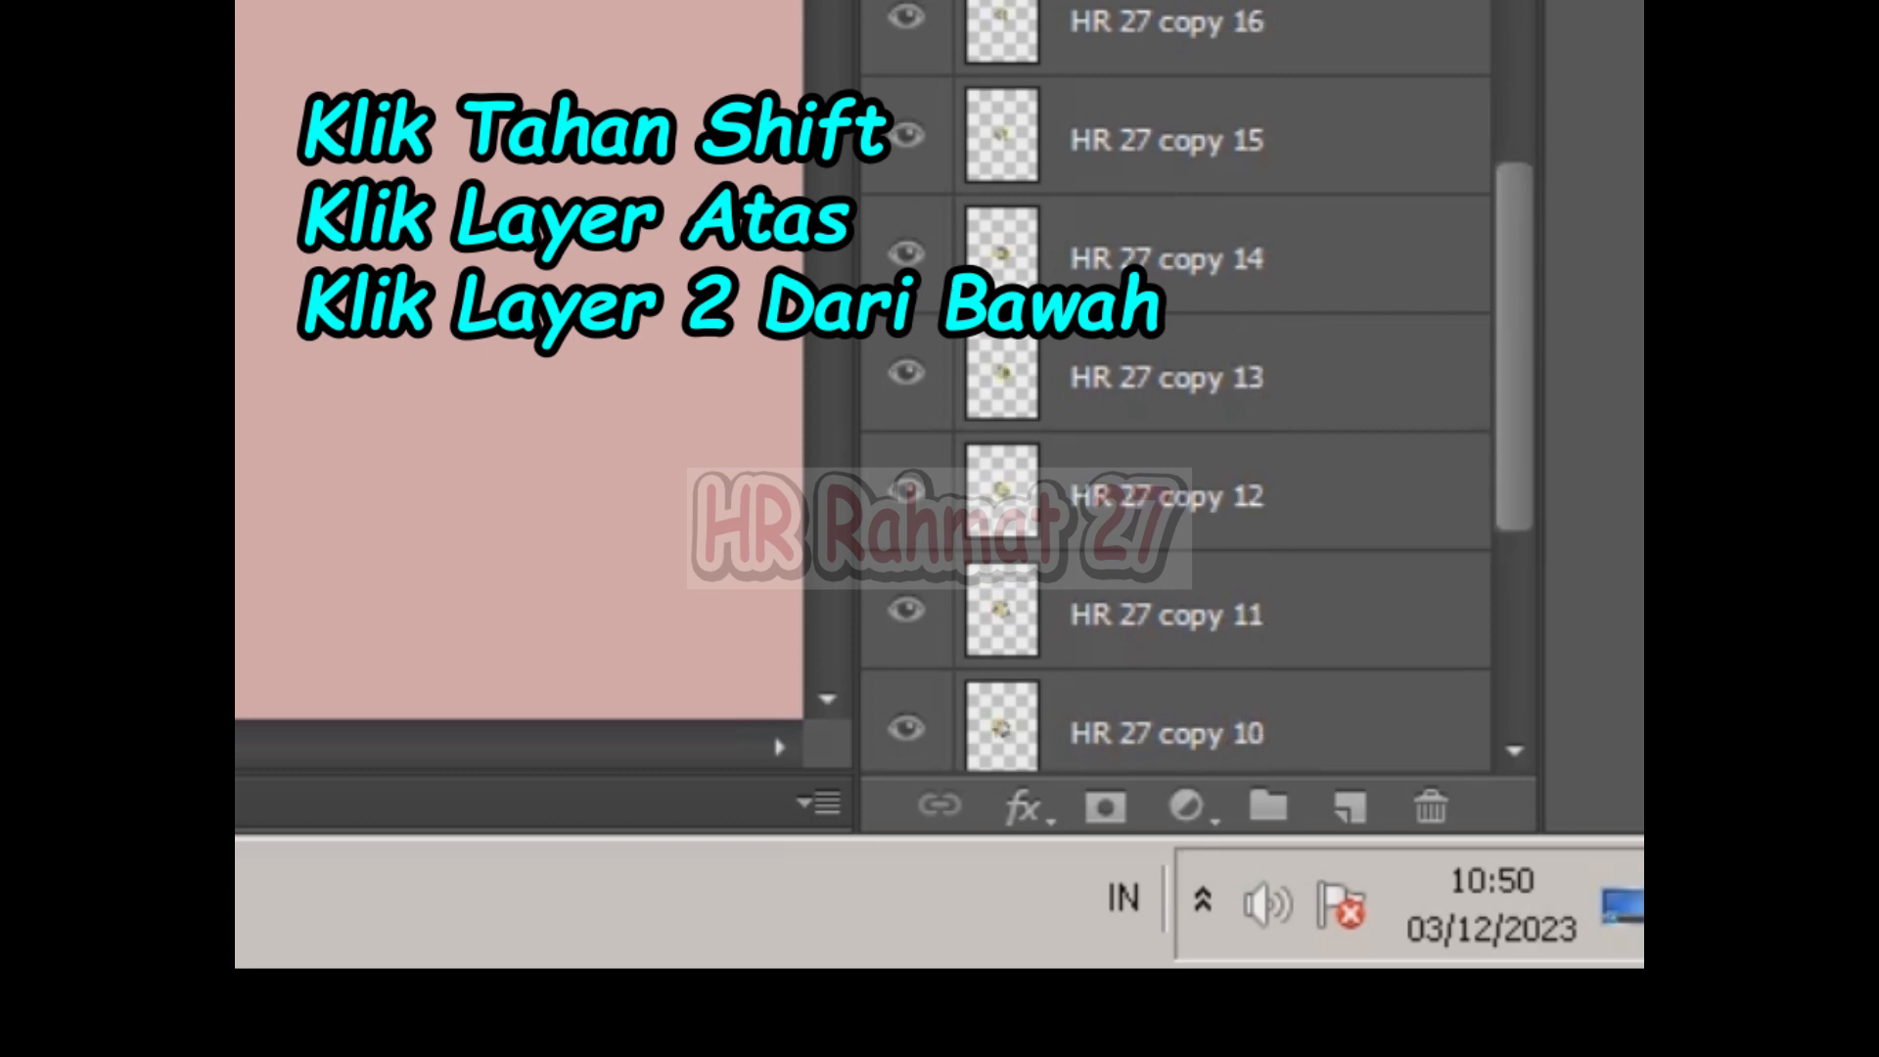
{"action": "scroll", "coordinate": [1174, 392], "scroll_direction": "down", "scroll_amount": 5}
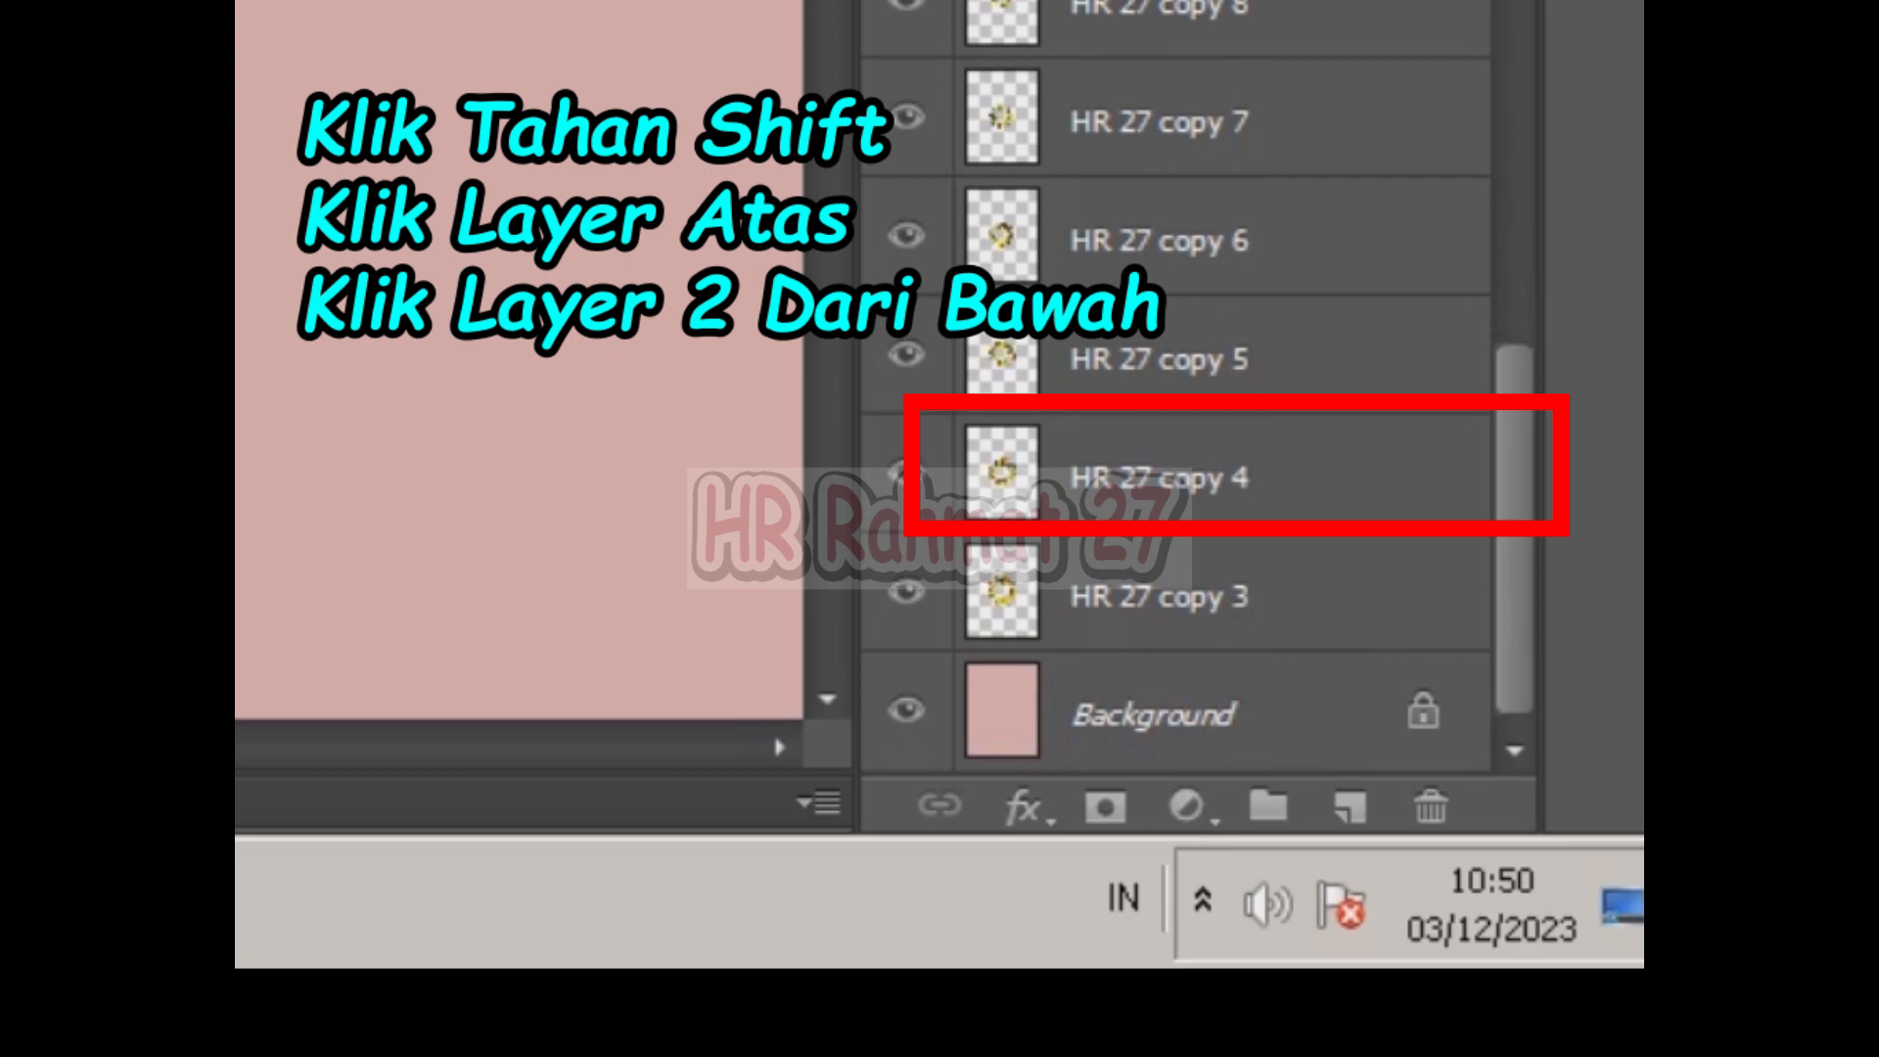
{"action": "left_click", "coordinate": [1159, 476], "text": "shift"}
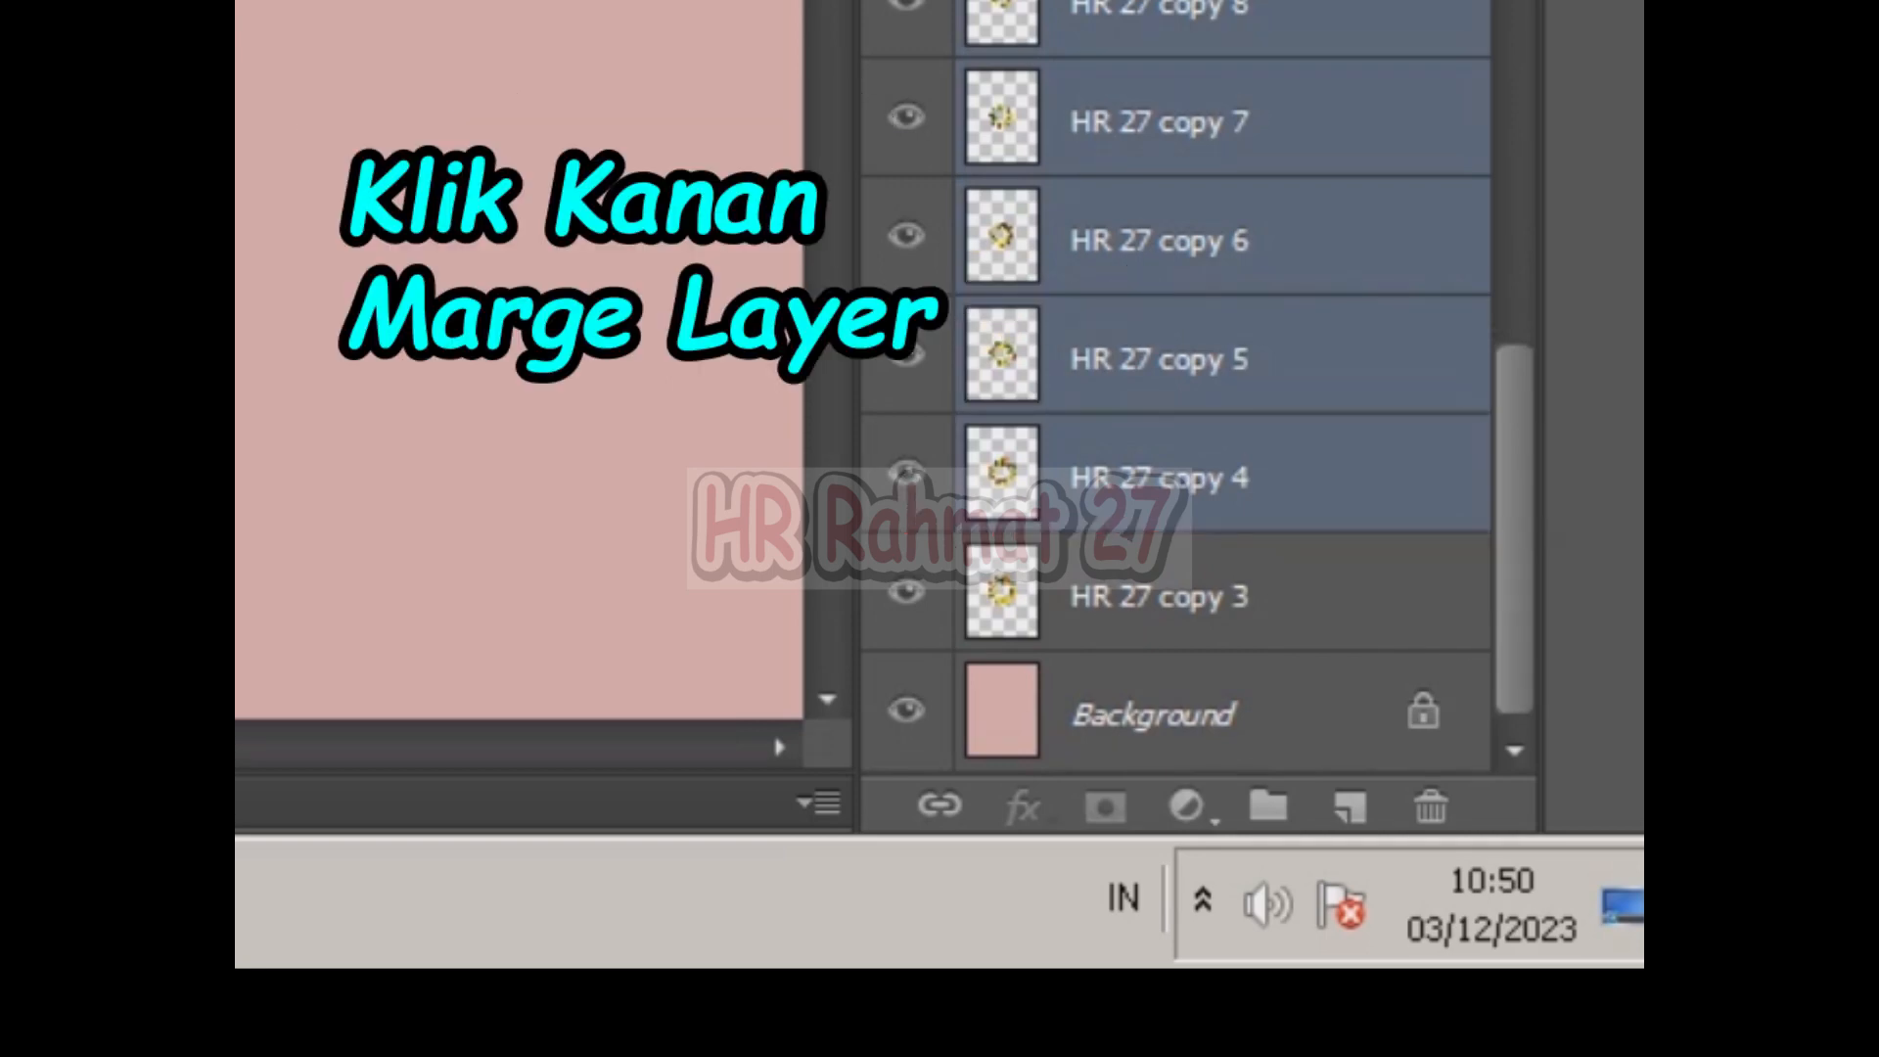
{"action": "right_click", "coordinate": [1160, 478]}
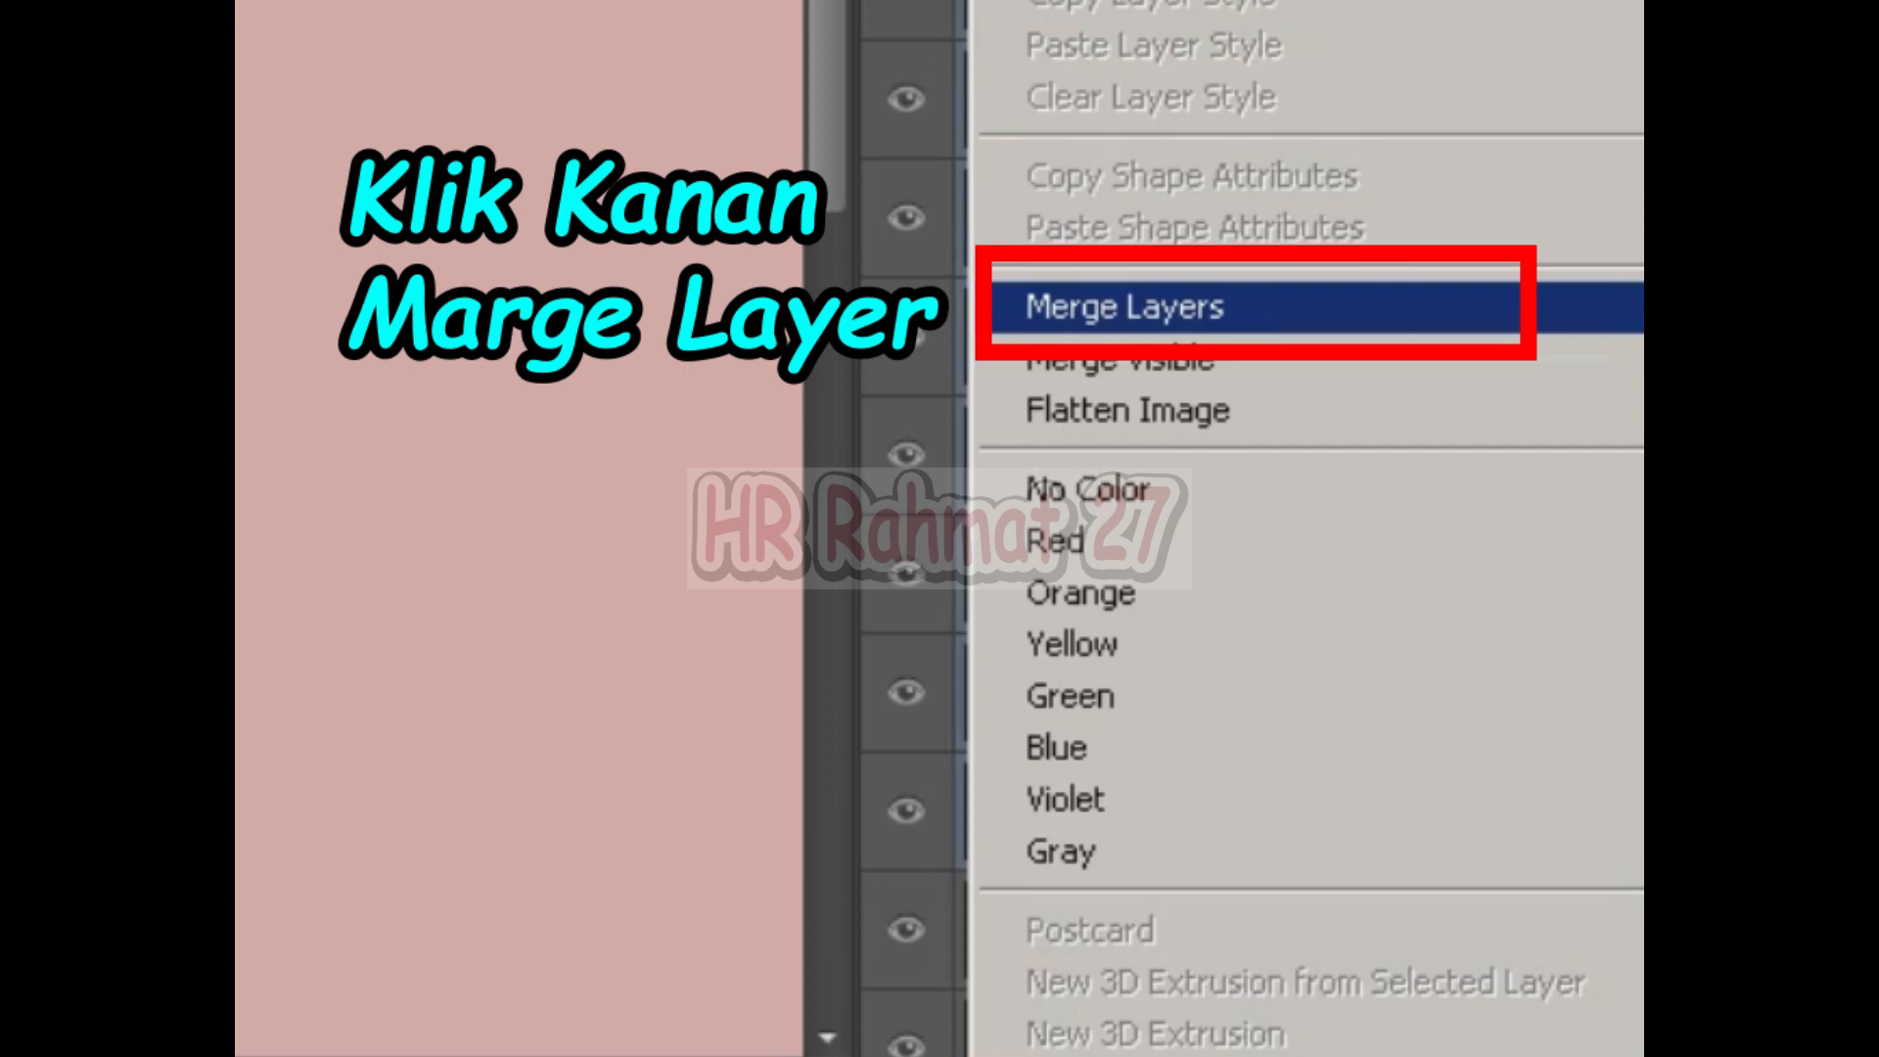
{"action": "left_click", "coordinate": [1124, 307]}
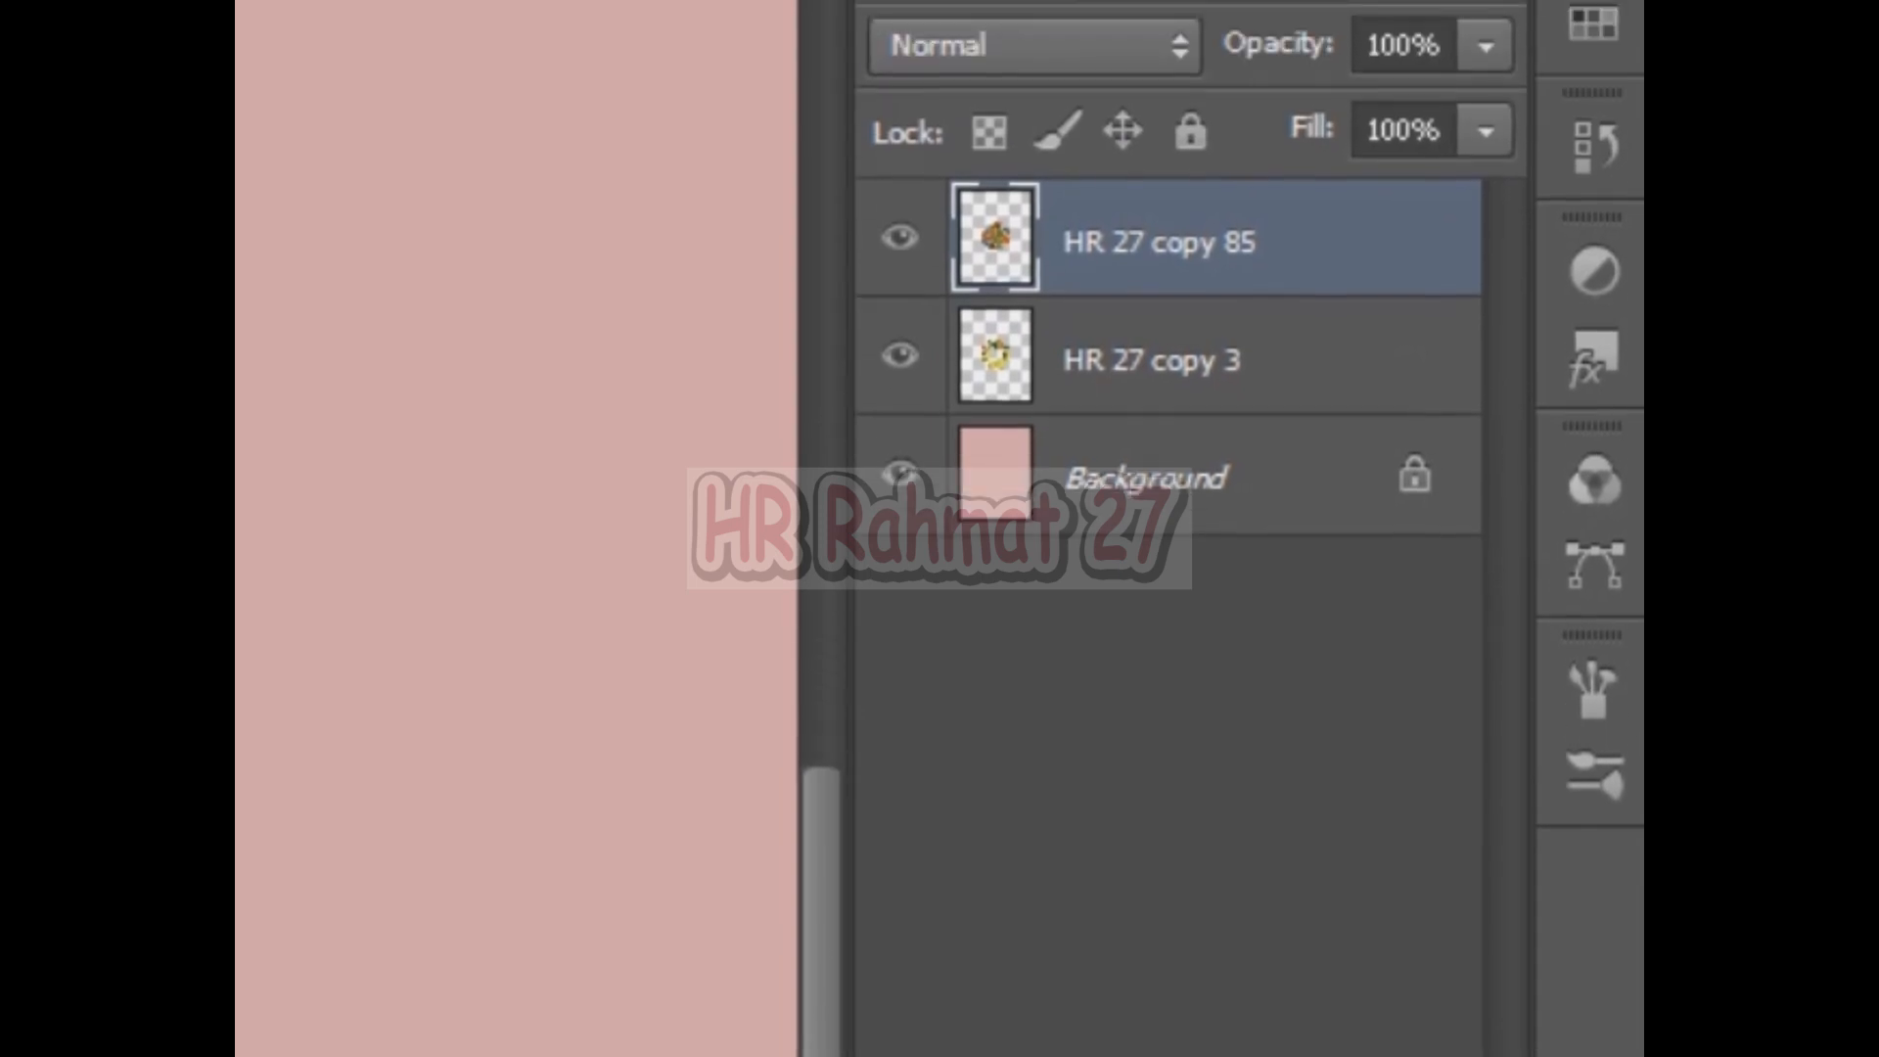
Step: Move the HR 27 copy 3 layer above the merged HR 27 copy 85 layer
{"action": "left_click", "coordinate": [1169, 377]}
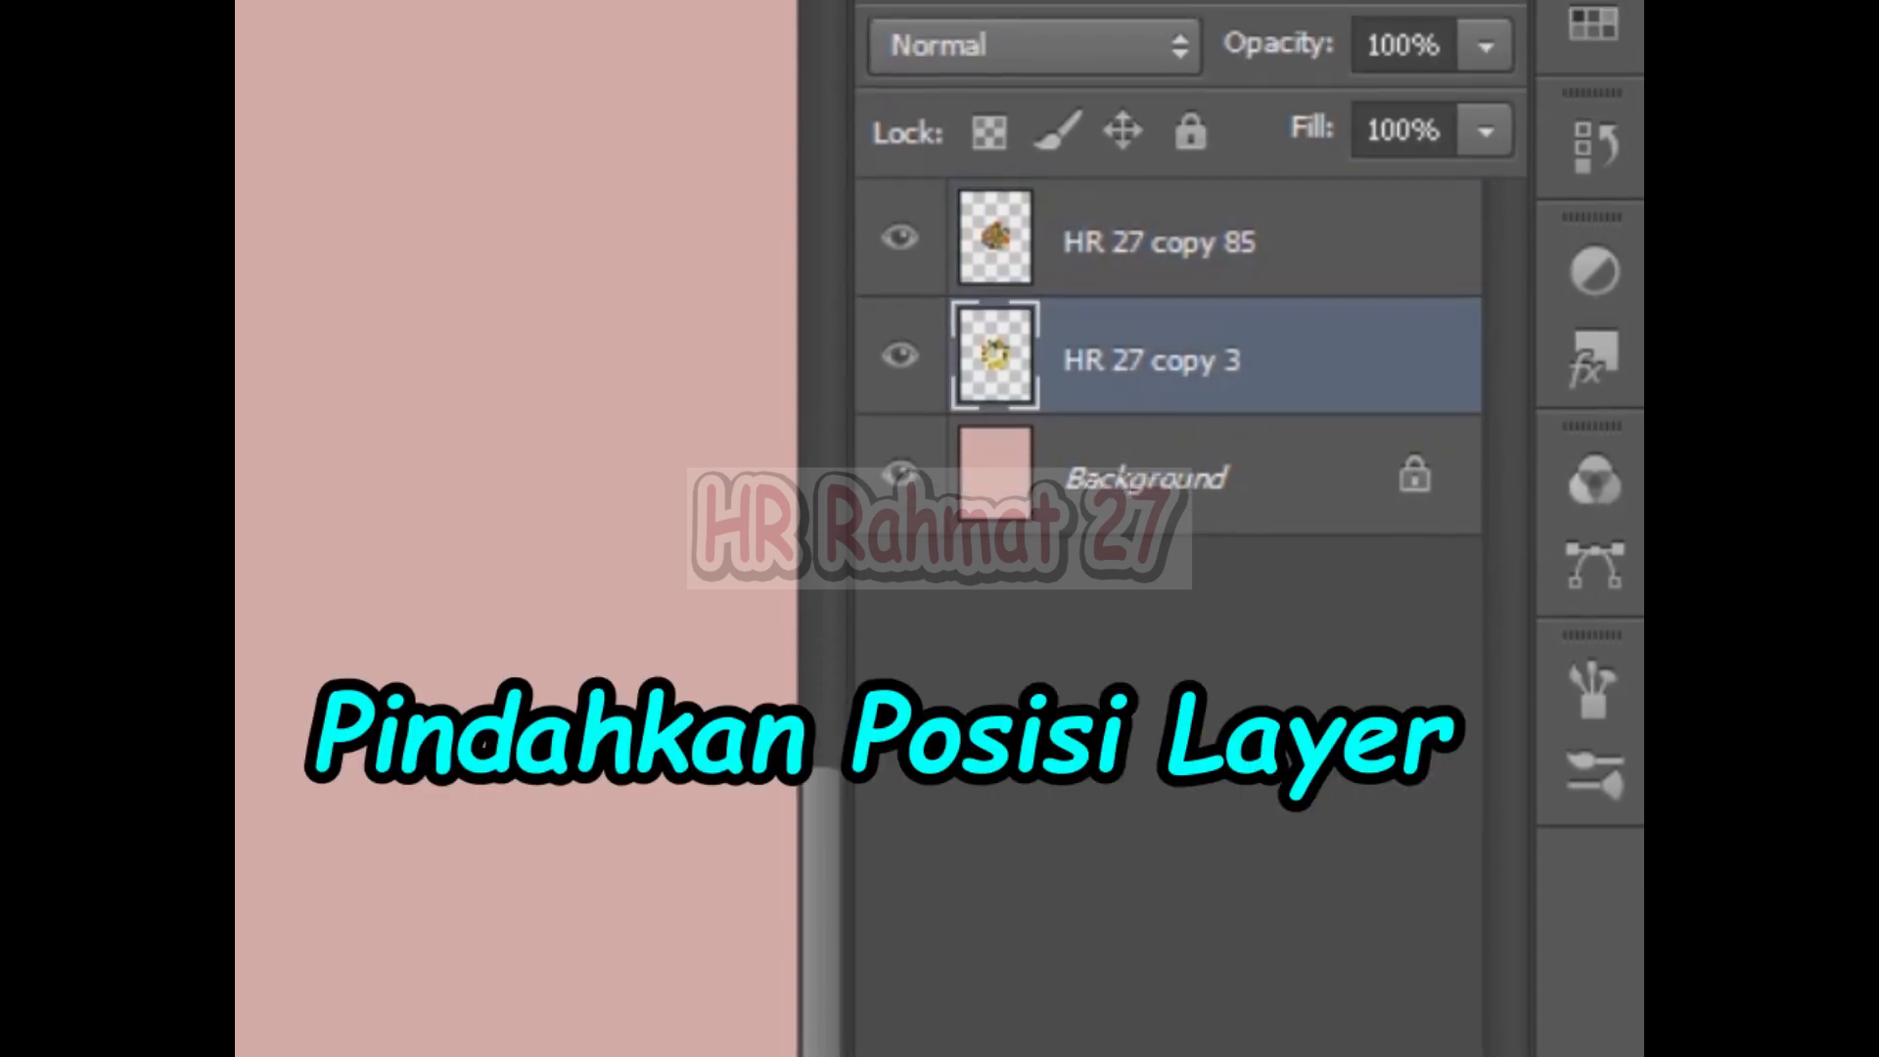
{"action": "left_click_drag", "start_coordinate": [1170, 377], "coordinate": [1169, 249]}
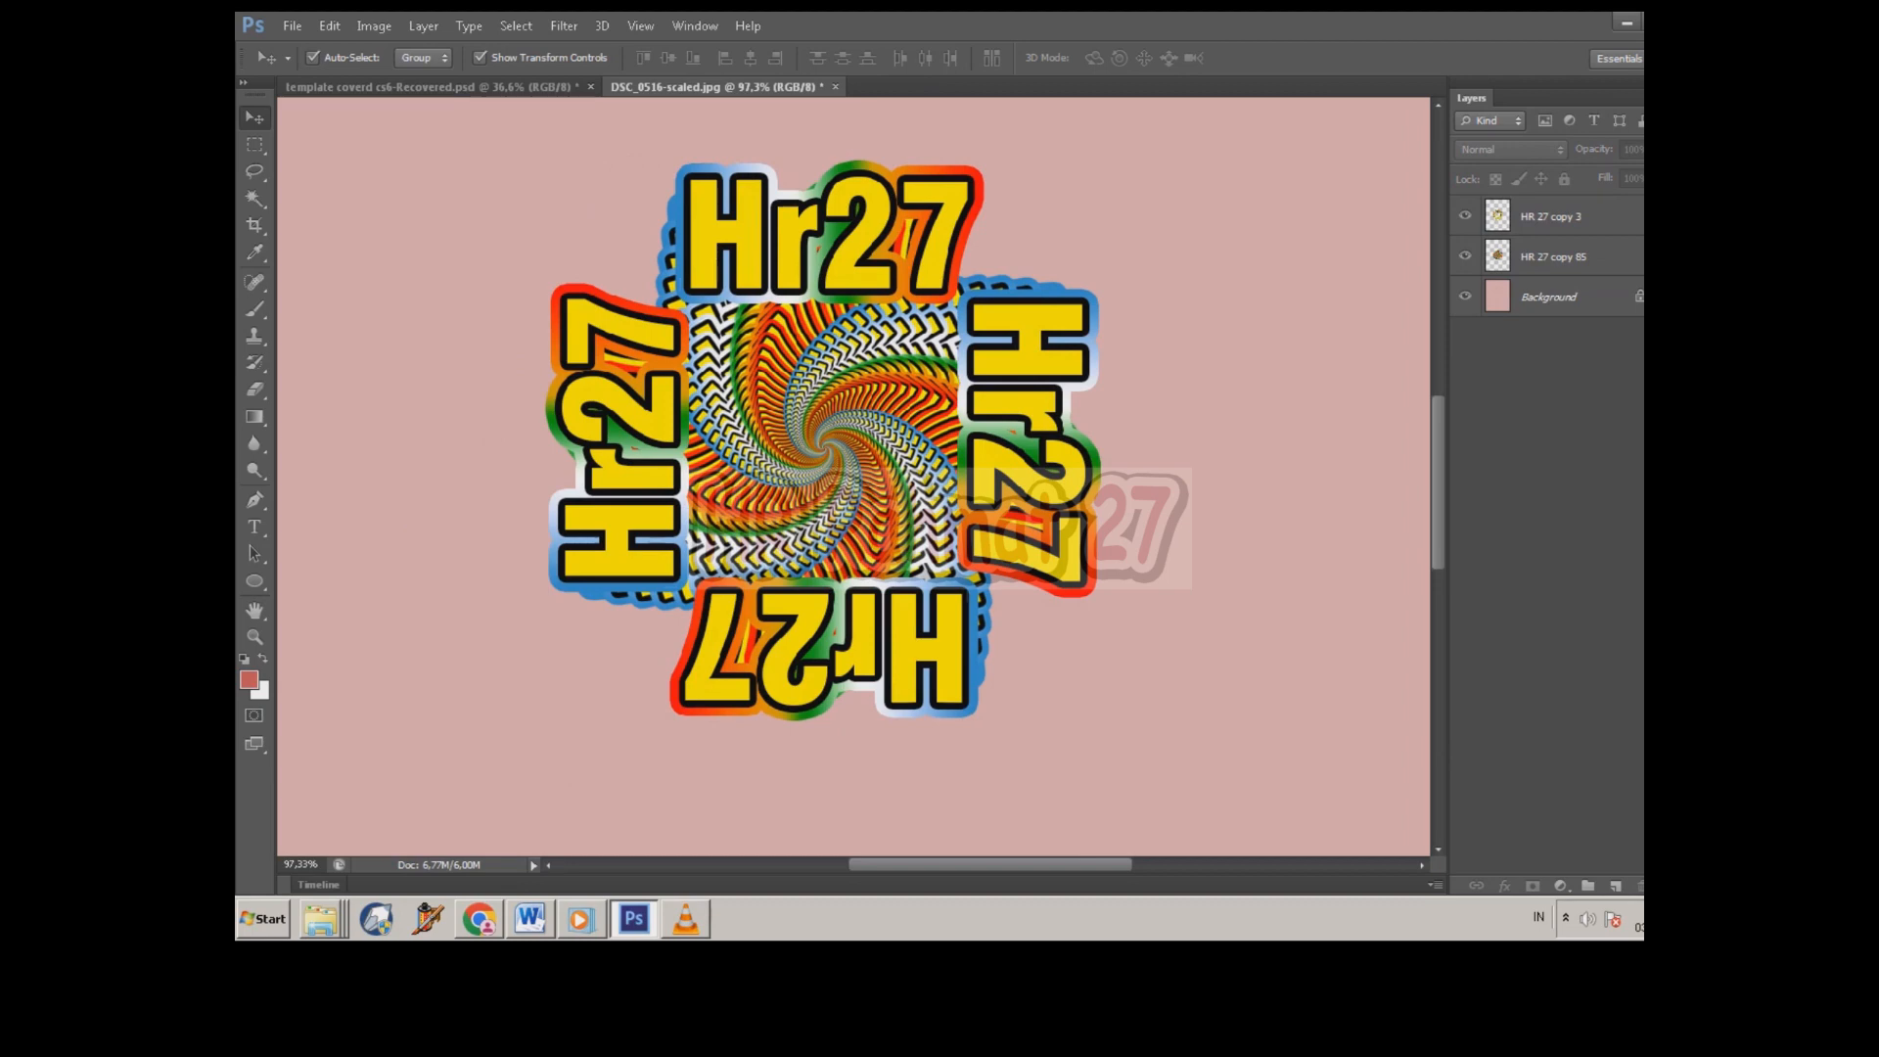
Step: Inspect the ornament by hiding and showing the HR 27 copy 3 text layer and the HR 27 copy 85 spiral layer in turn
{"action": "scroll", "coordinate": [1093, 356], "scroll_direction": "down", "scroll_amount": 4}
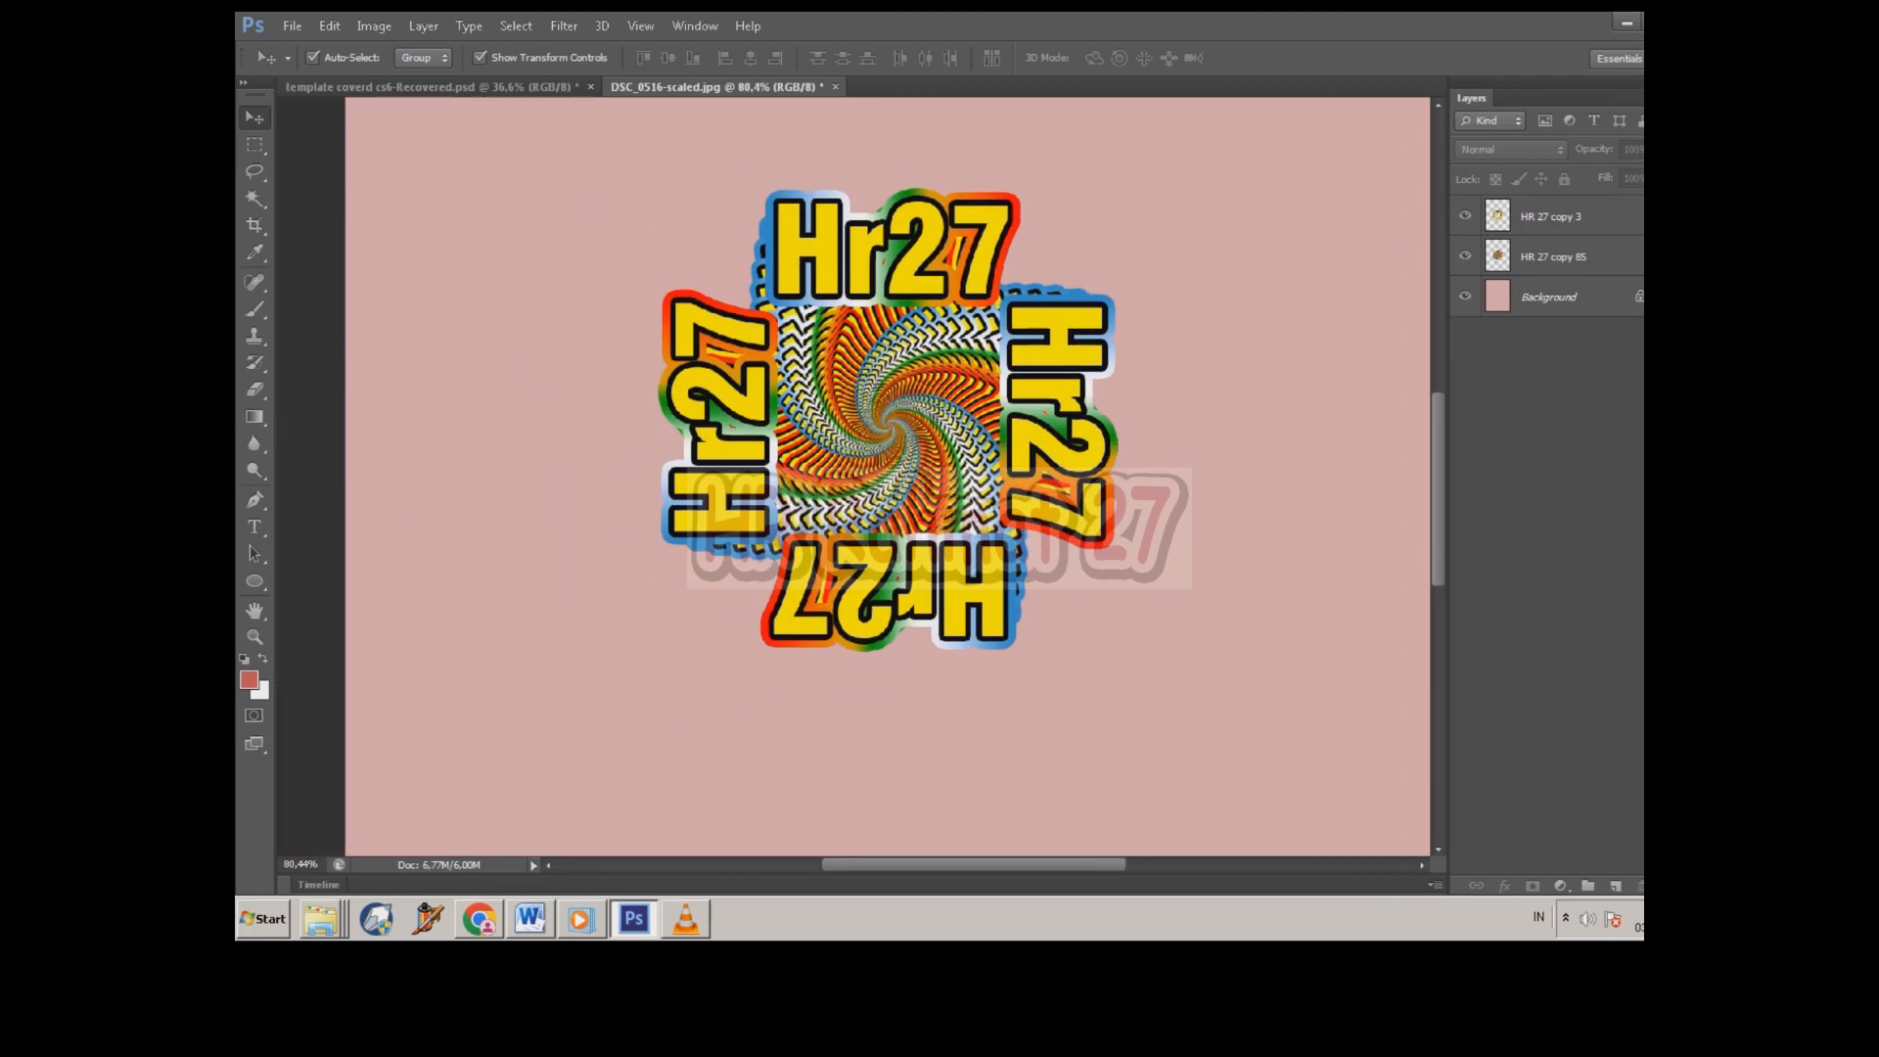
{"action": "scroll", "coordinate": [920, 377], "scroll_direction": "up", "scroll_amount": 4}
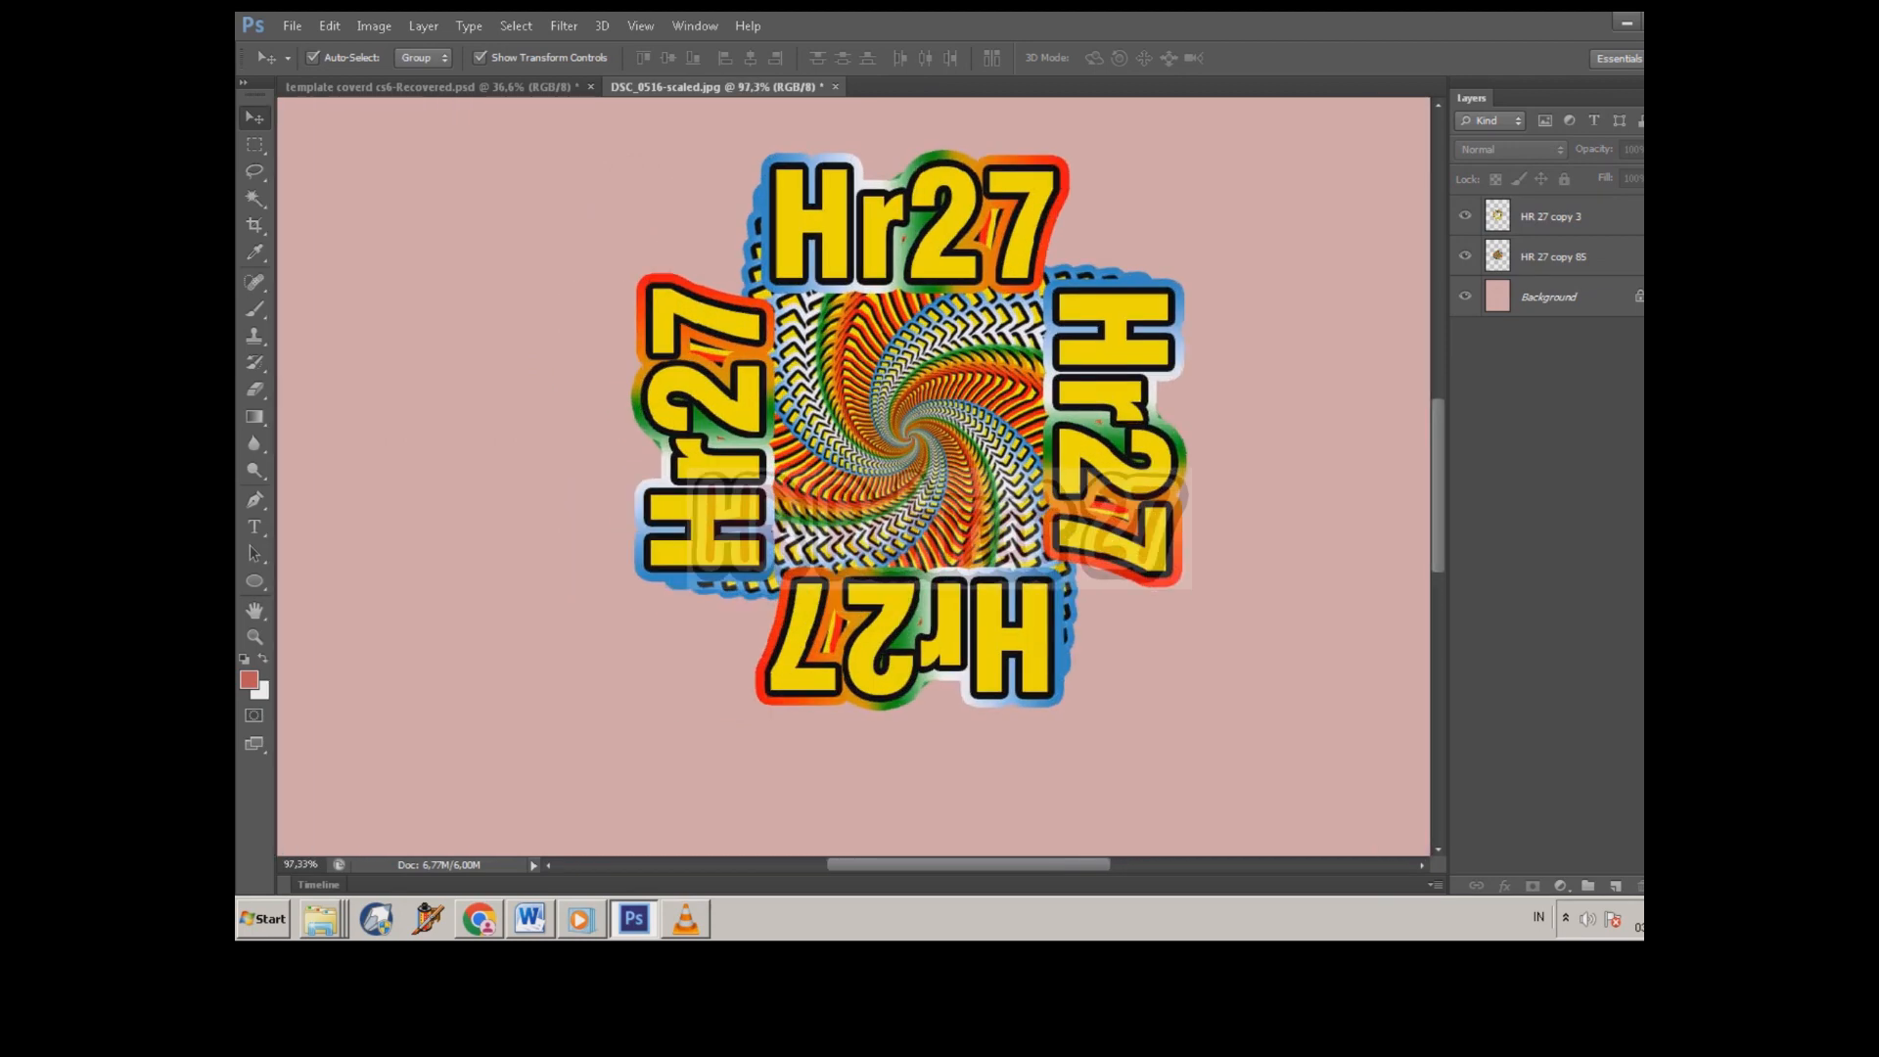
{"action": "scroll", "coordinate": [819, 653], "scroll_direction": "down", "scroll_amount": 4}
{"action": "scroll", "coordinate": [940, 548], "scroll_direction": "up", "scroll_amount": 3}
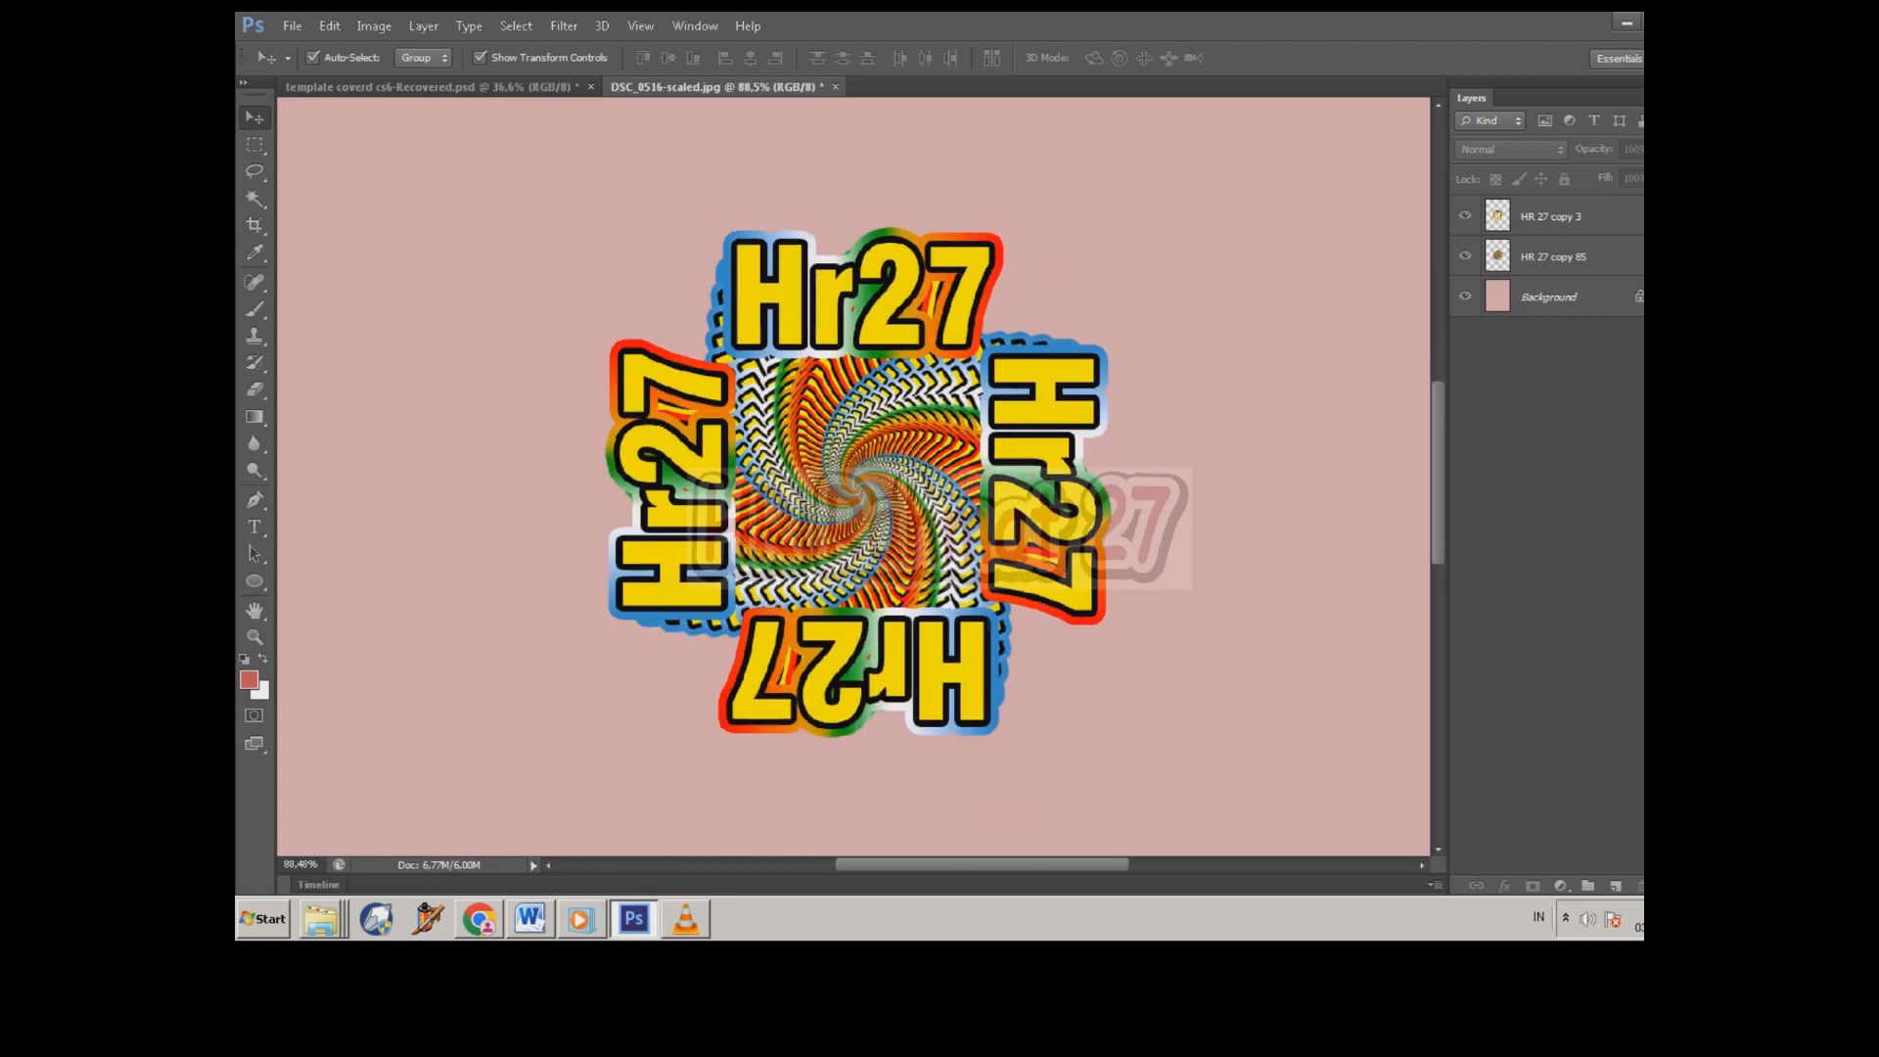
{"action": "scroll", "coordinate": [901, 528], "scroll_direction": "up", "scroll_amount": 1}
{"action": "left_click", "coordinate": [1465, 215]}
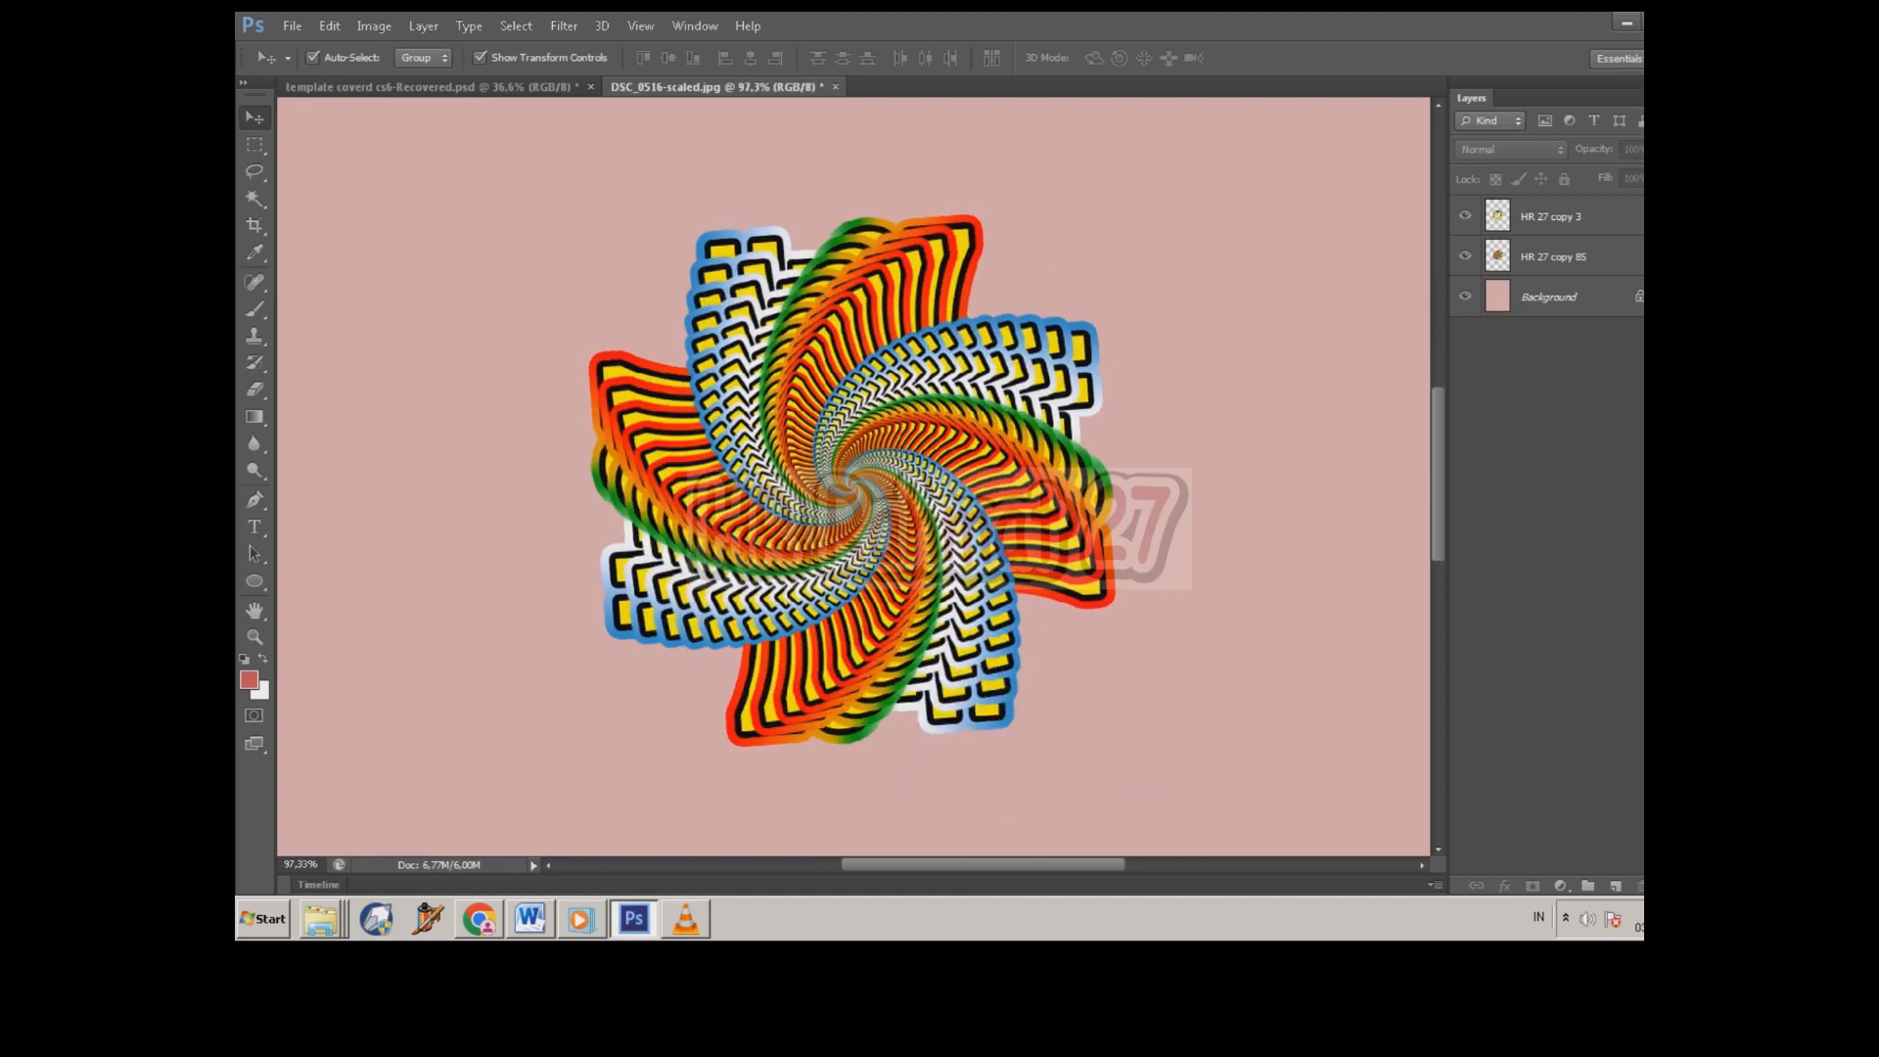
{"action": "left_click", "coordinate": [1465, 215]}
{"action": "left_click", "coordinate": [1465, 216]}
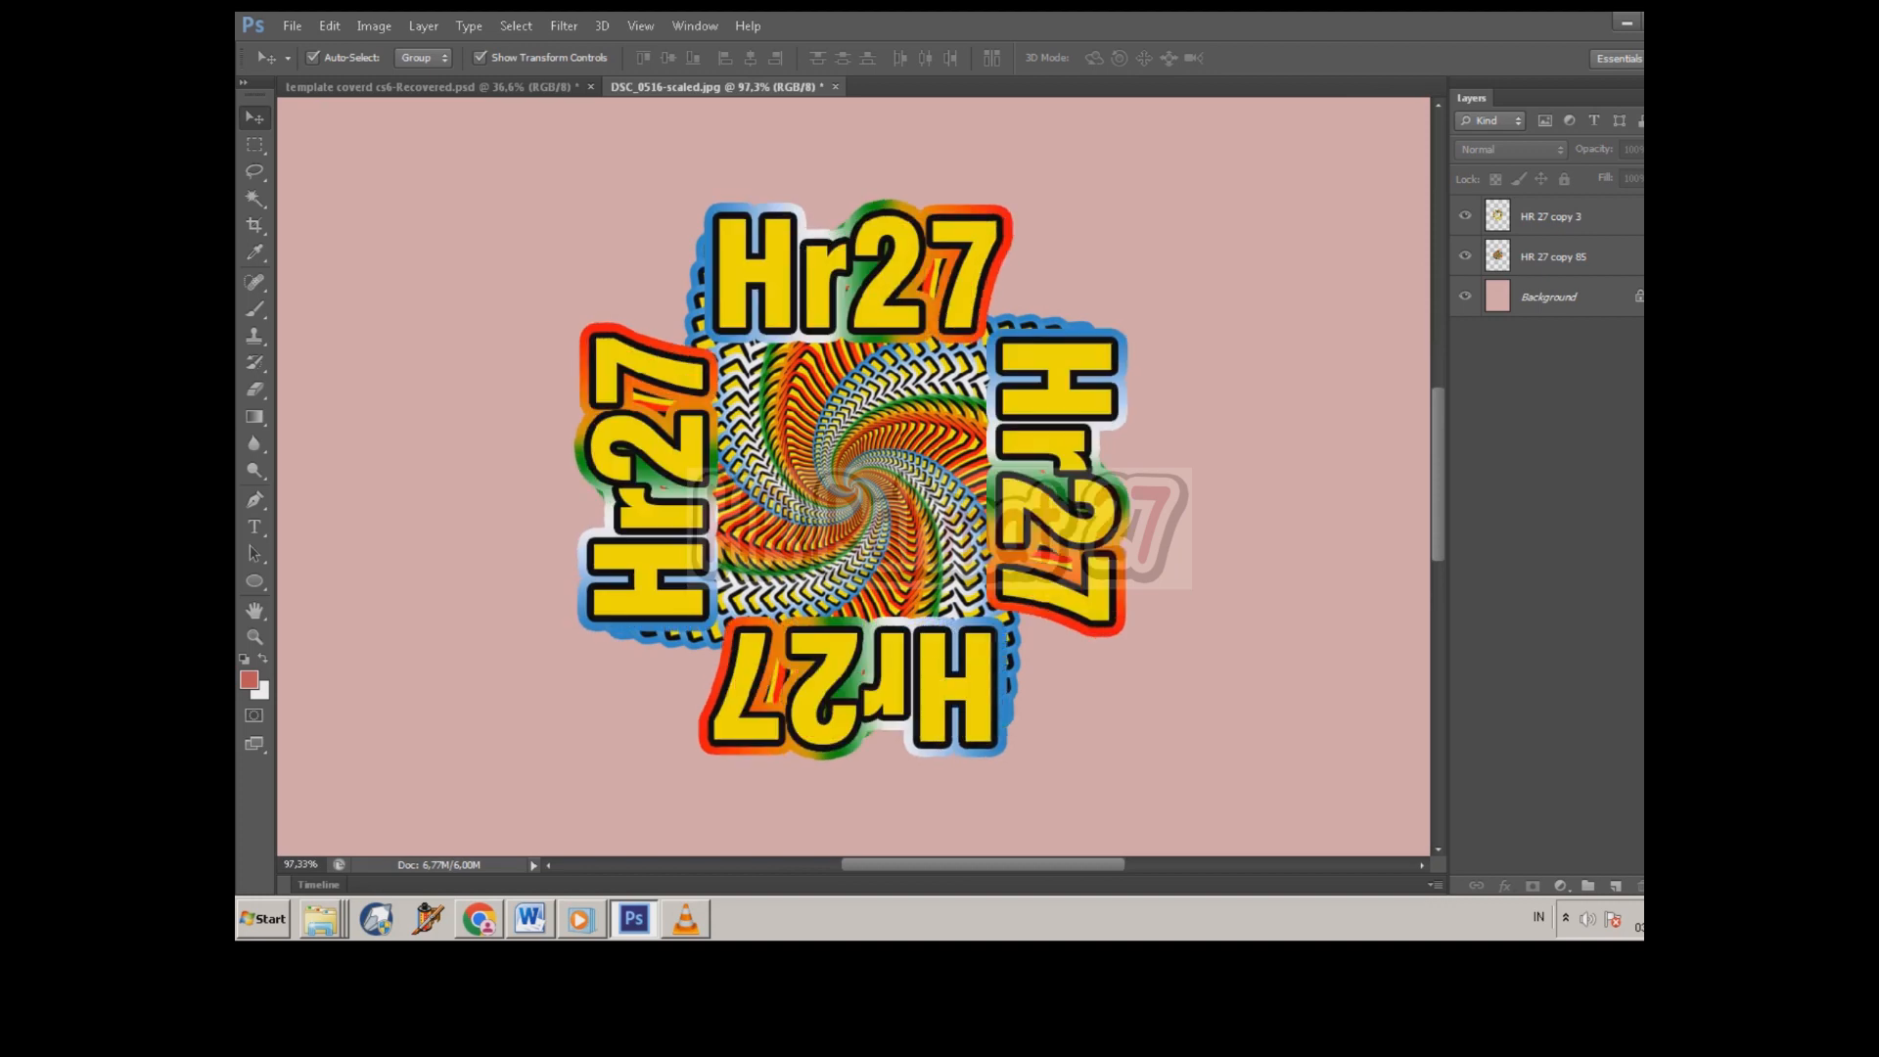
{"action": "scroll", "coordinate": [852, 476], "scroll_direction": "down", "scroll_amount": 2}
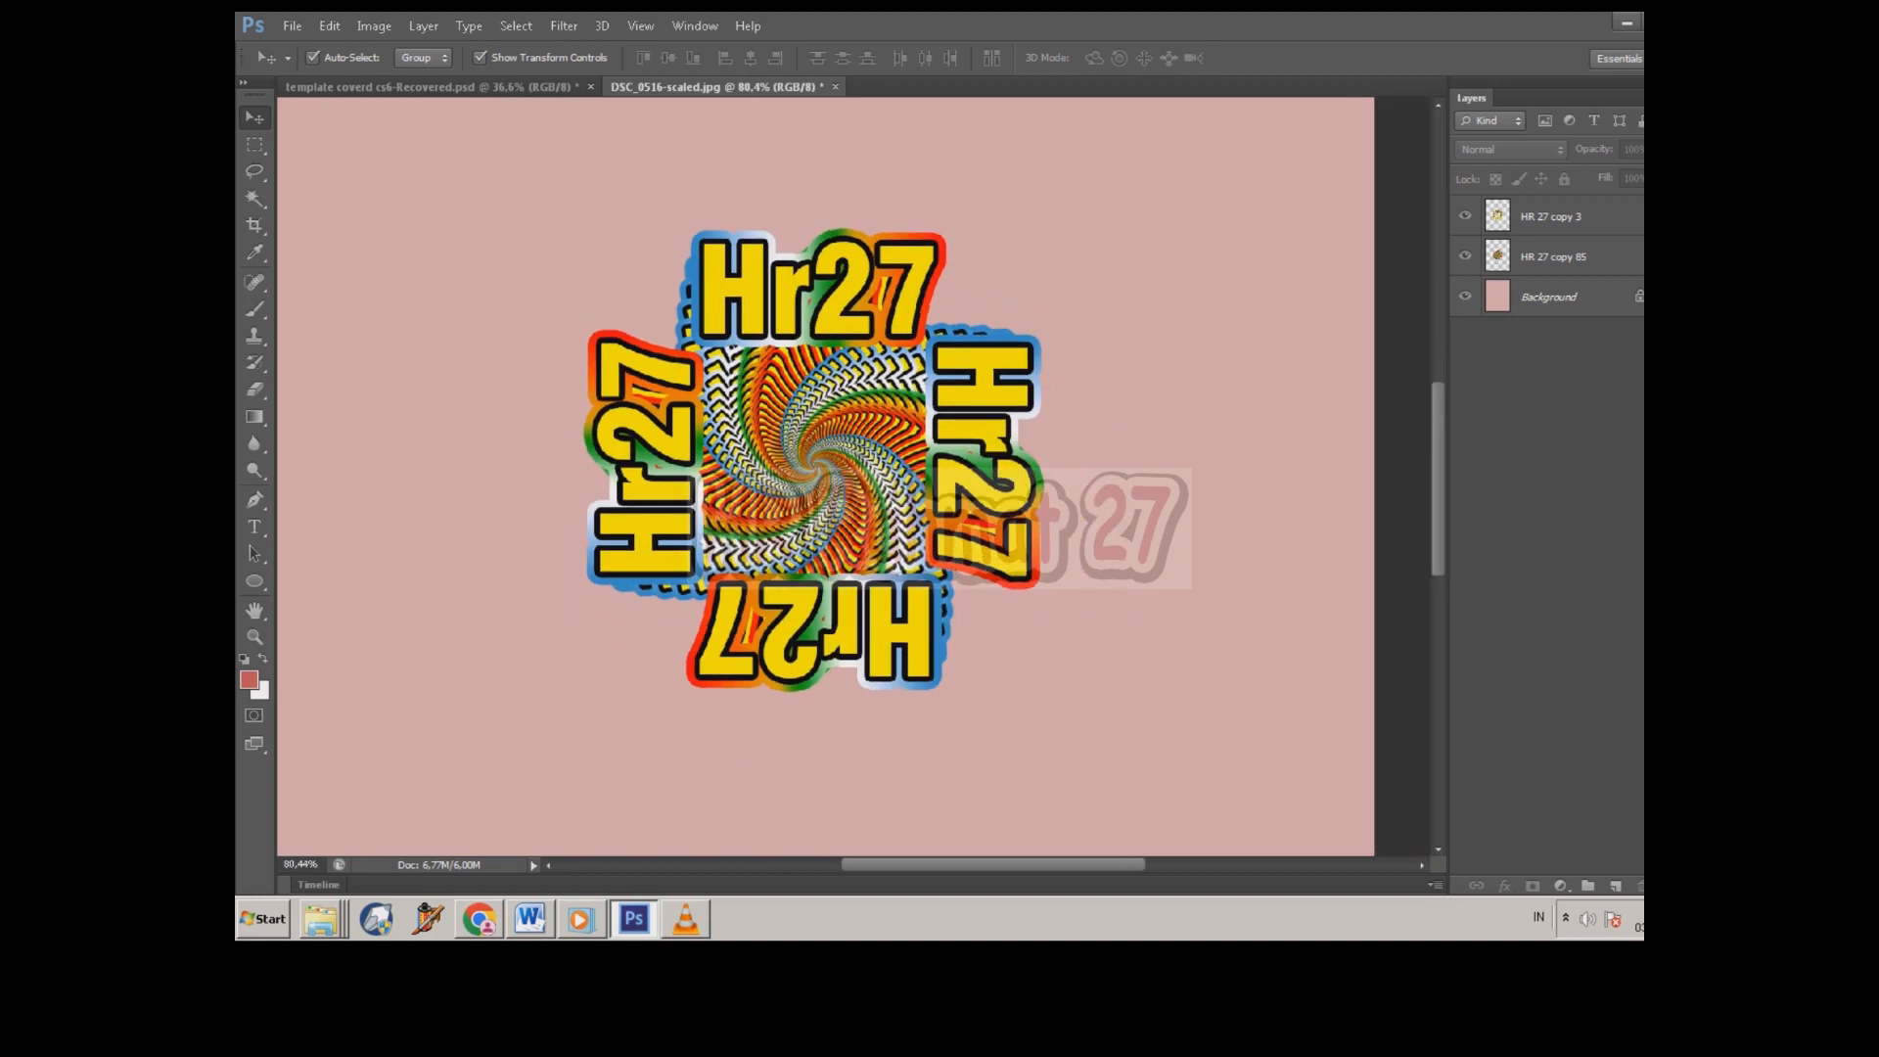
{"action": "left_click", "coordinate": [1465, 256]}
{"action": "left_click", "coordinate": [1465, 255]}
{"action": "left_click", "coordinate": [1465, 255]}
{"action": "left_click", "coordinate": [1465, 256]}
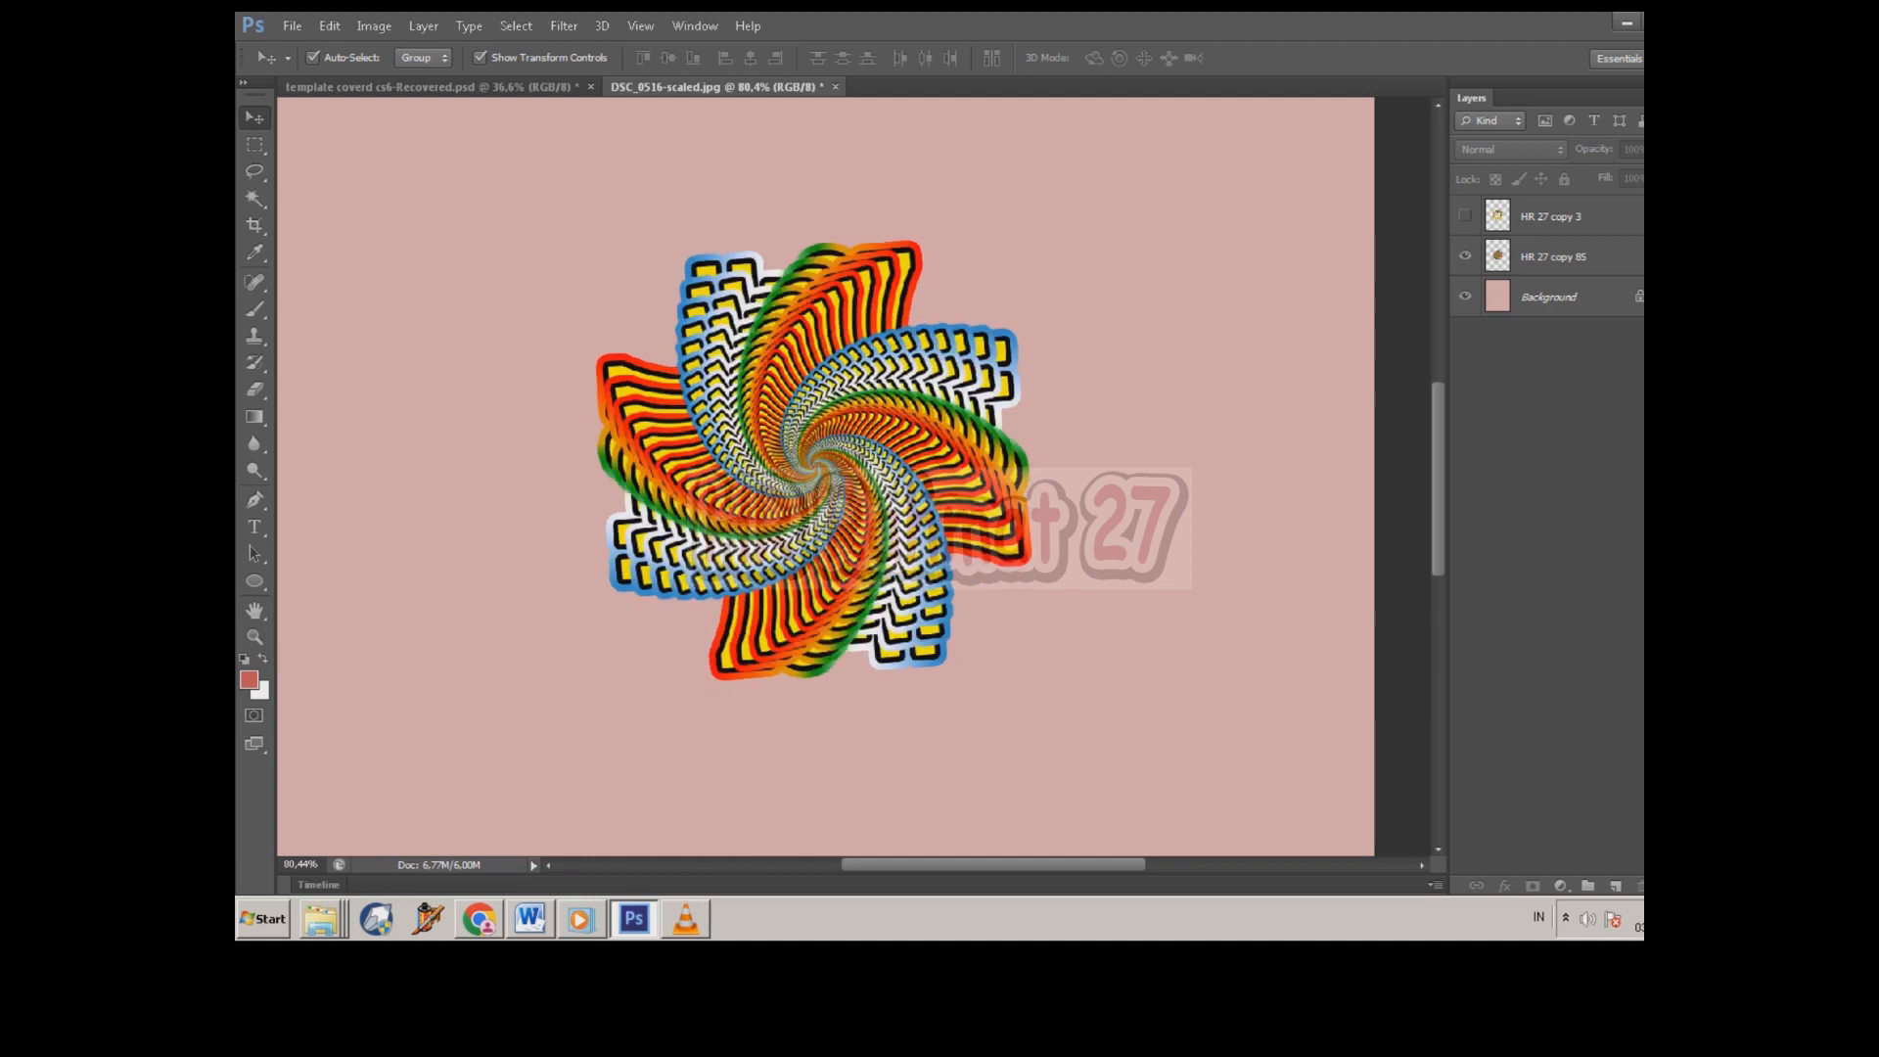
{"action": "left_click", "coordinate": [1465, 215]}
{"action": "left_click", "coordinate": [1465, 255]}
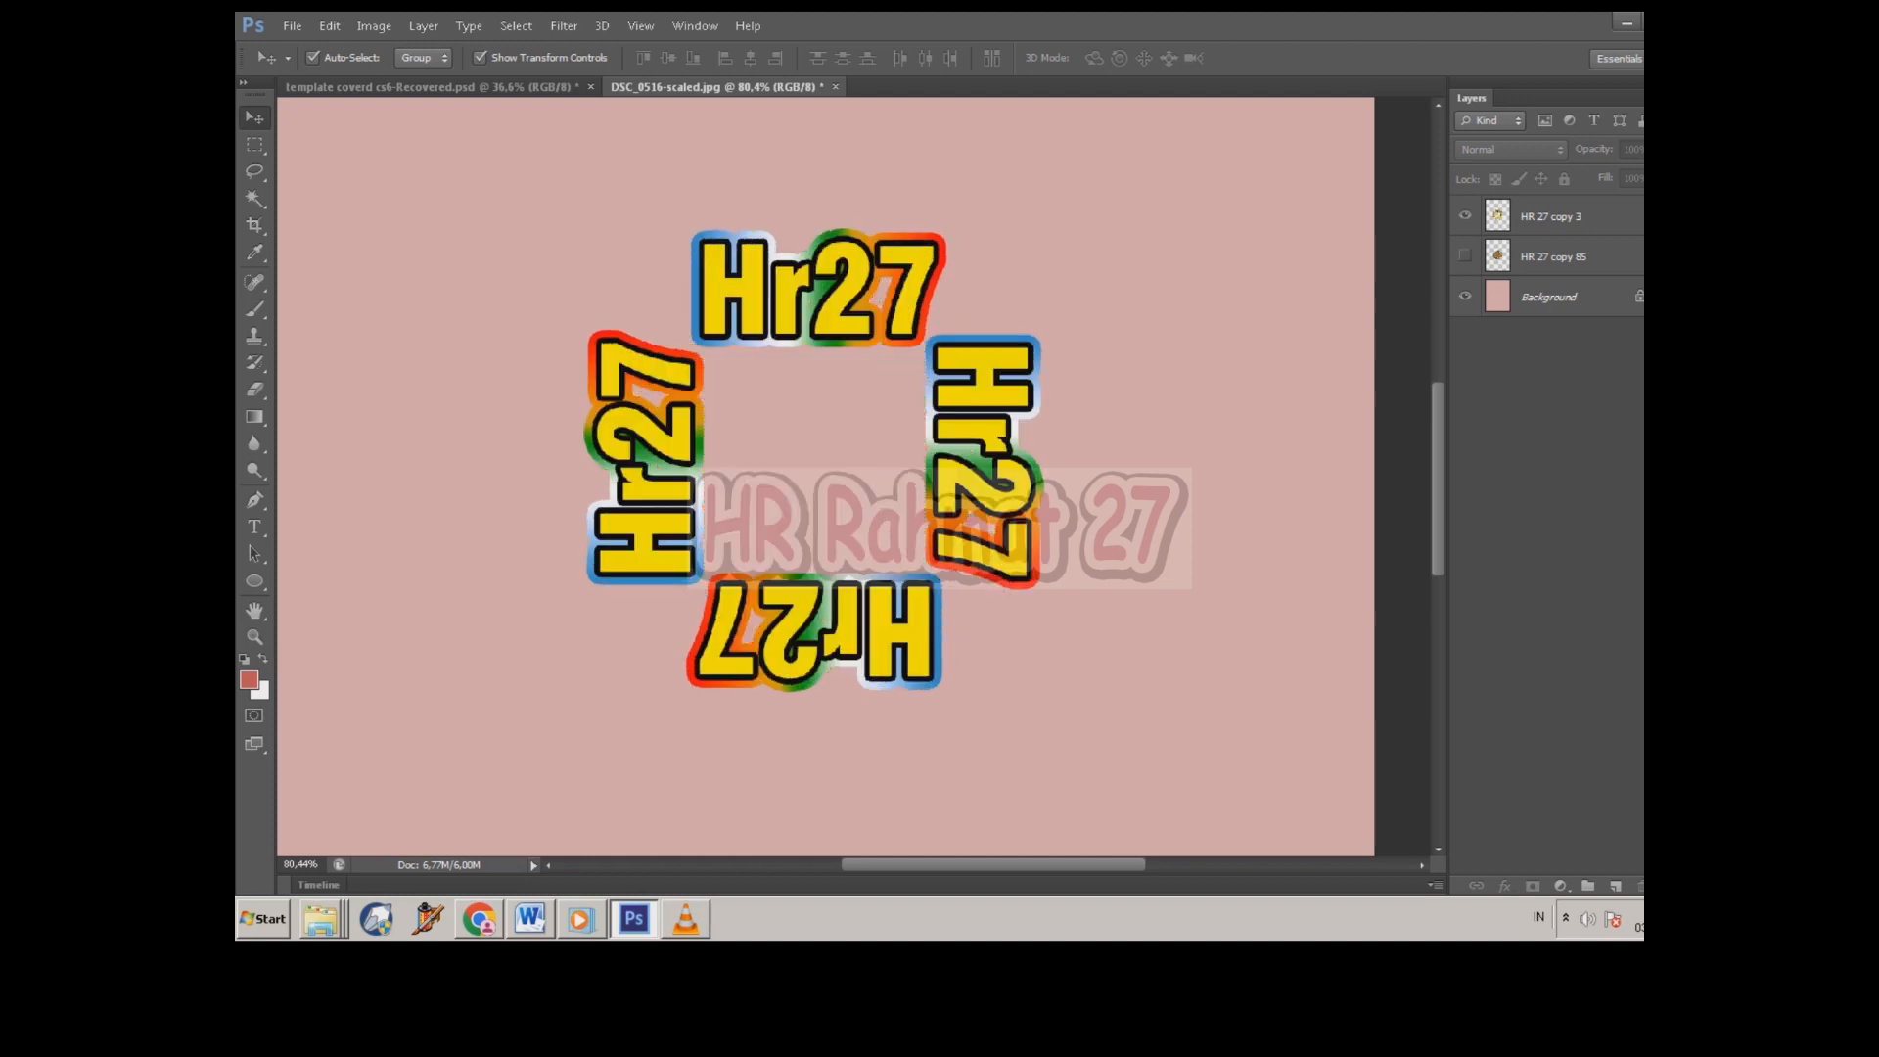
{"action": "left_click", "coordinate": [1465, 256]}
{"action": "scroll", "coordinate": [1189, 423], "scroll_direction": "up", "scroll_amount": 1}
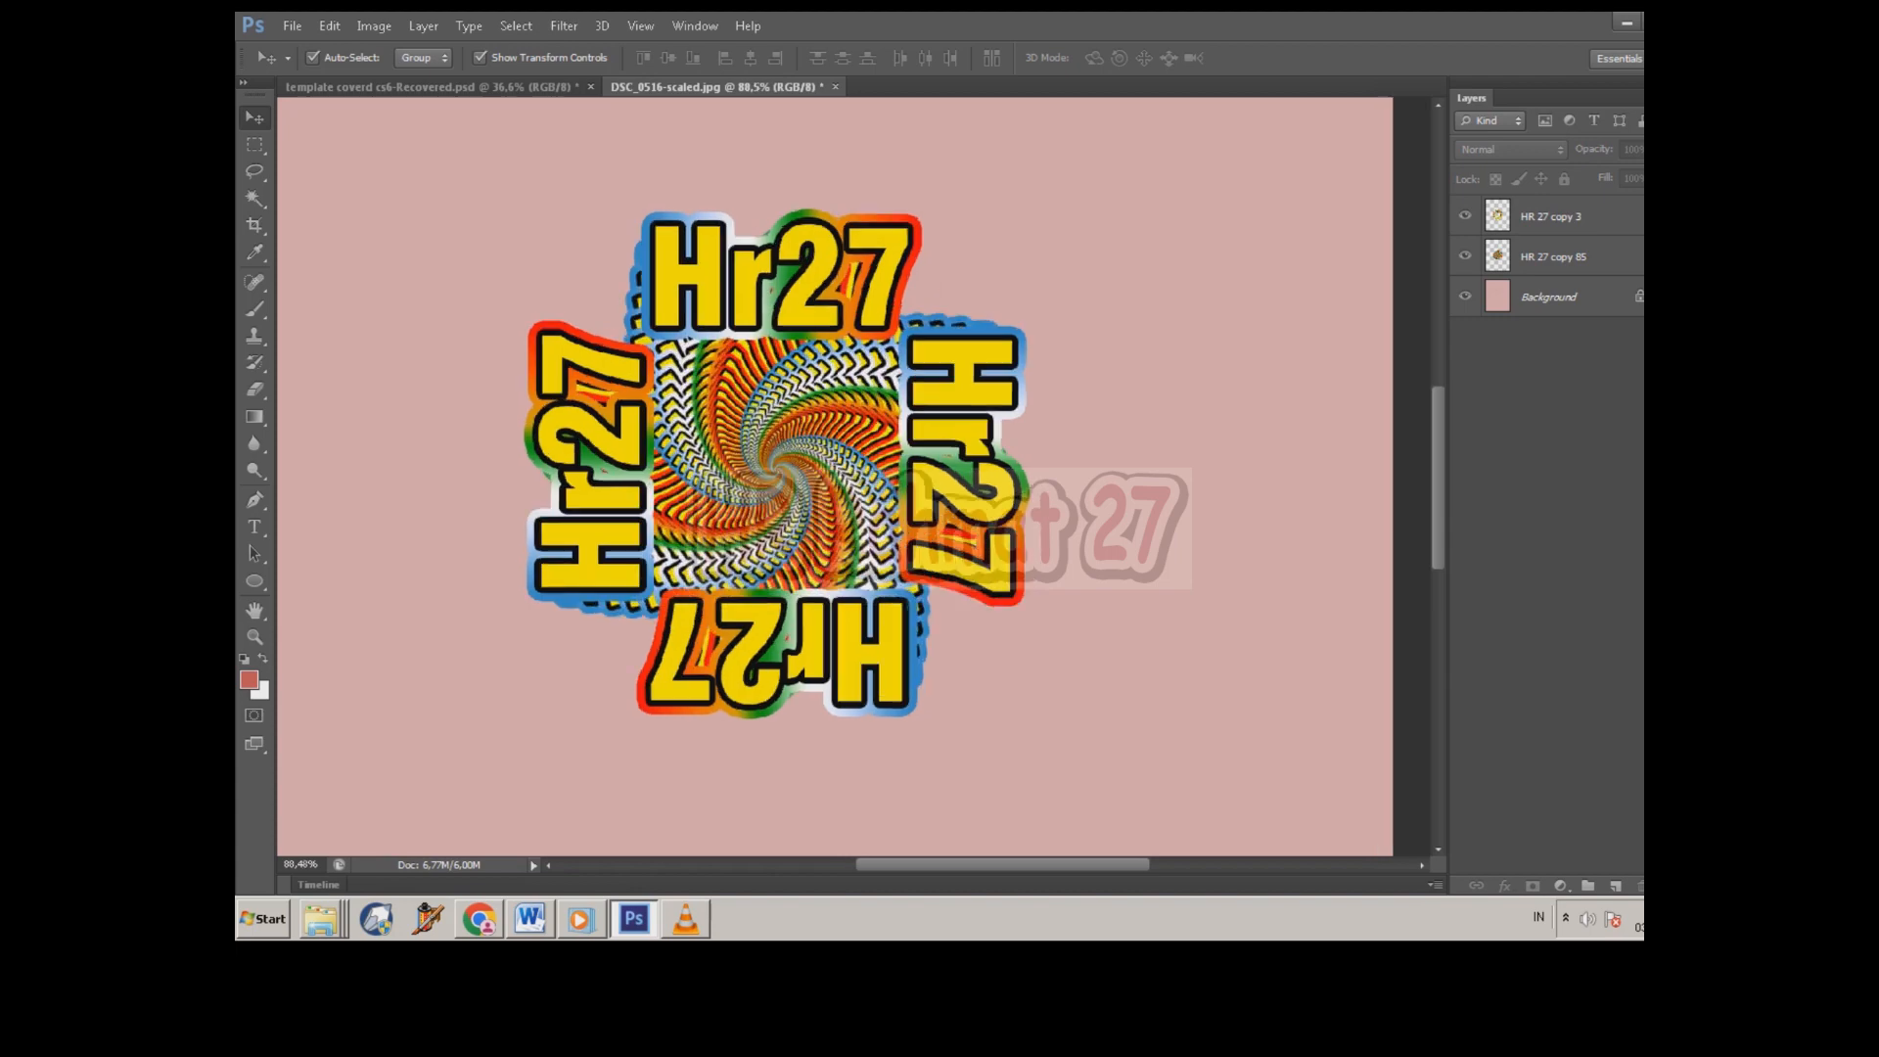